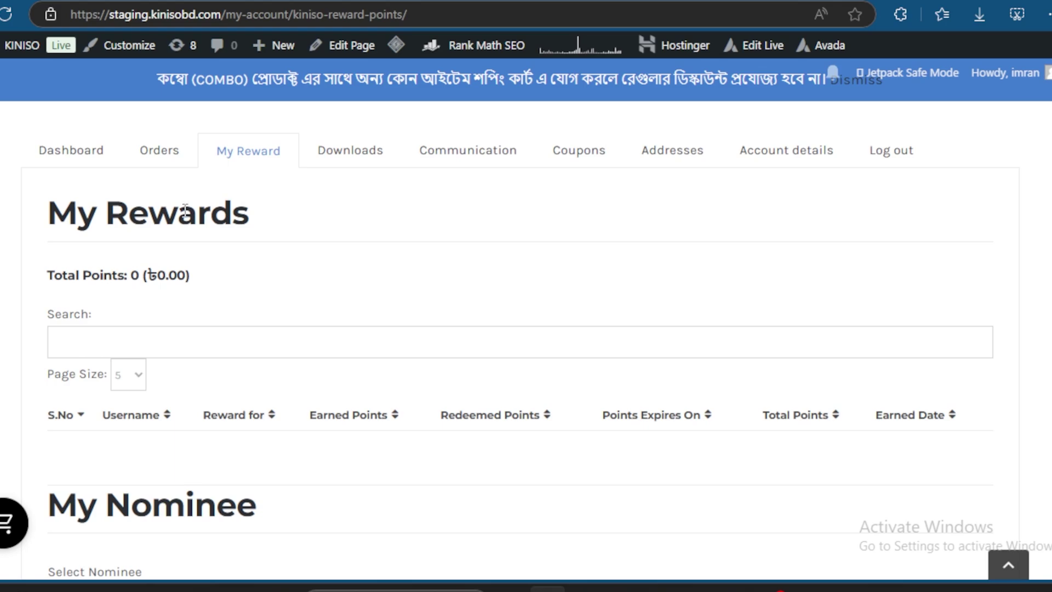
Step: Open My Account's Orders tab and confirm no order has been made yet
click(158, 154)
scroll(880, 363, down, 3)
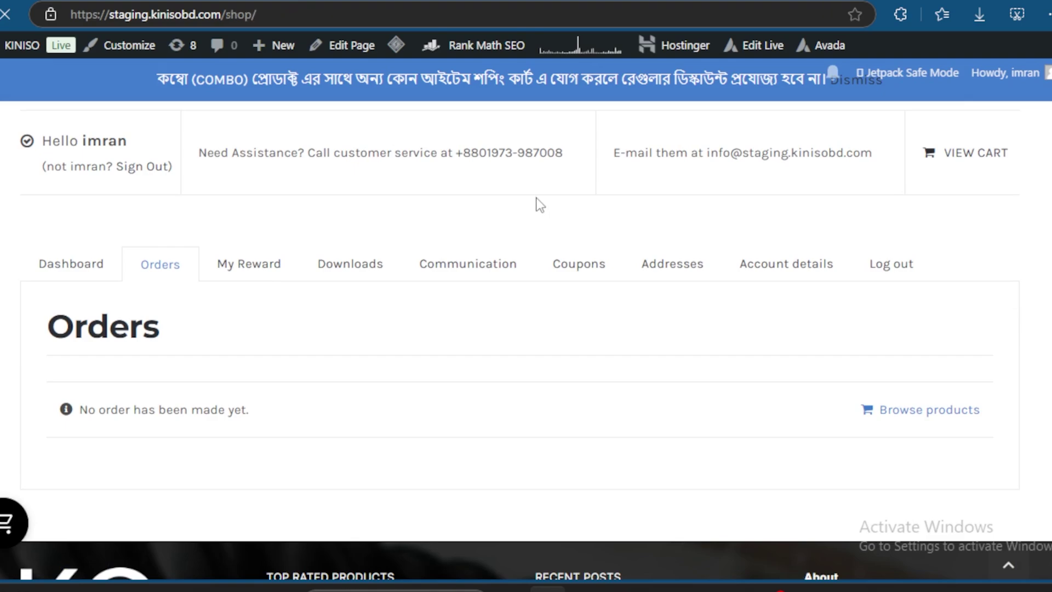
Step: Find the Bleach Thousand Year Blood War anime tee in the shop grid and open it
scroll(564, 209, down, 2)
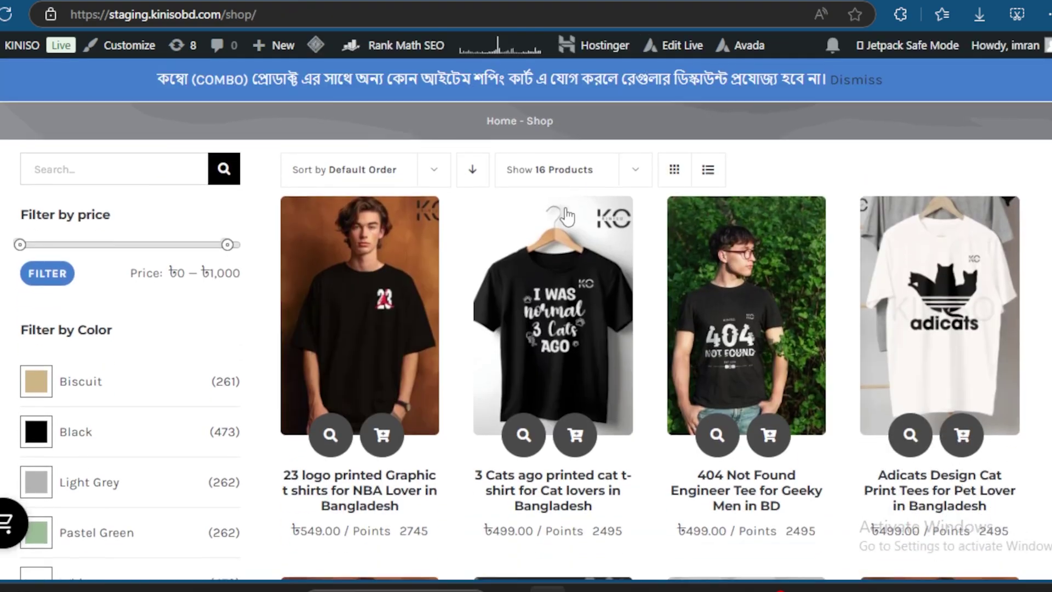
scroll(767, 260, down, 1)
scroll(777, 263, down, 1)
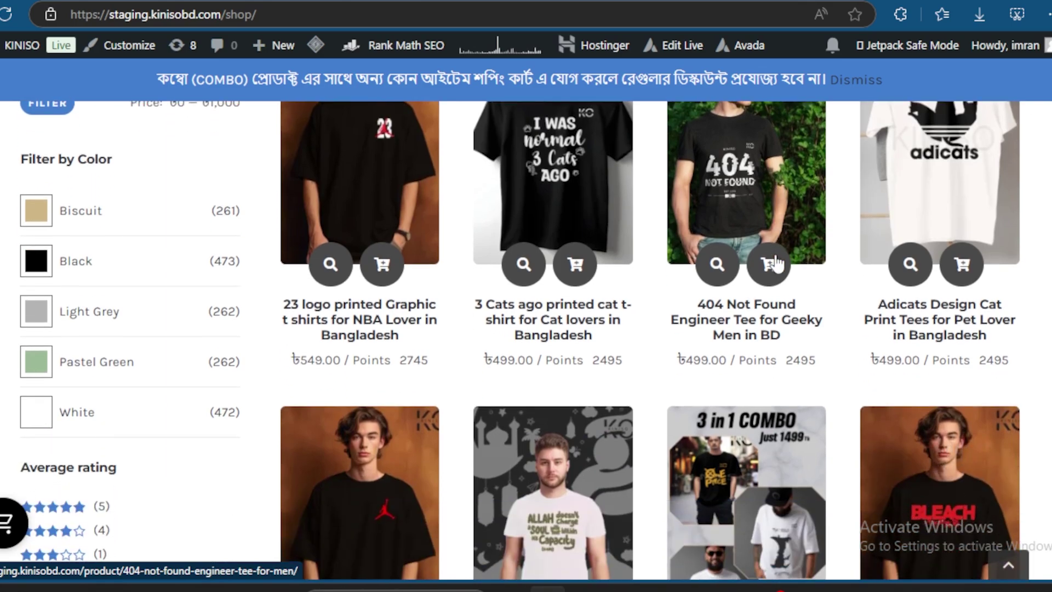
scroll(504, 318, down, 2)
scroll(502, 318, down, 1)
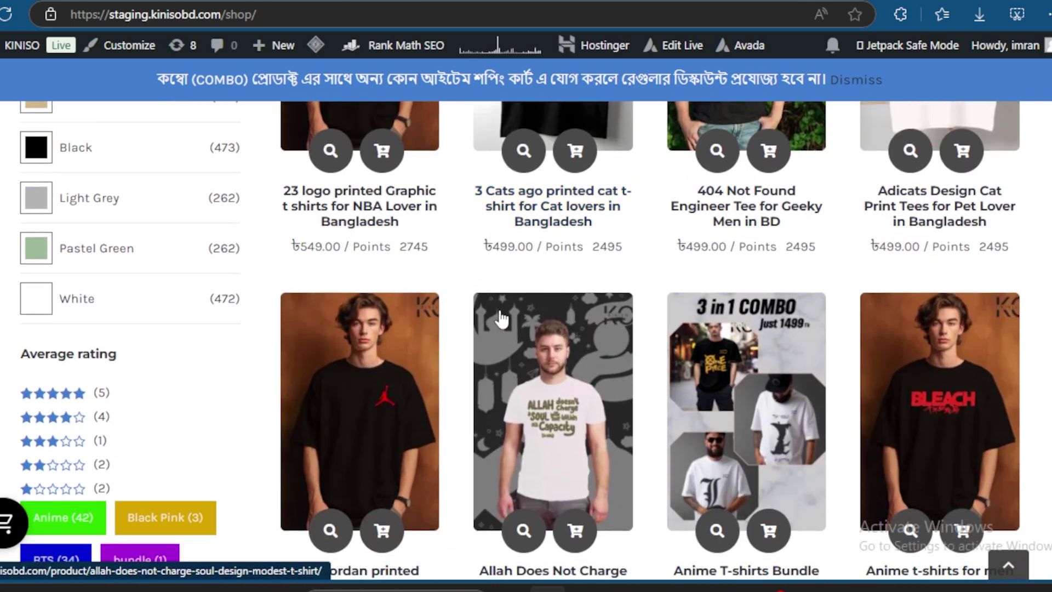
scroll(501, 318, down, 1)
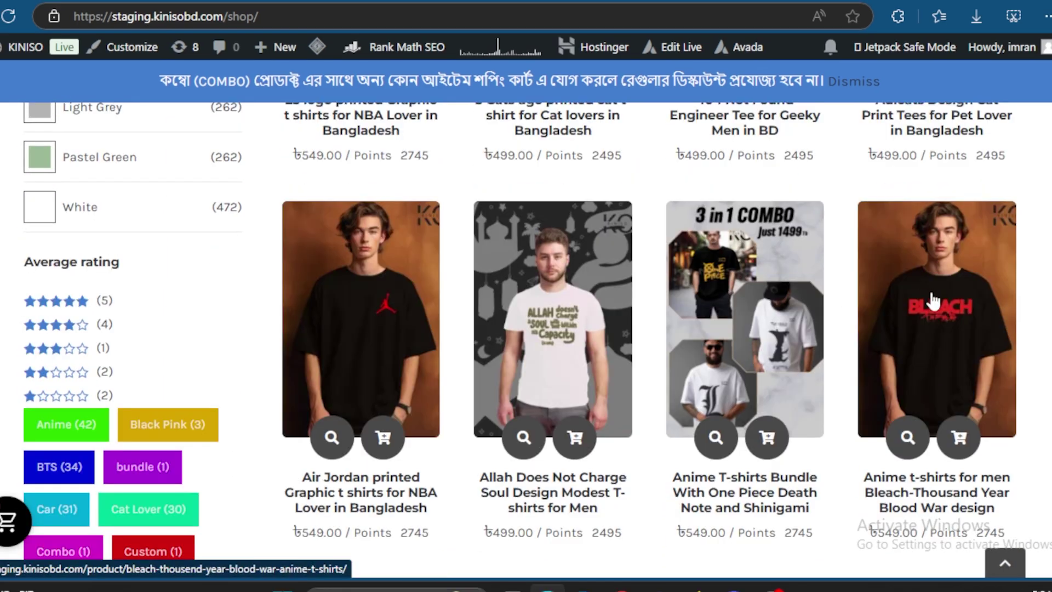
click(920, 320)
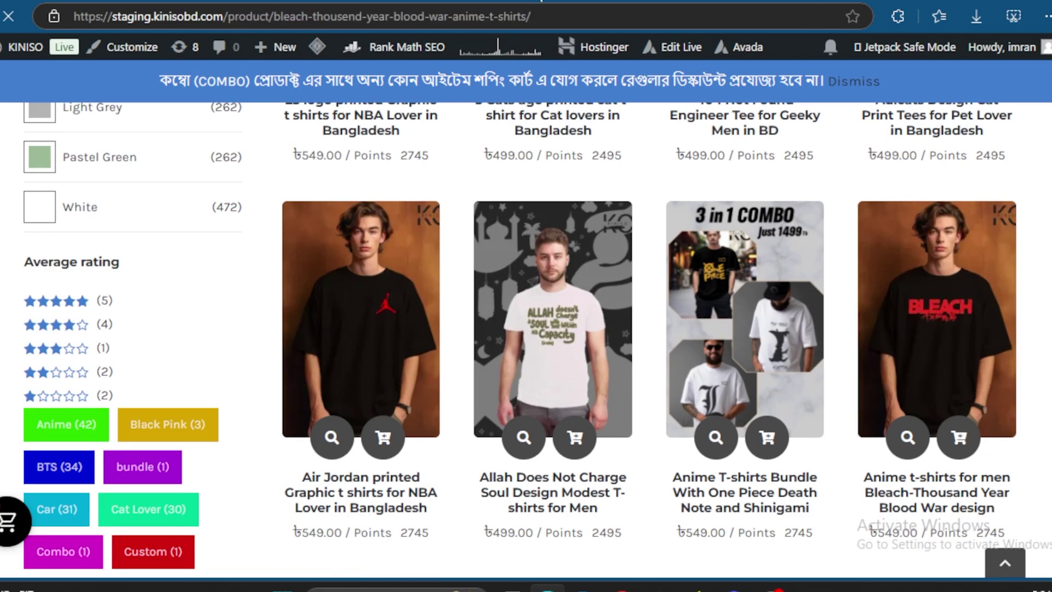
Step: Choose the White colour and size L for the tee
scroll(703, 206, down, 1)
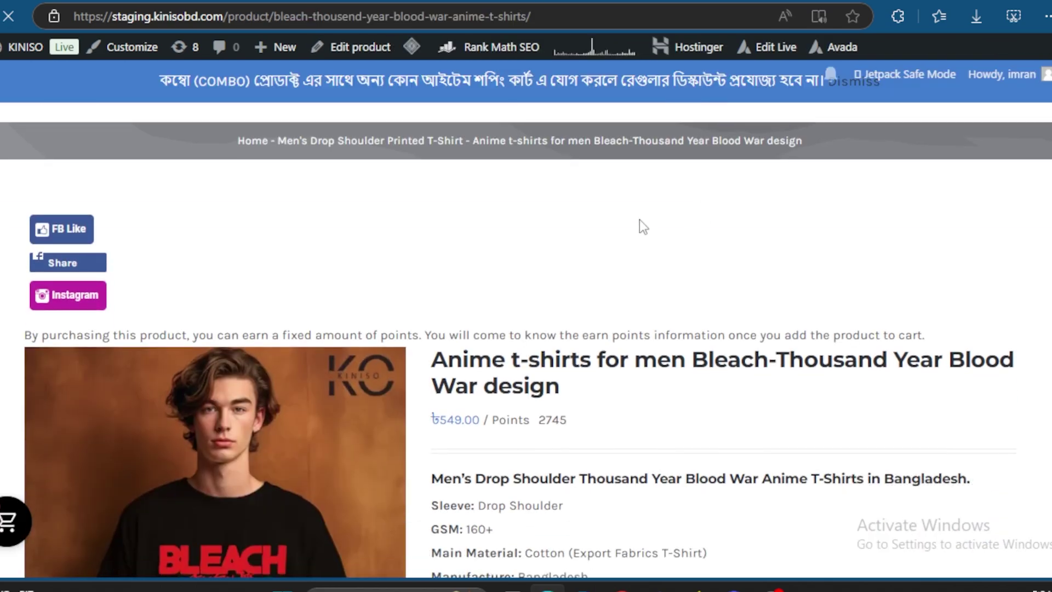
scroll(641, 230, down, 3)
scroll(644, 223, down, 4)
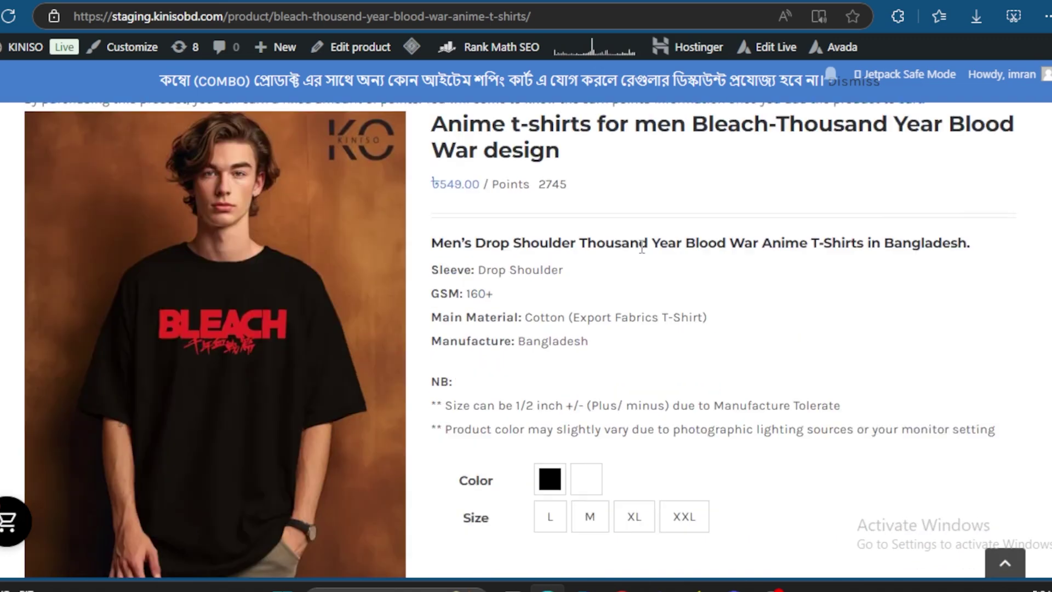
click(587, 348)
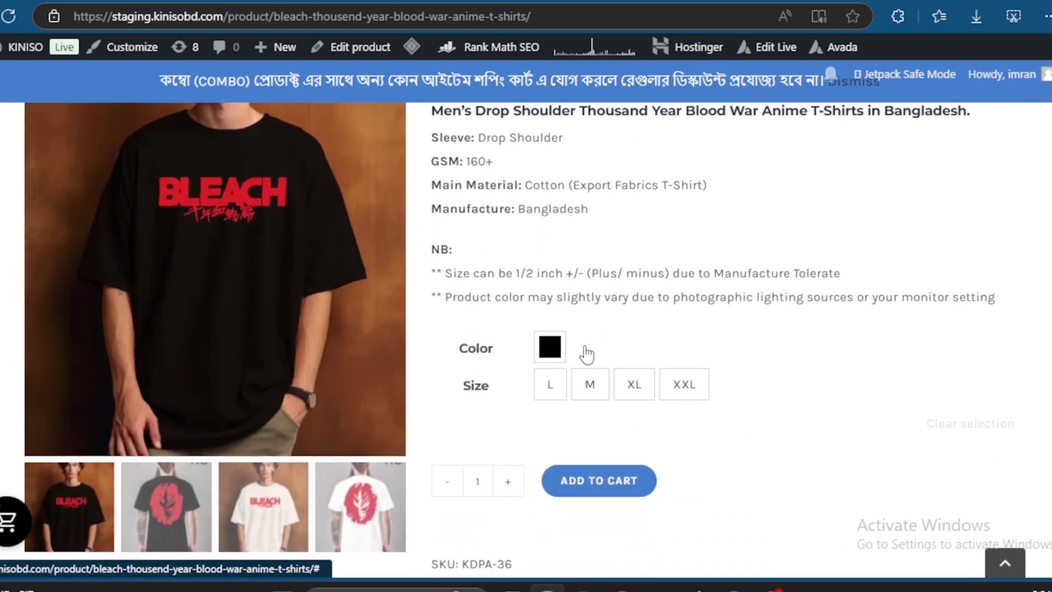
click(589, 386)
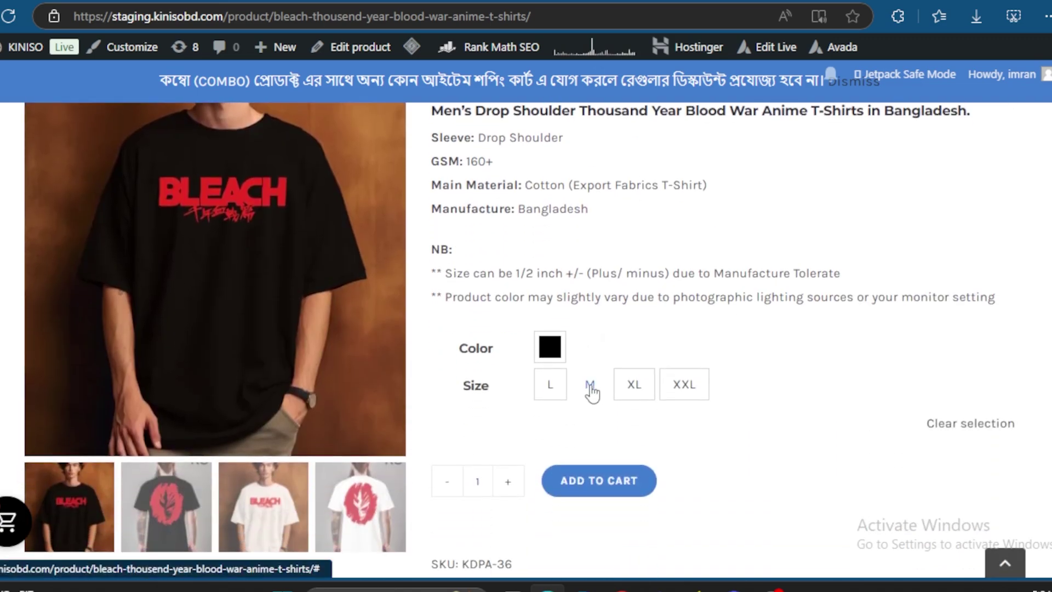
click(554, 390)
scroll(557, 392, down, 3)
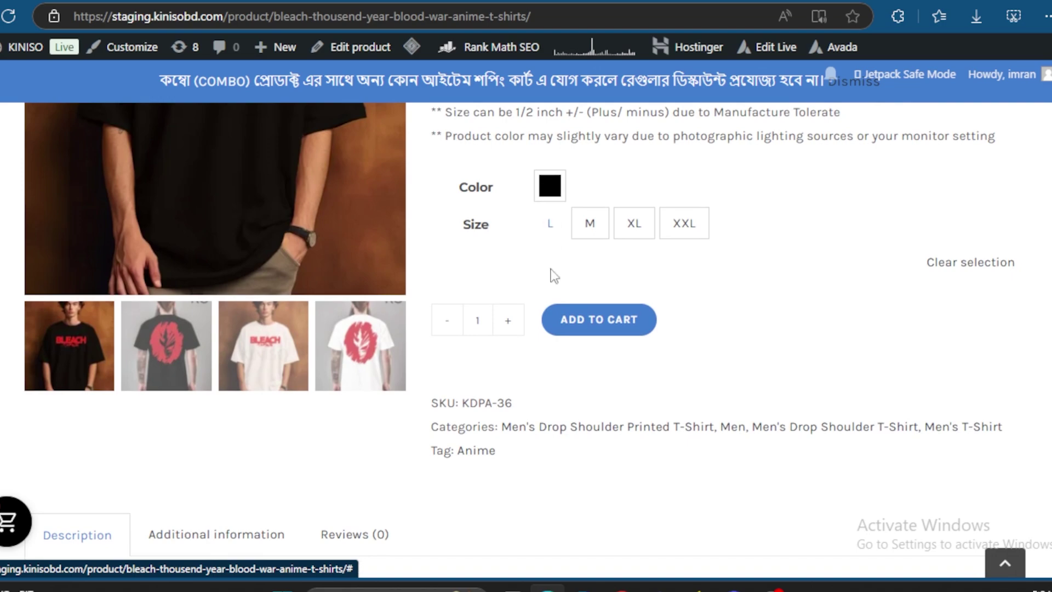
Step: Add the Bleach tee to the cart and proceed to checkout showing the ৳619.00 total
click(577, 327)
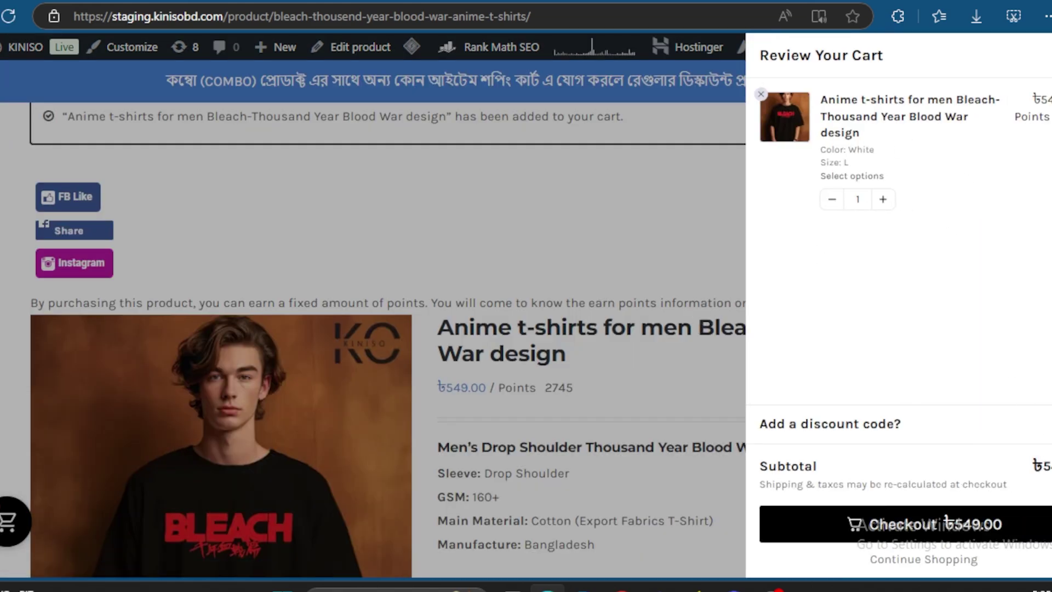
click(913, 527)
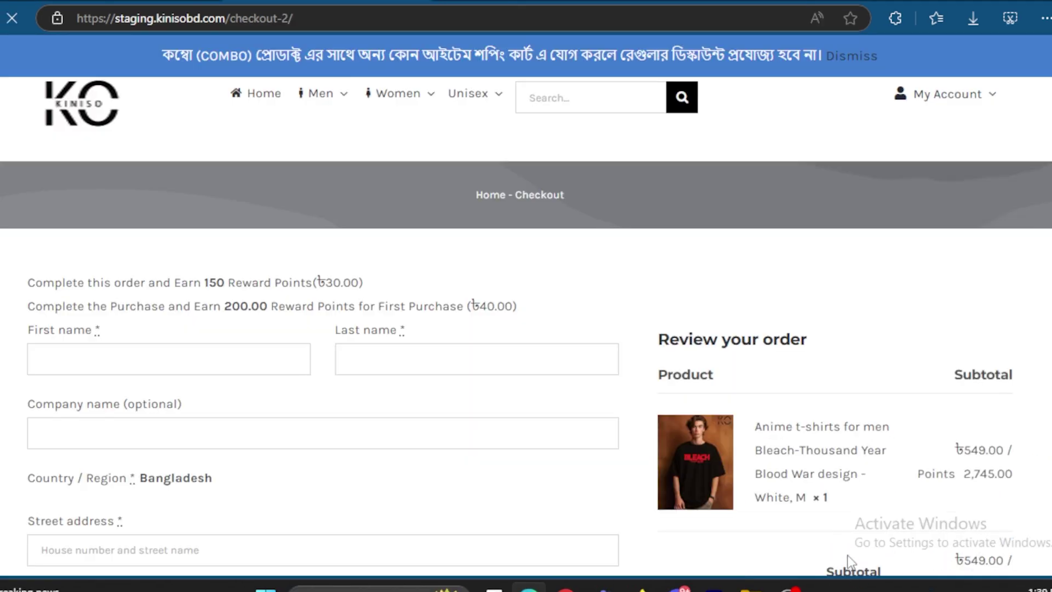
scroll(818, 452, down, 2)
scroll(818, 453, down, 4)
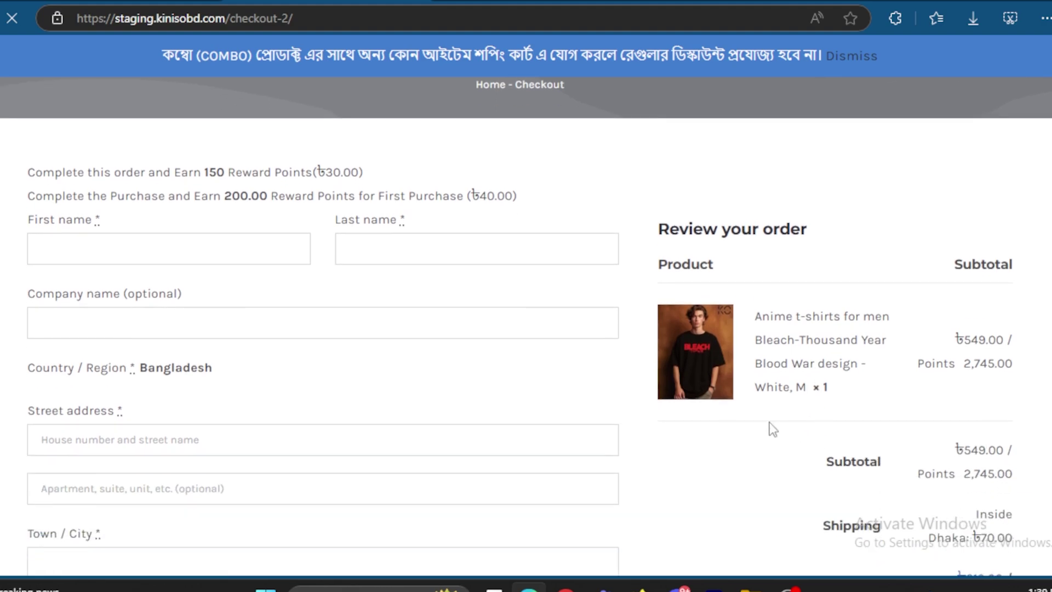
drag(5, 130, 35, 122)
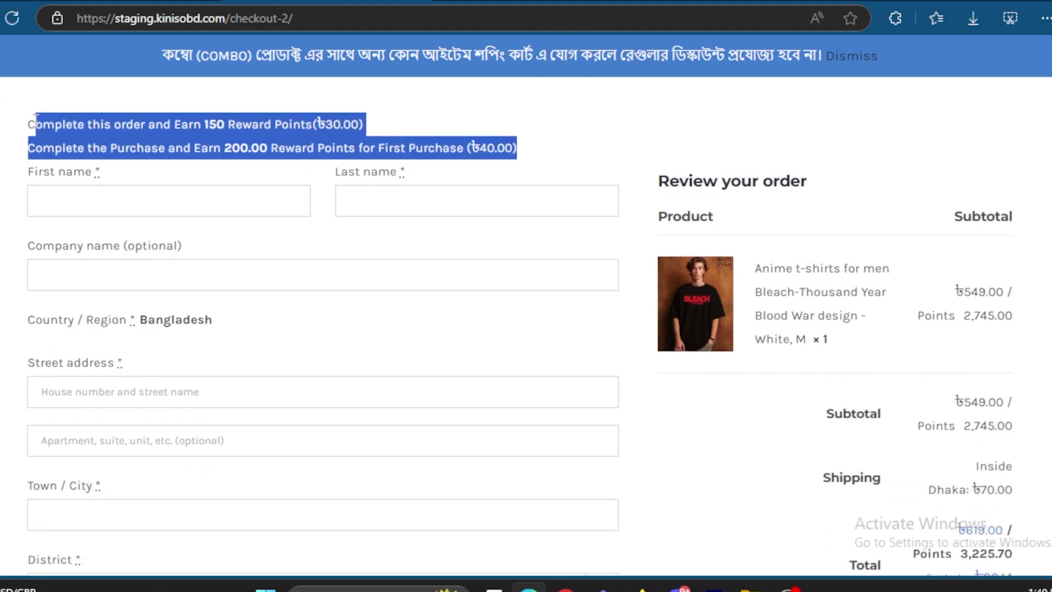
Step: Enter the customer's name in the billing first name field
click(121, 198)
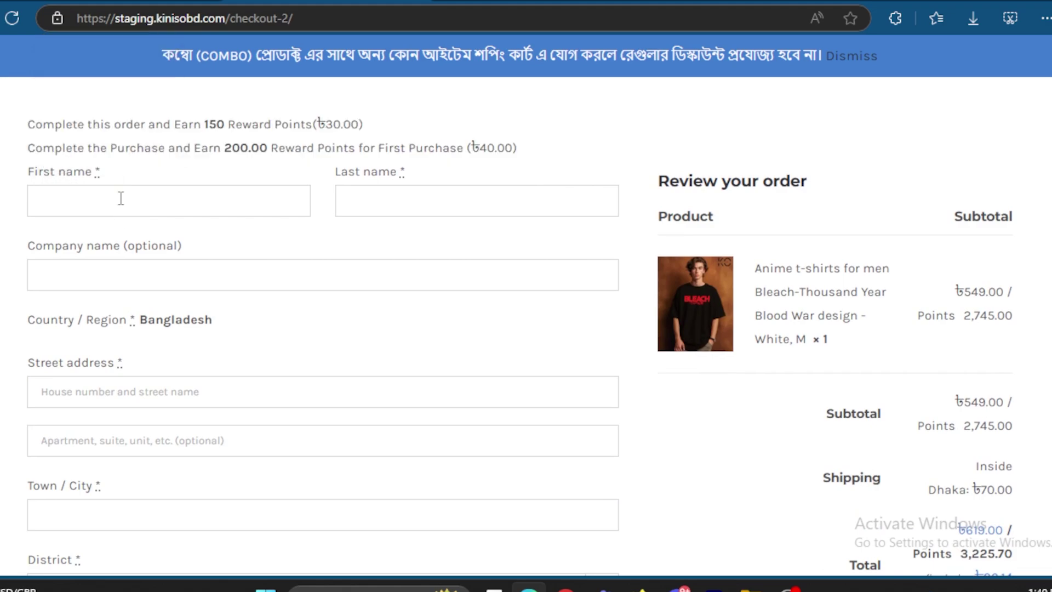
Step: Fill in the billing street address and town/city fields
scroll(387, 219, down, 2)
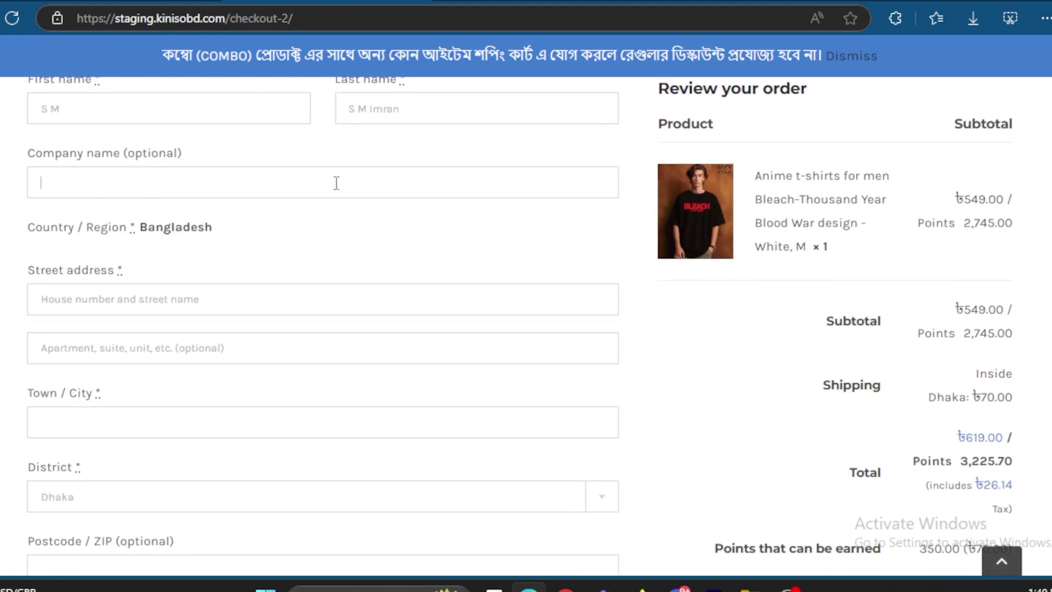
click(288, 297)
text(Dhaka)
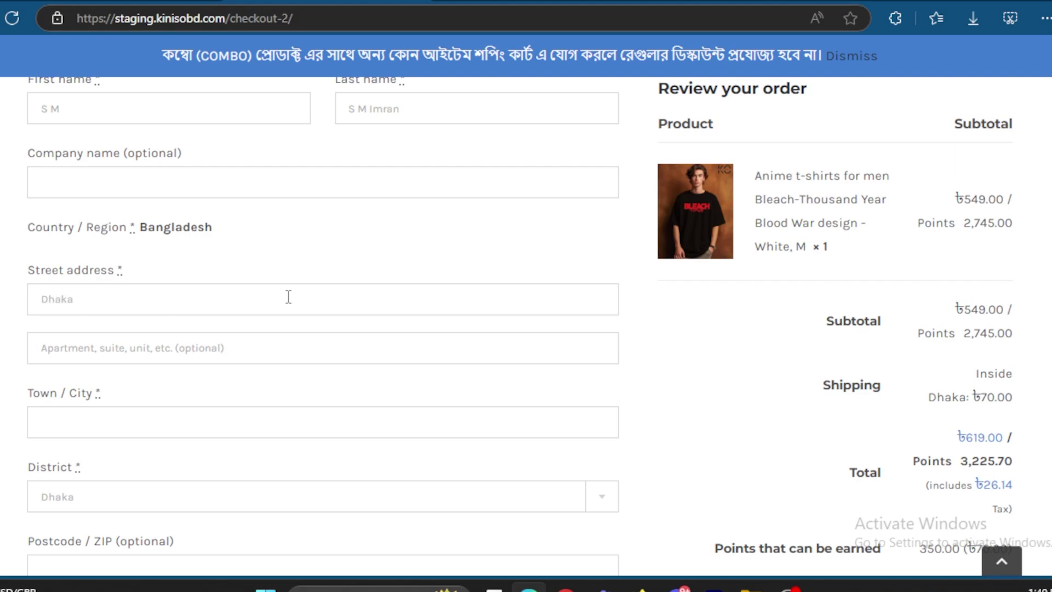
scroll(235, 291, down, 3)
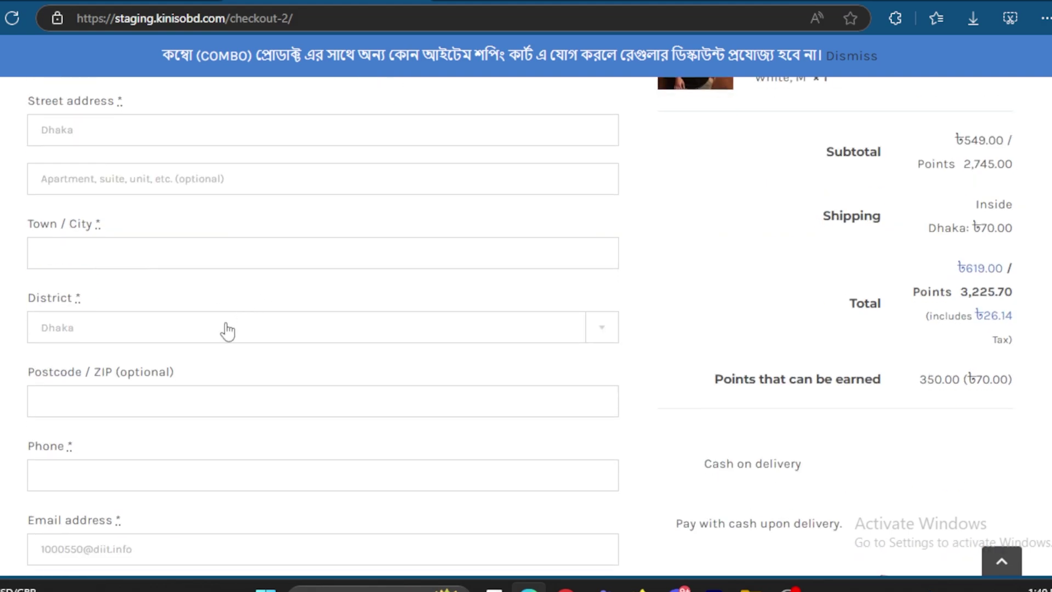
scroll(192, 204, down, 1)
click(192, 218)
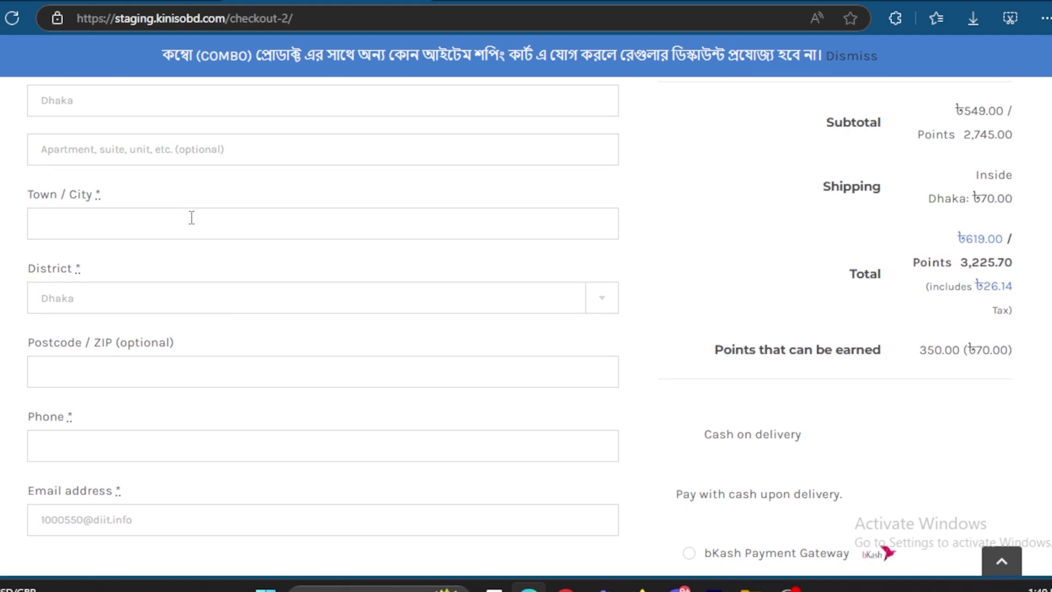
text(G)
text(Dhaka)
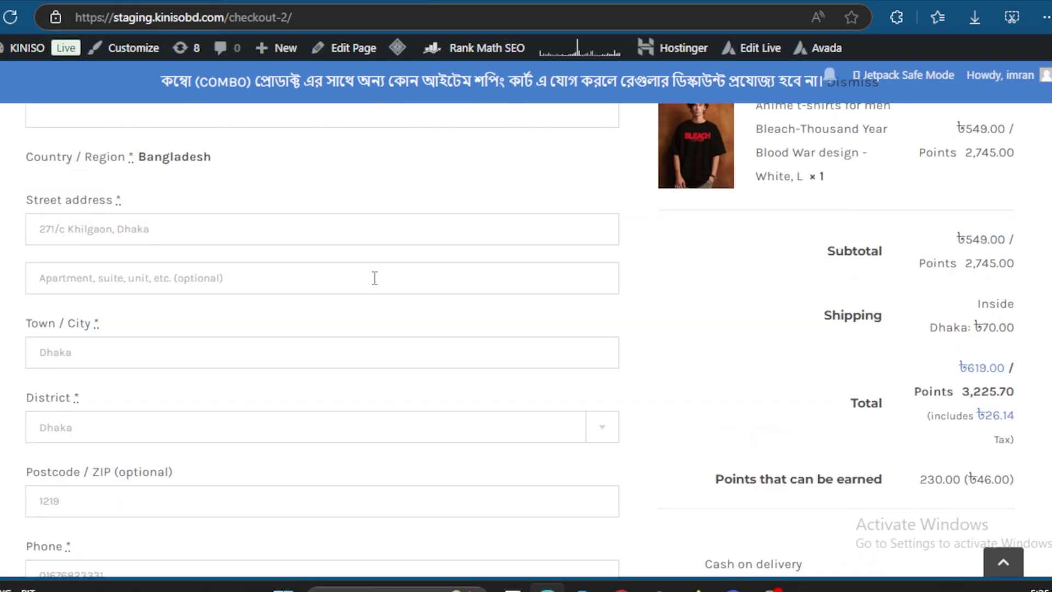
Step: Accept the terms and conditions and place the cash-on-delivery order
scroll(754, 331, down, 3)
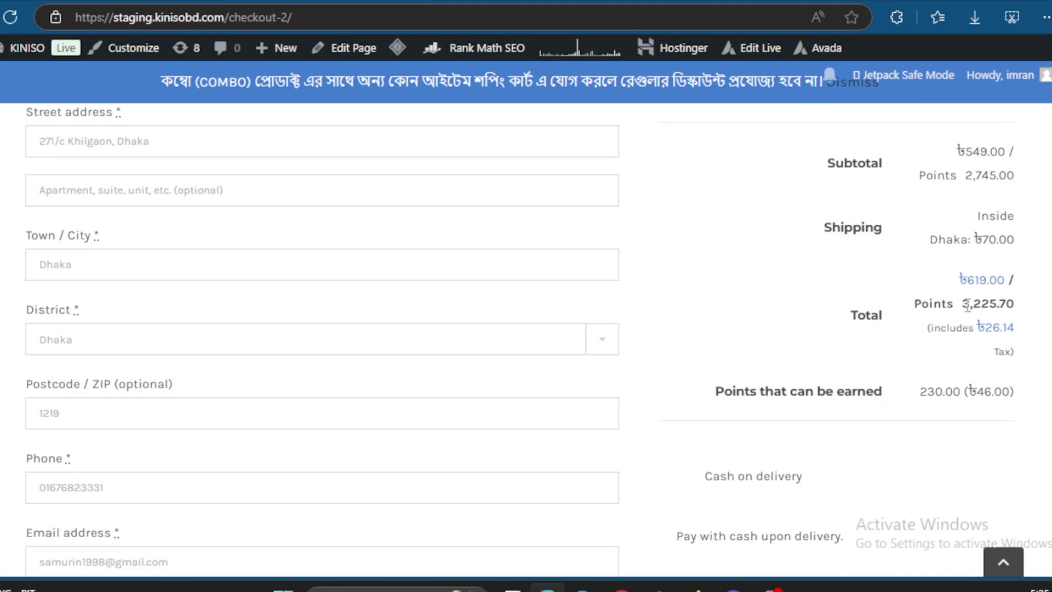
scroll(839, 291, down, 4)
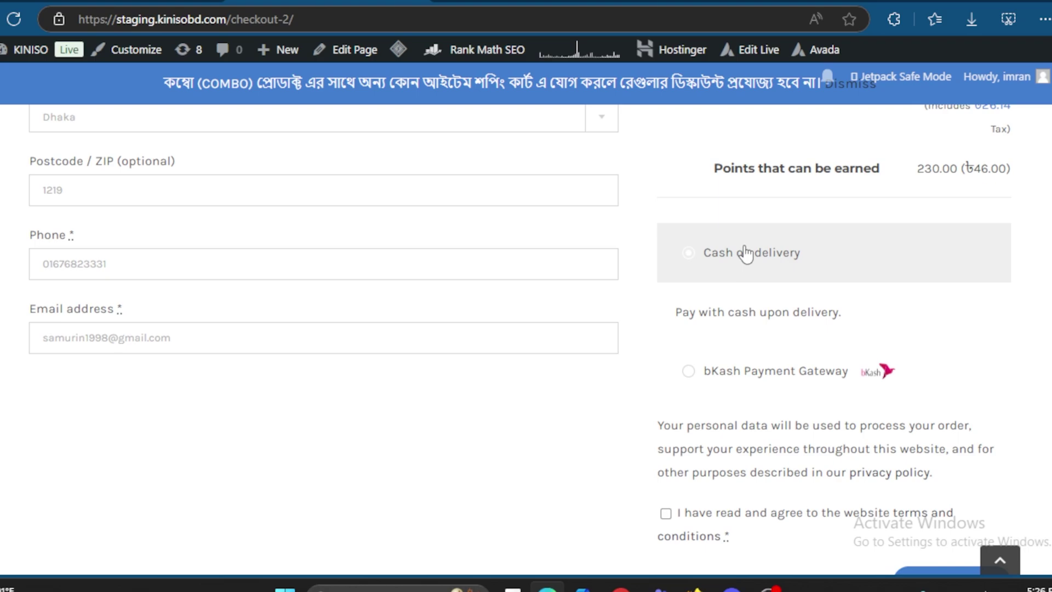
scroll(762, 263, down, 2)
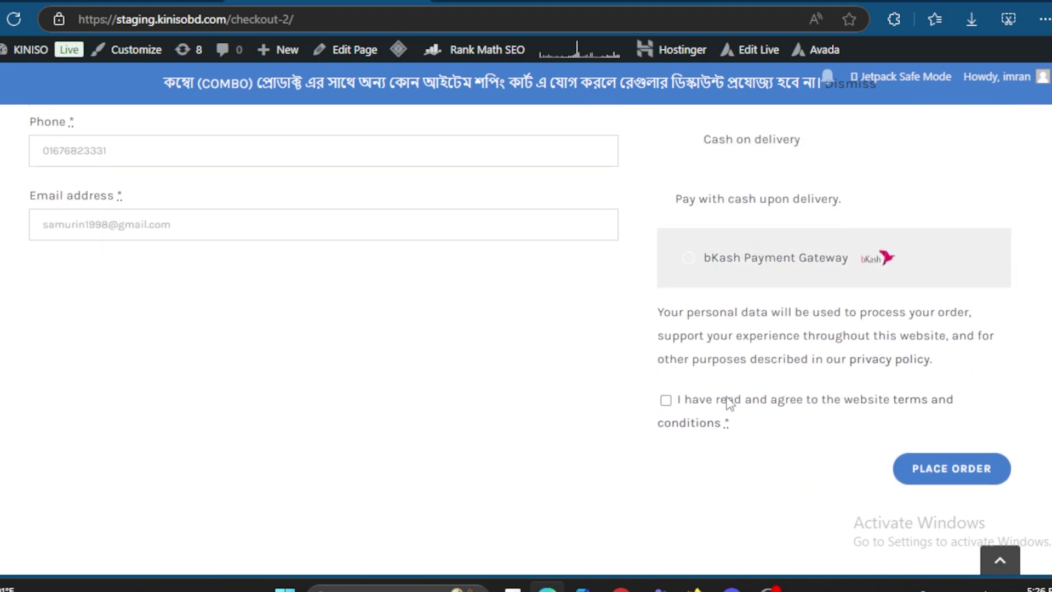
click(666, 402)
scroll(735, 374, down, 1)
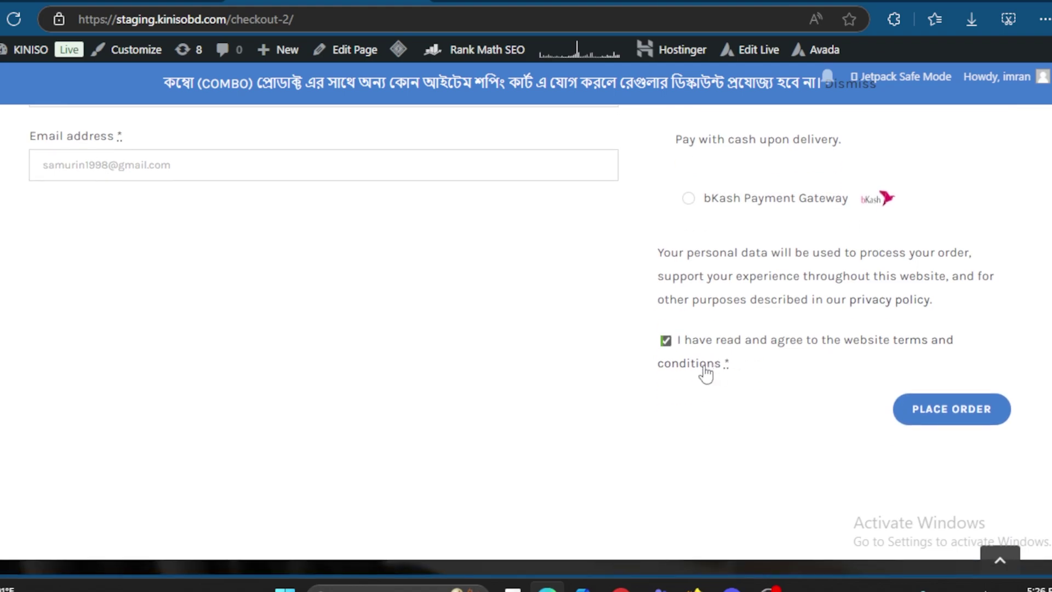
click(951, 412)
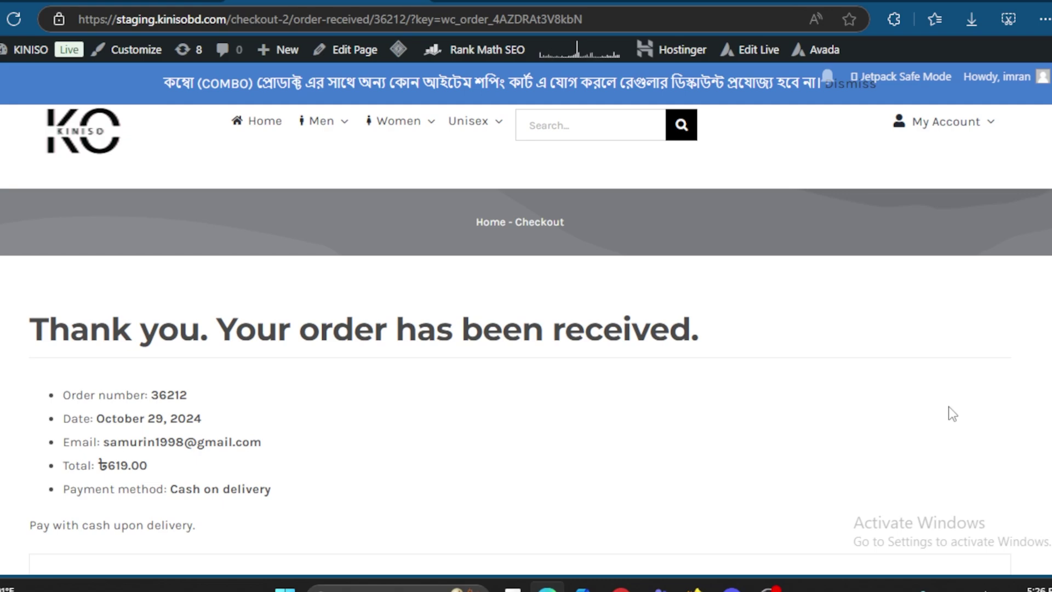
Step: Open the My Reward page in a new browser tab
mouse_move(945, 122)
right_click(927, 207)
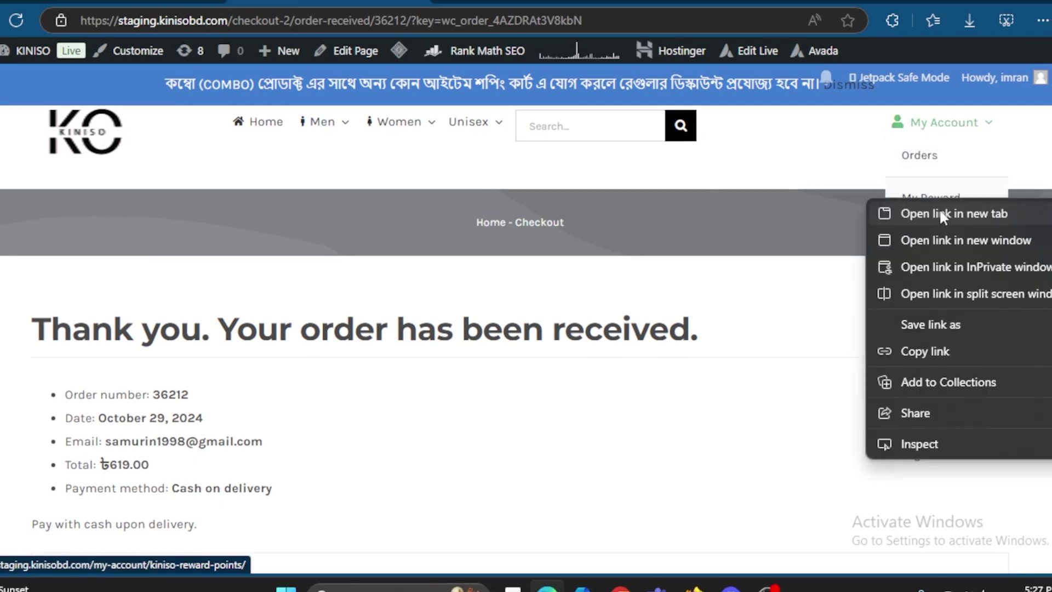
click(942, 214)
click(496, 1)
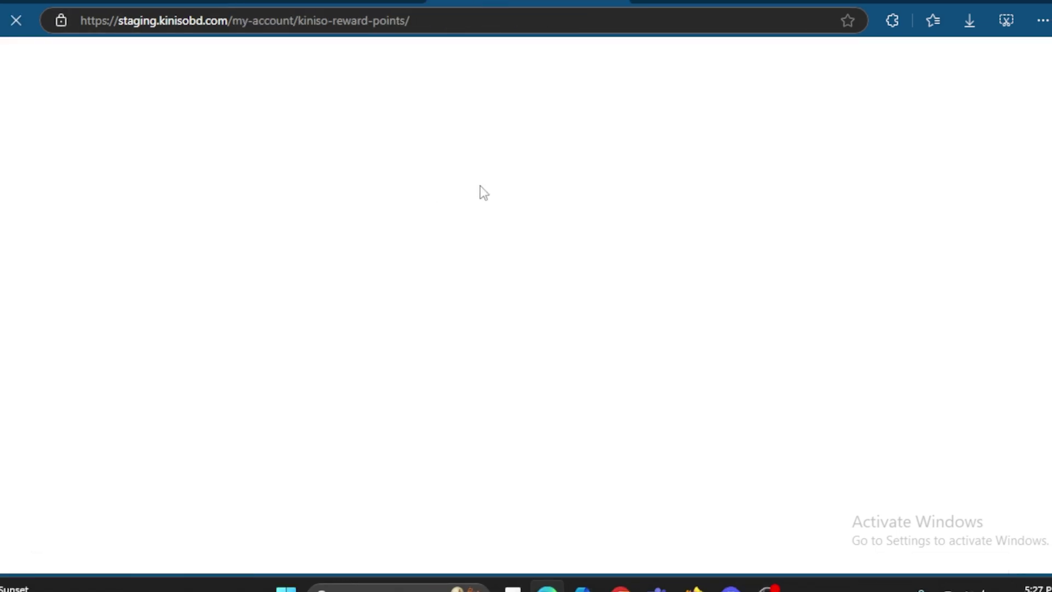
Step: Check My Rewards shows Total Points 0 (৳0.00), then go to the order history
scroll(347, 340, down, 5)
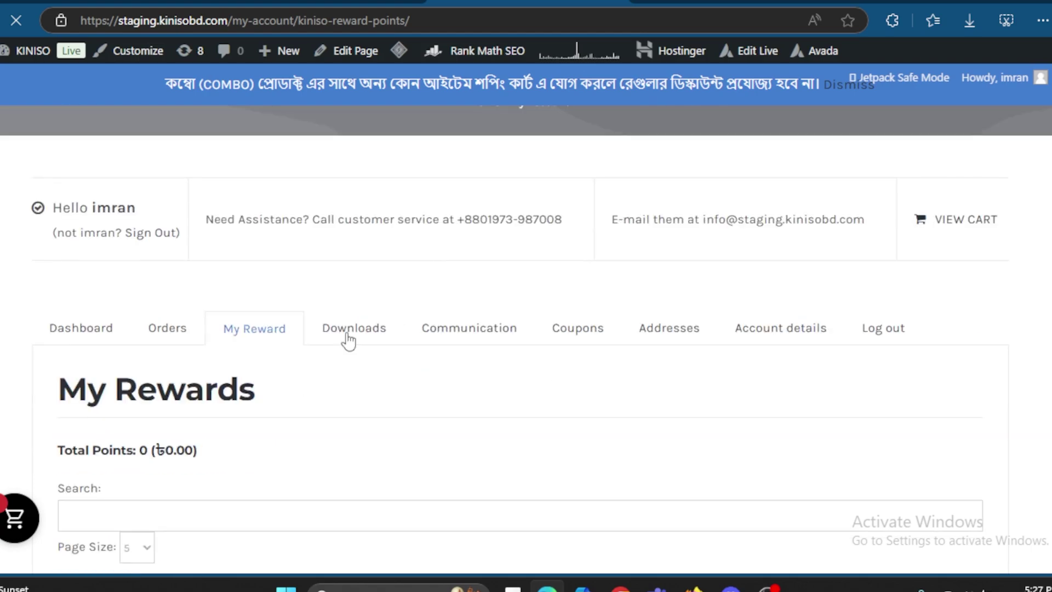
drag(265, 350, 72, 317)
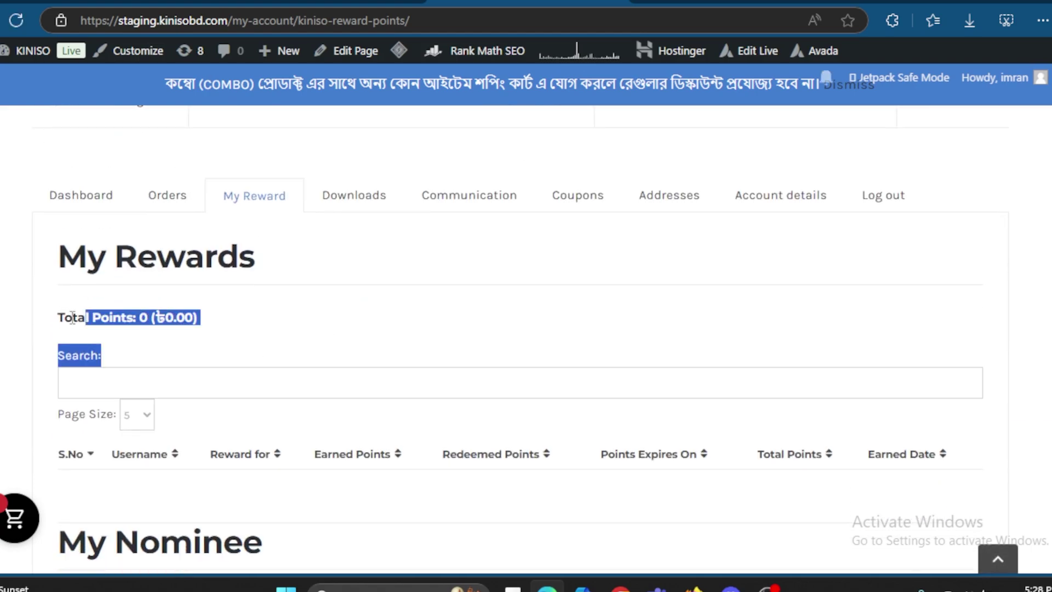
click(356, 341)
click(167, 200)
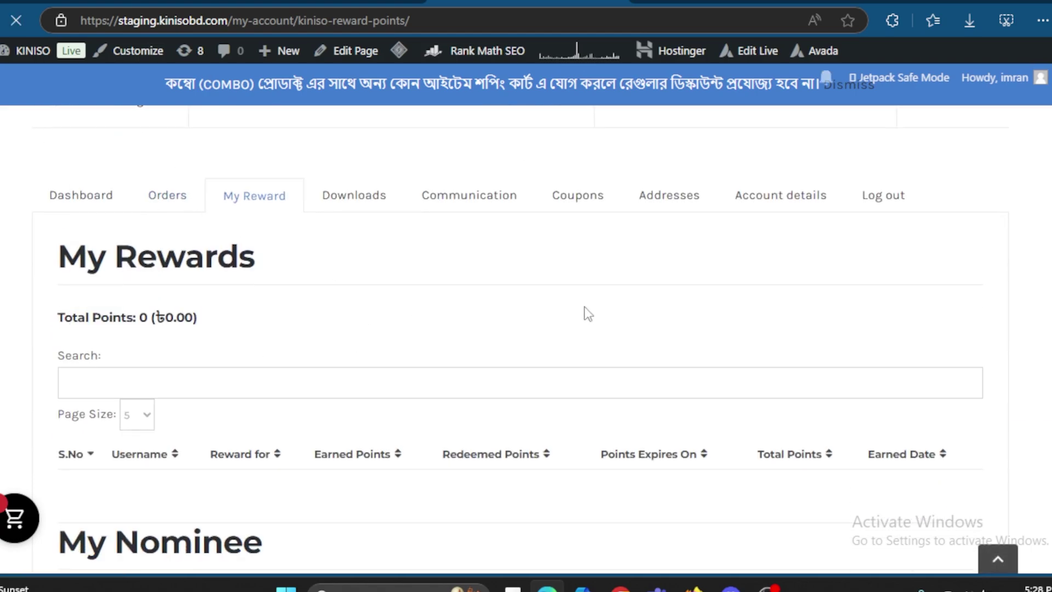
Step: Check that the new order's status is still Processing
scroll(651, 370, down, 5)
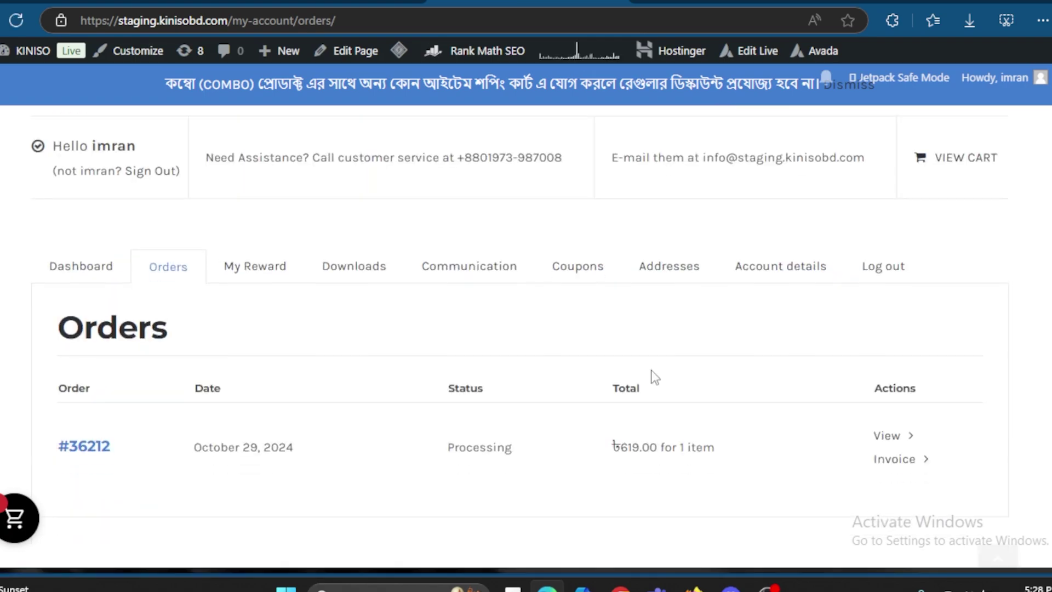
mouse_move(447, 377)
mouse_down()
mouse_move(482, 360)
mouse_move(517, 369)
mouse_move(439, 364)
mouse_up()
click(521, 364)
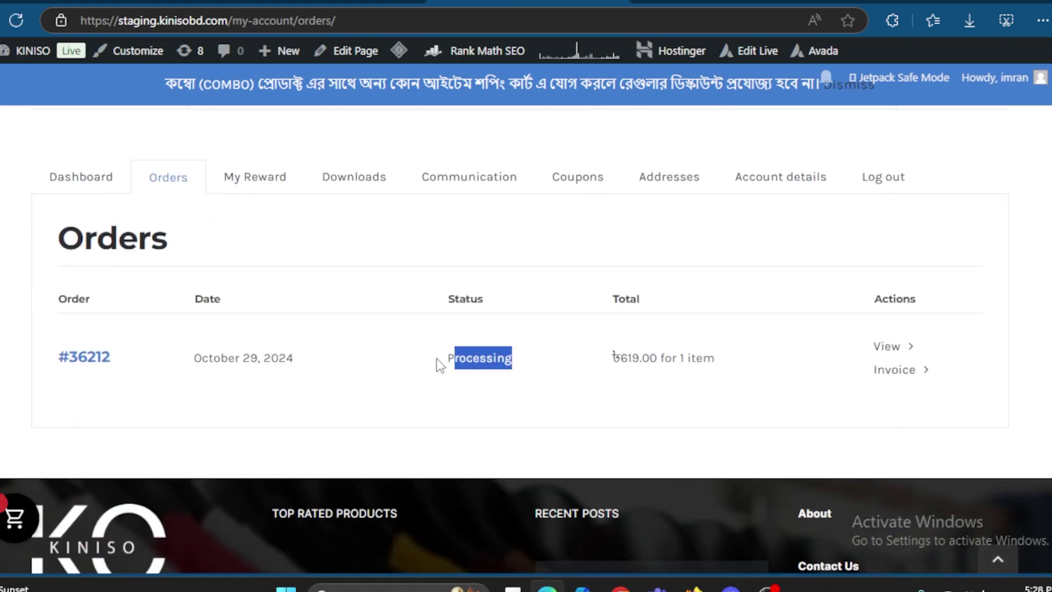
click(461, 408)
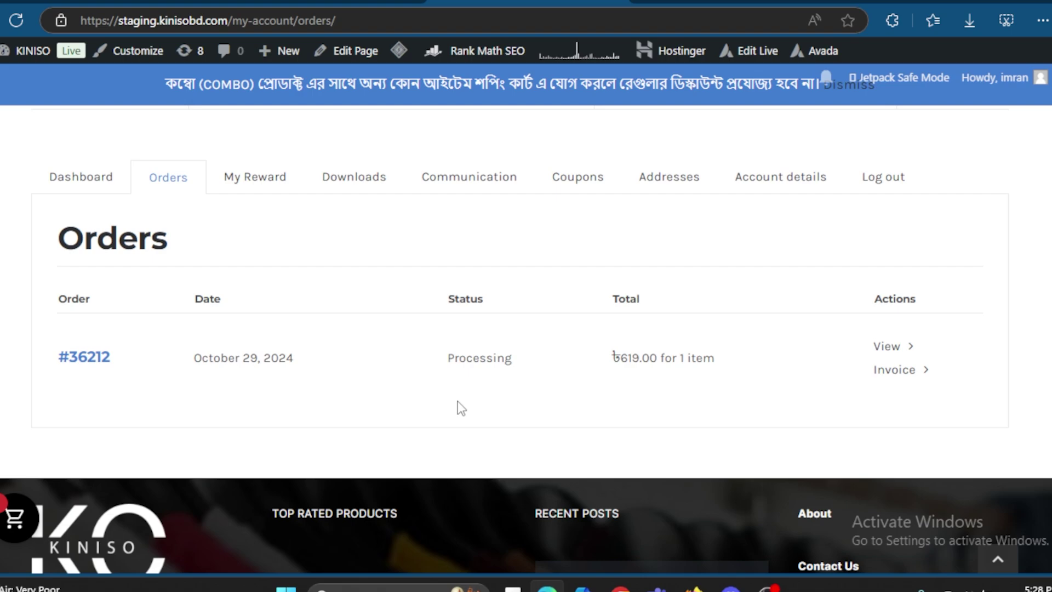
Step: Reload Orders to confirm the order is Completed, then view the 700.00 reward points
key(F5)
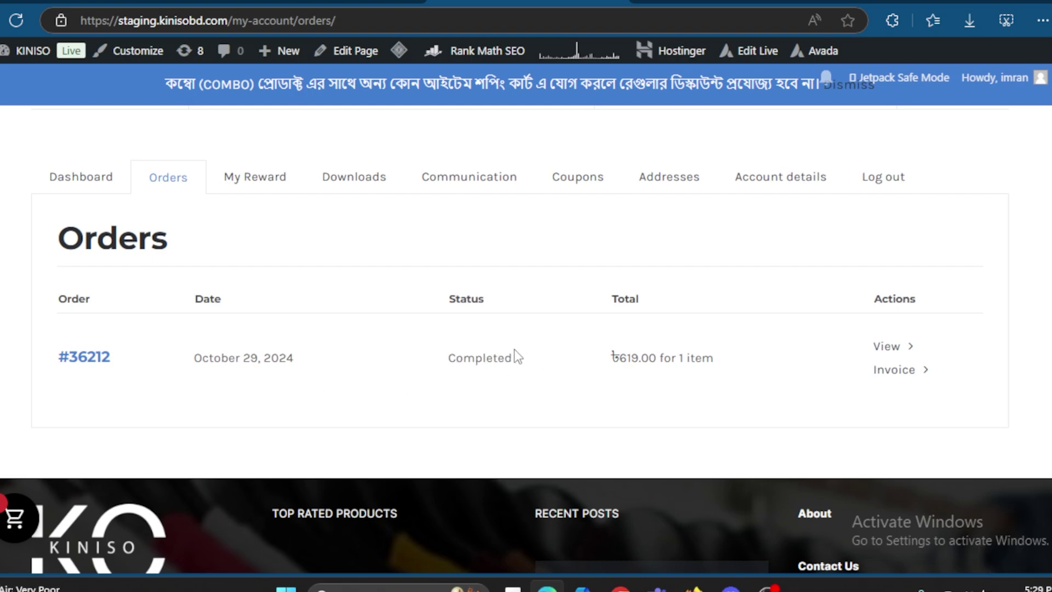
drag(484, 355, 439, 350)
click(489, 354)
drag(534, 364, 412, 354)
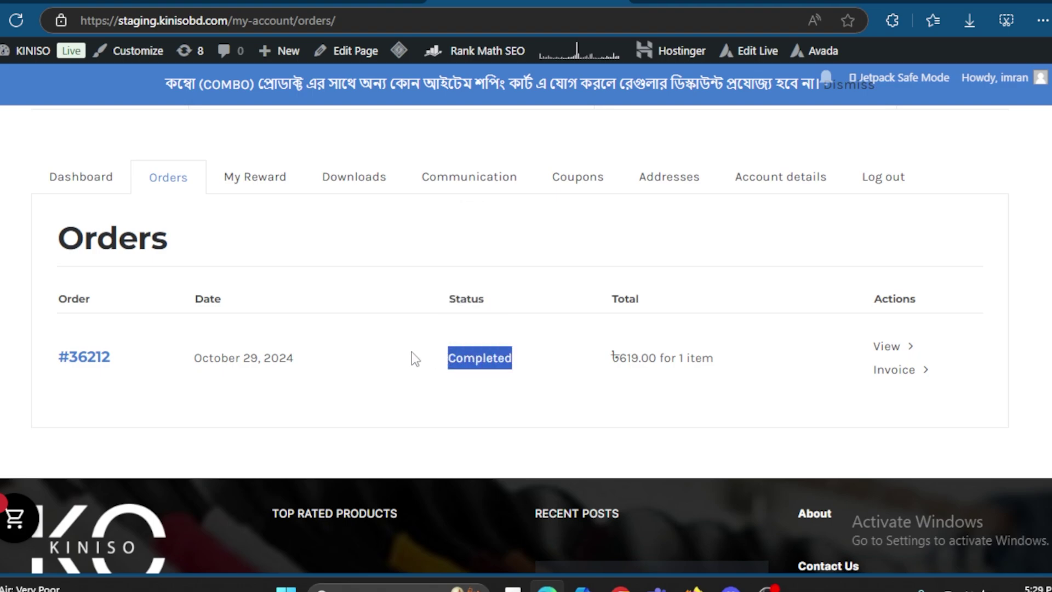
click(255, 183)
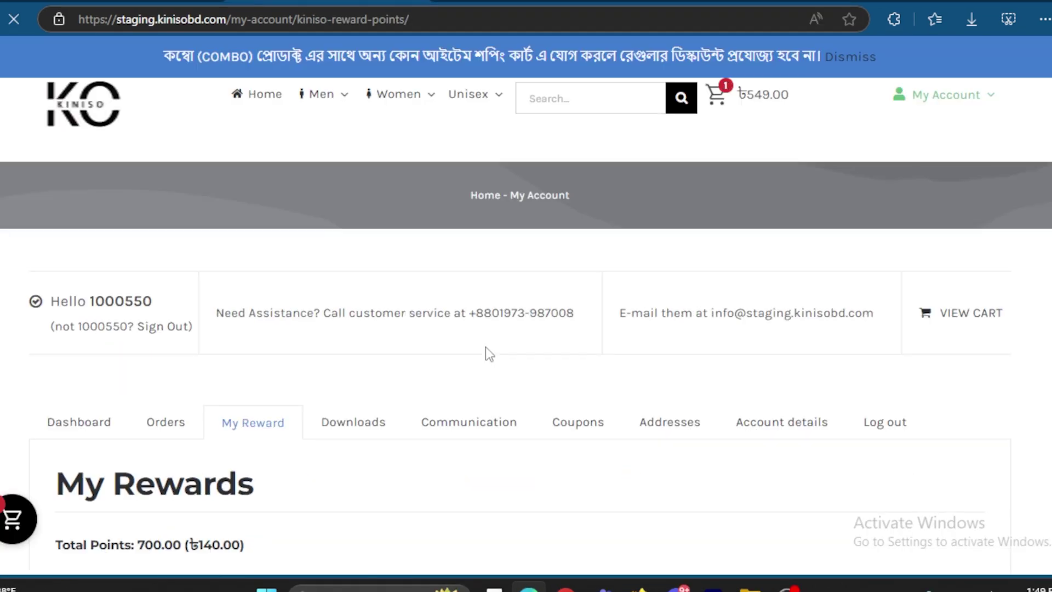
Step: Check the Total Points line and the 150 points earned for the order
scroll(491, 344, down, 2)
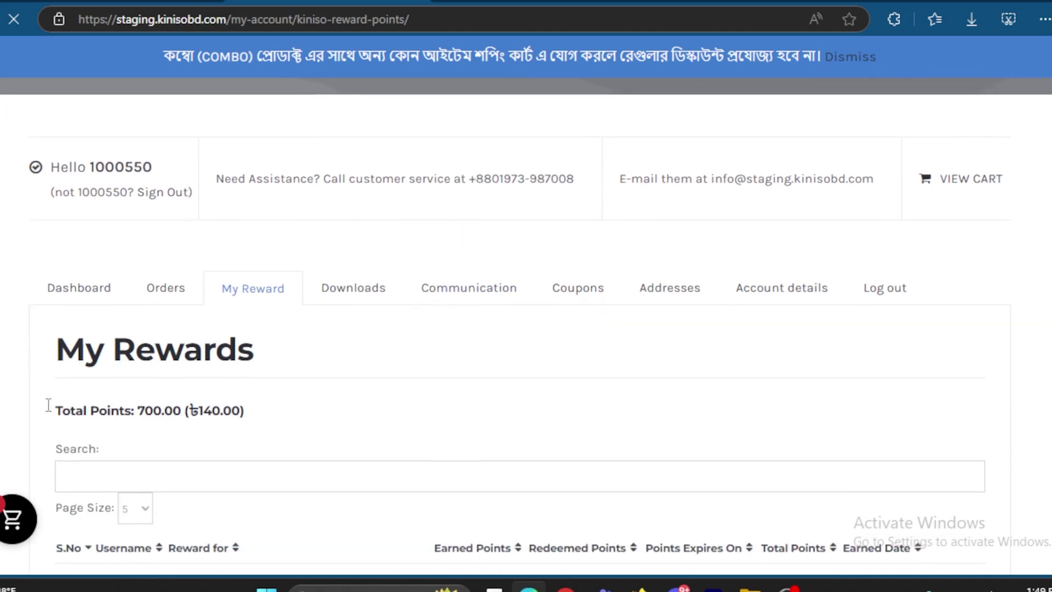
drag(57, 411, 330, 453)
scroll(330, 453, down, 3)
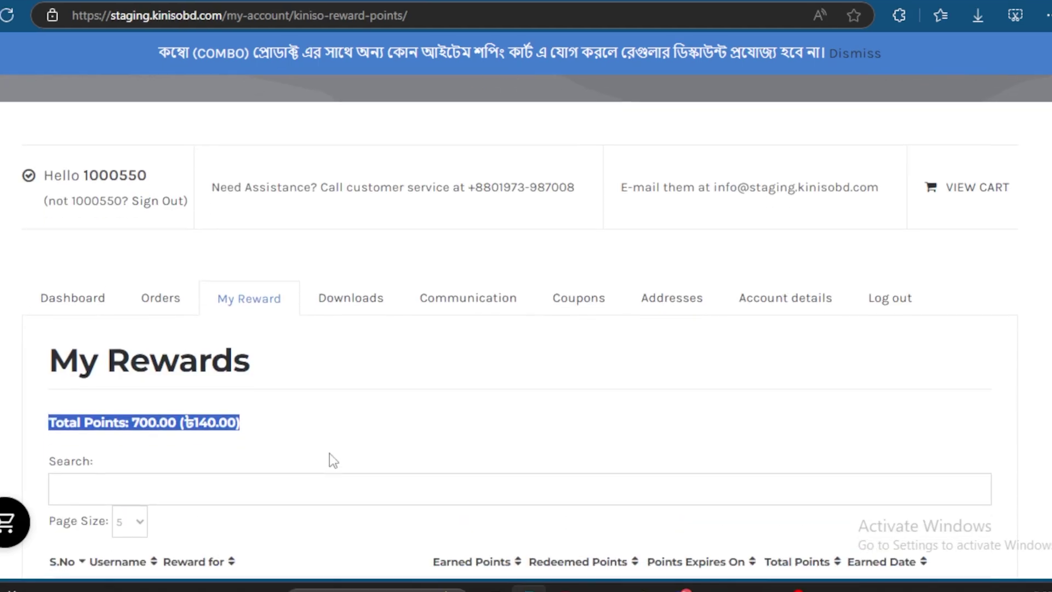
scroll(385, 452, down, 3)
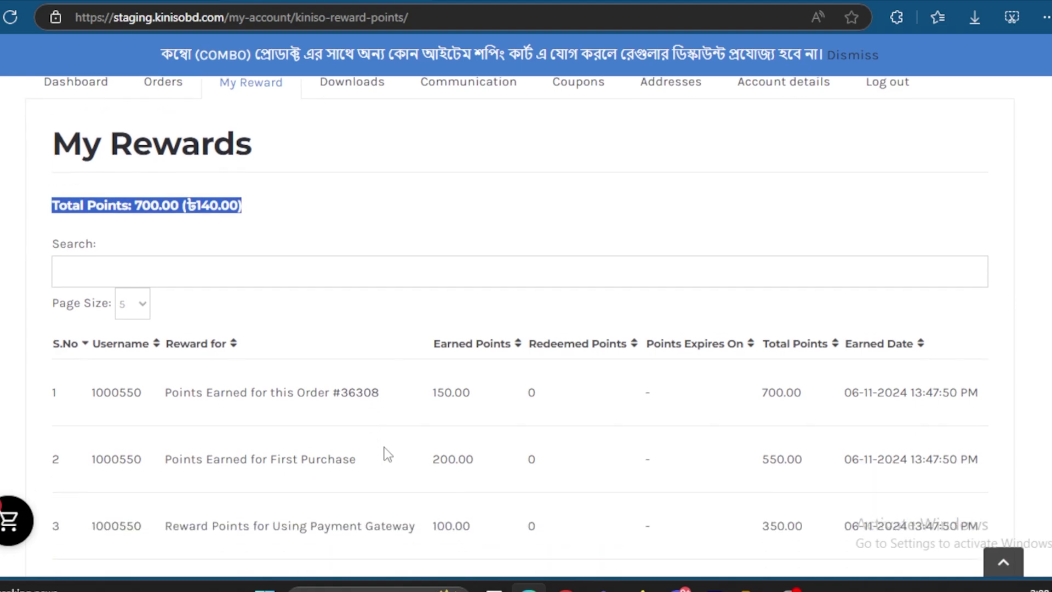
click(161, 284)
drag(163, 274, 472, 271)
click(516, 359)
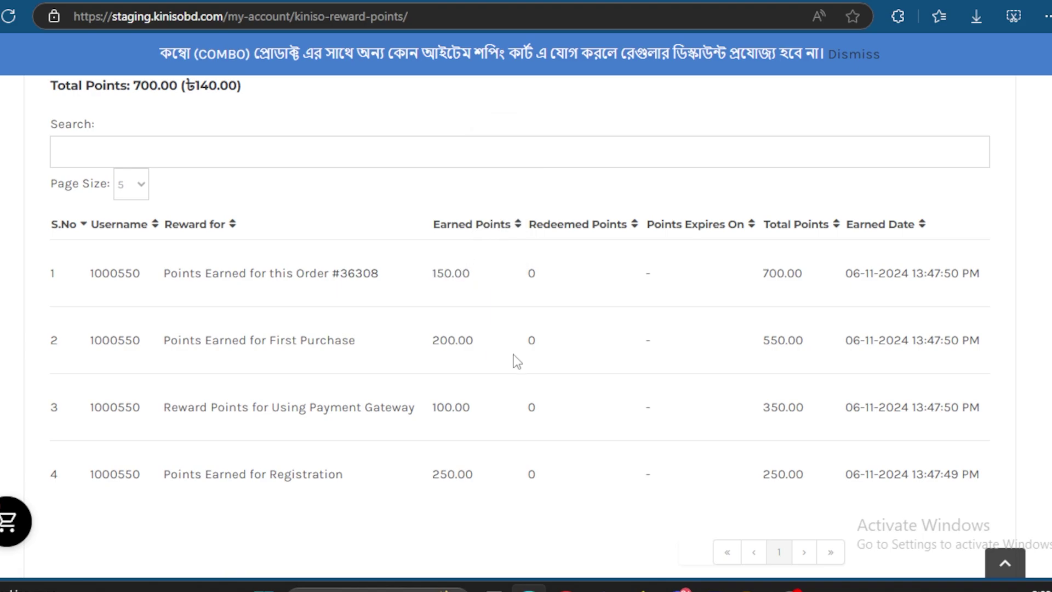
Step: Check the 200.00 First Purchase entry and the remaining reward rows
drag(376, 346, 167, 347)
drag(433, 340, 487, 347)
click(501, 395)
scroll(492, 440, down, 2)
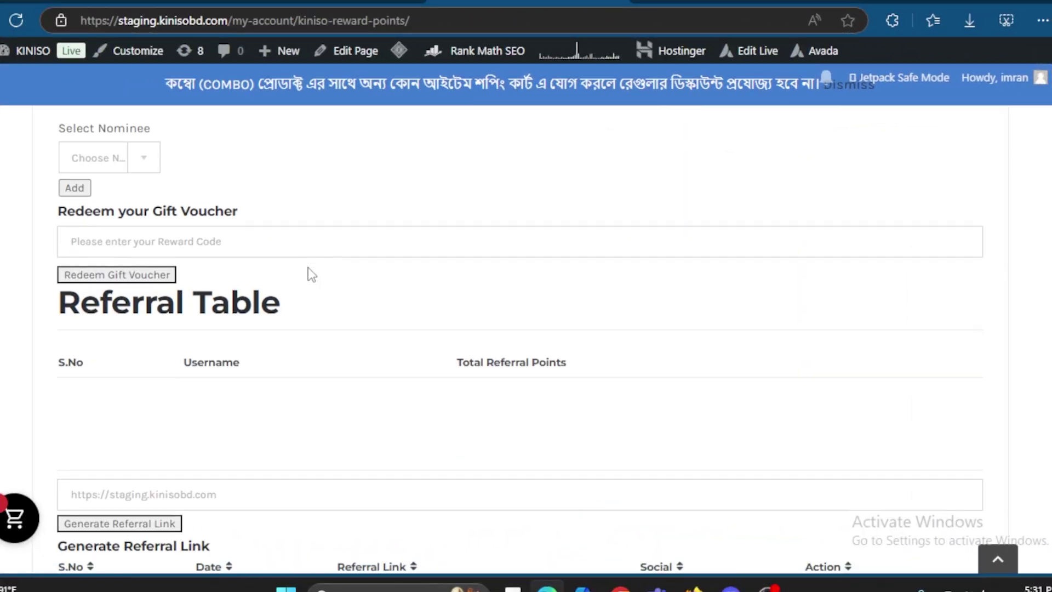
scroll(311, 274, down, 3)
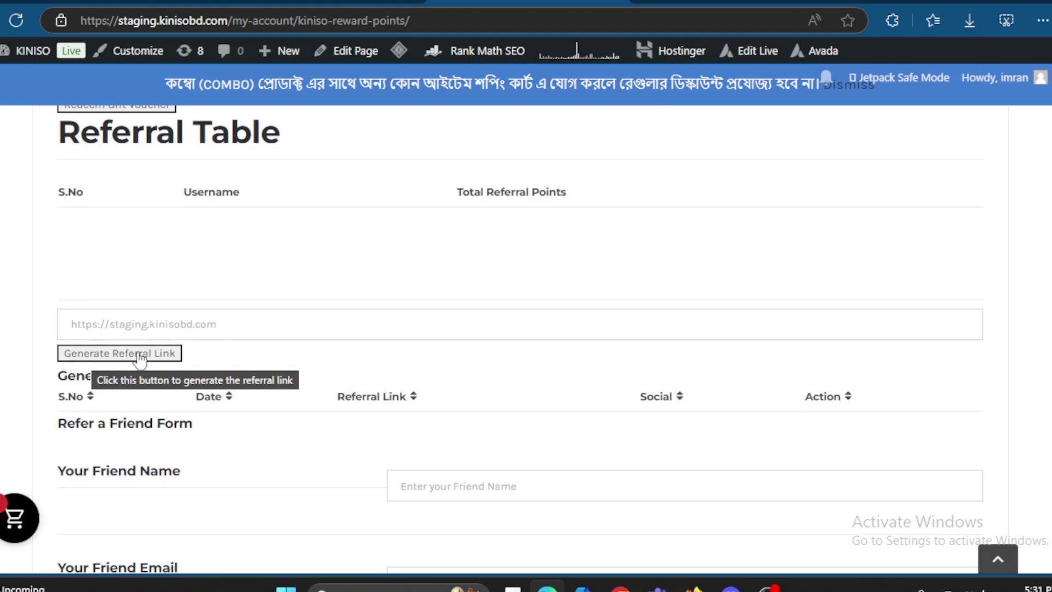
Step: Generate a new referral link dated October 29 and copy its URL
scroll(312, 330, down, 1)
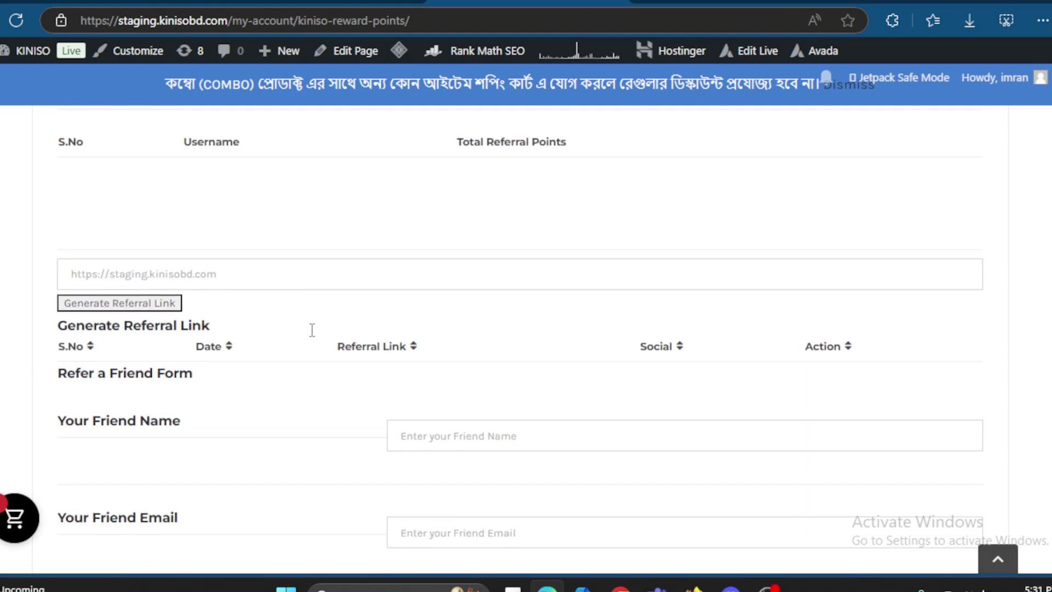
scroll(312, 330, down, 2)
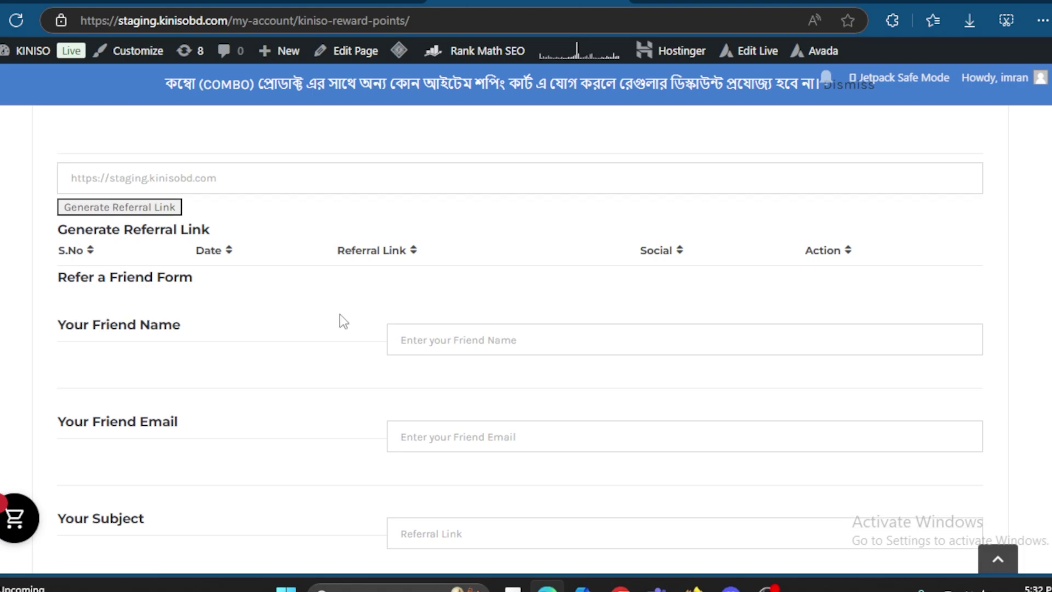
click(98, 211)
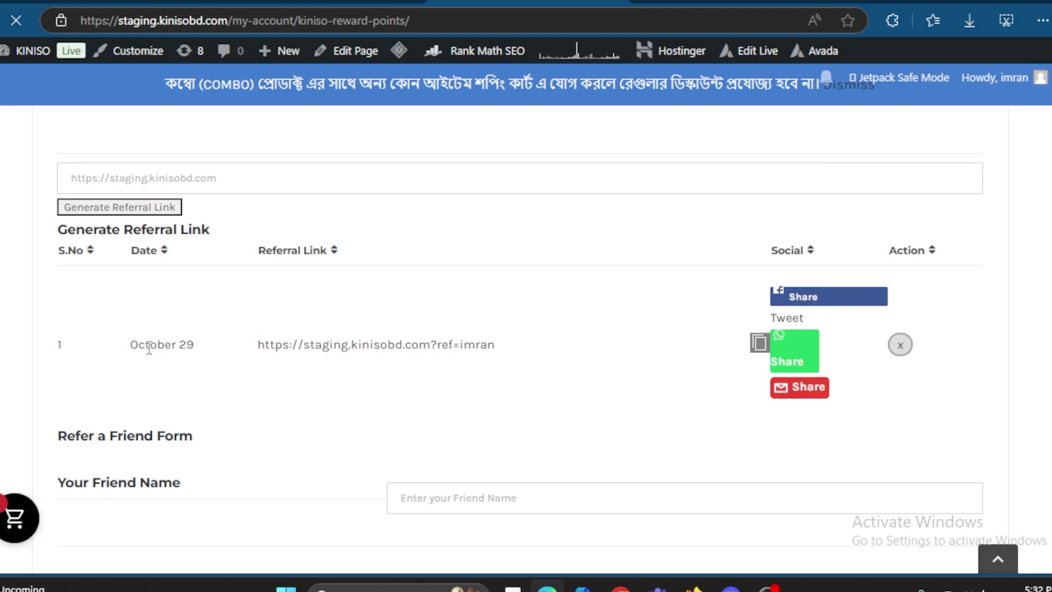
drag(145, 351, 536, 353)
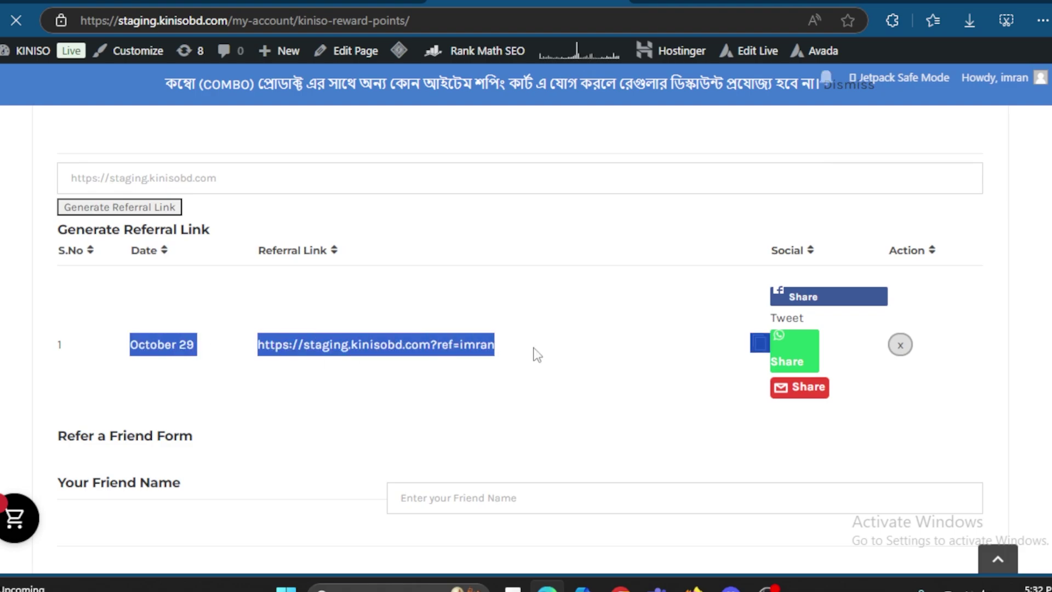
click(496, 345)
drag(495, 344, 256, 344)
key(ctrl+c)
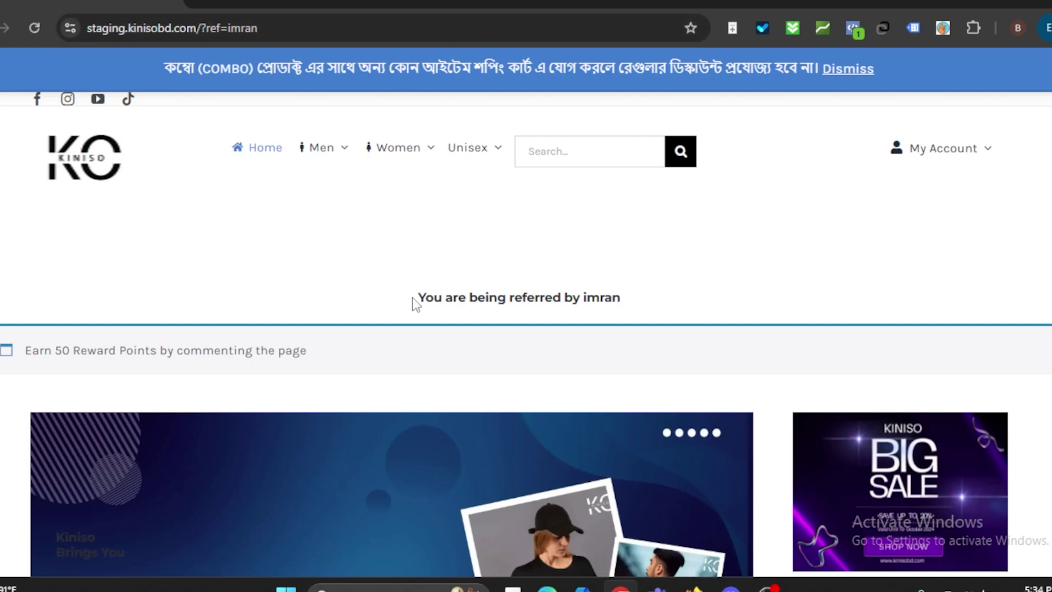
Step: Check the 'You are being referred by' notice, then show the My Account login dropdown
drag(416, 299, 634, 305)
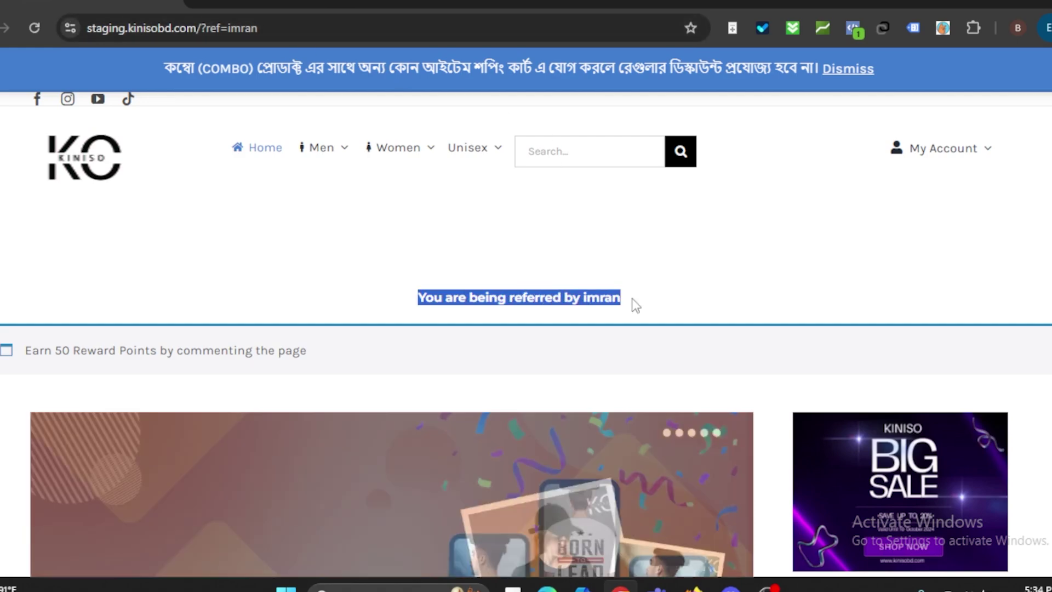
click(685, 307)
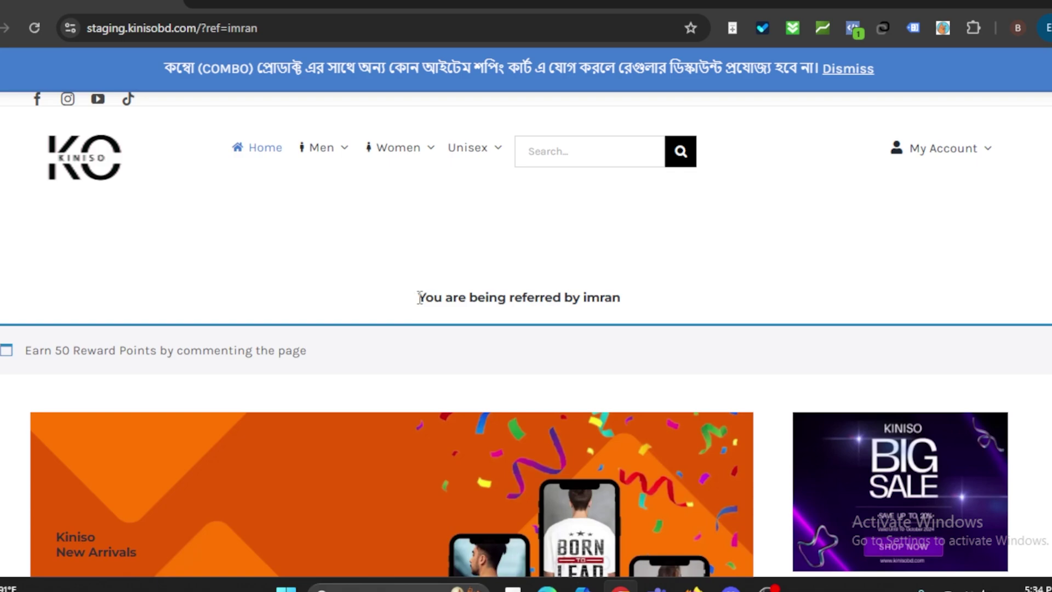
drag(419, 298, 629, 305)
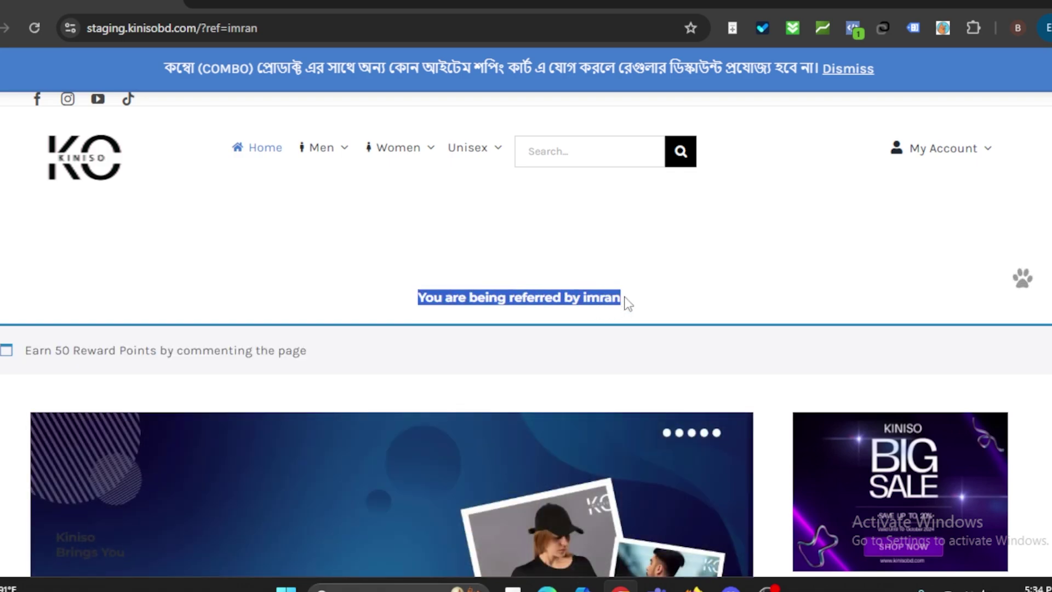
click(626, 302)
drag(626, 302, 418, 295)
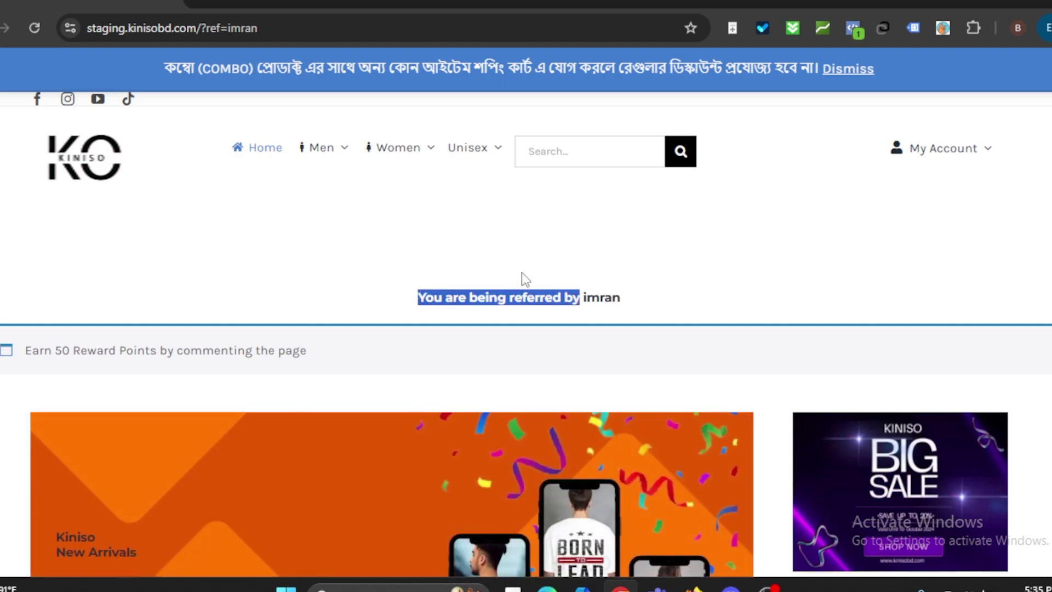
click(526, 267)
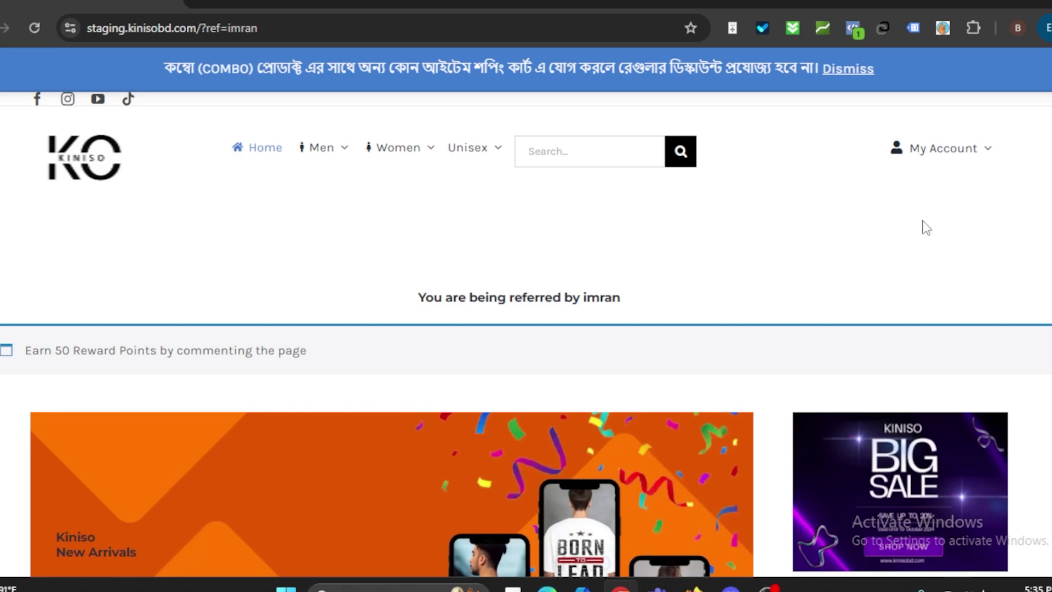
mouse_move(955, 162)
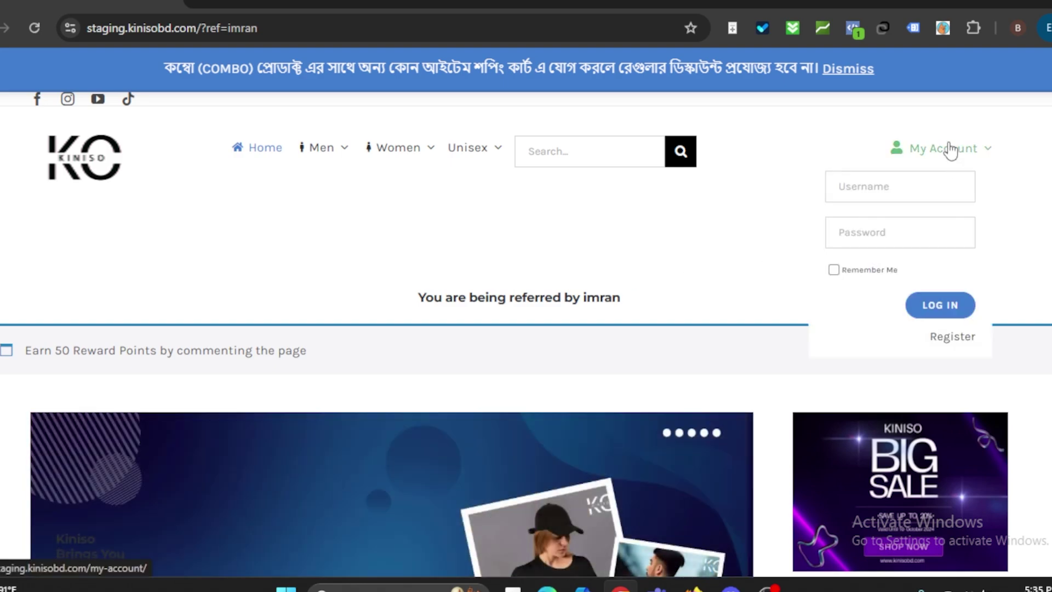
Step: Register the referred account and confirm its My Rewards shows Total Points 0 (৳0.00)
click(946, 341)
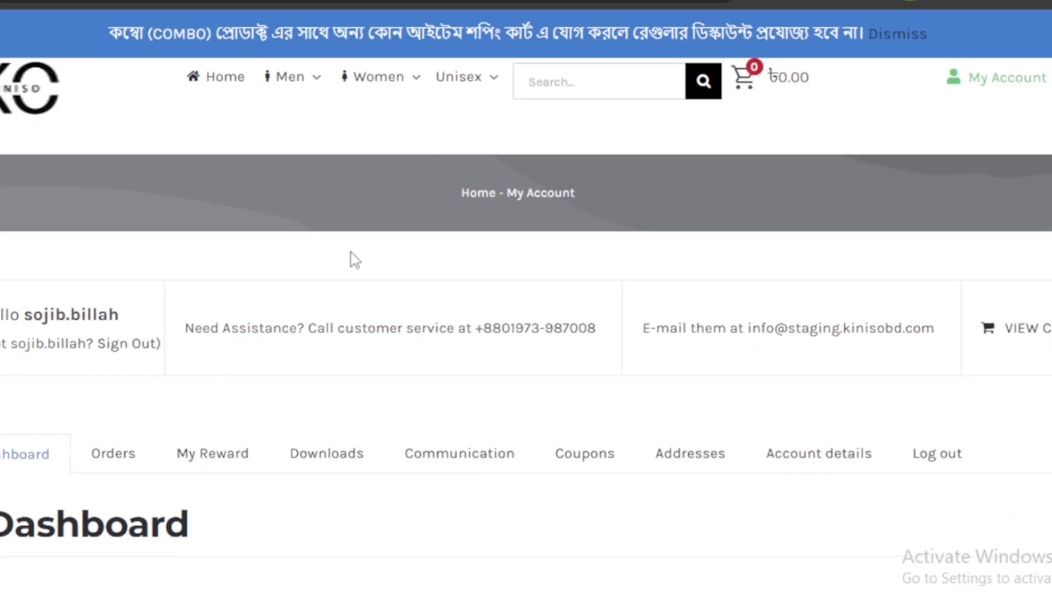
scroll(582, 256, down, 2)
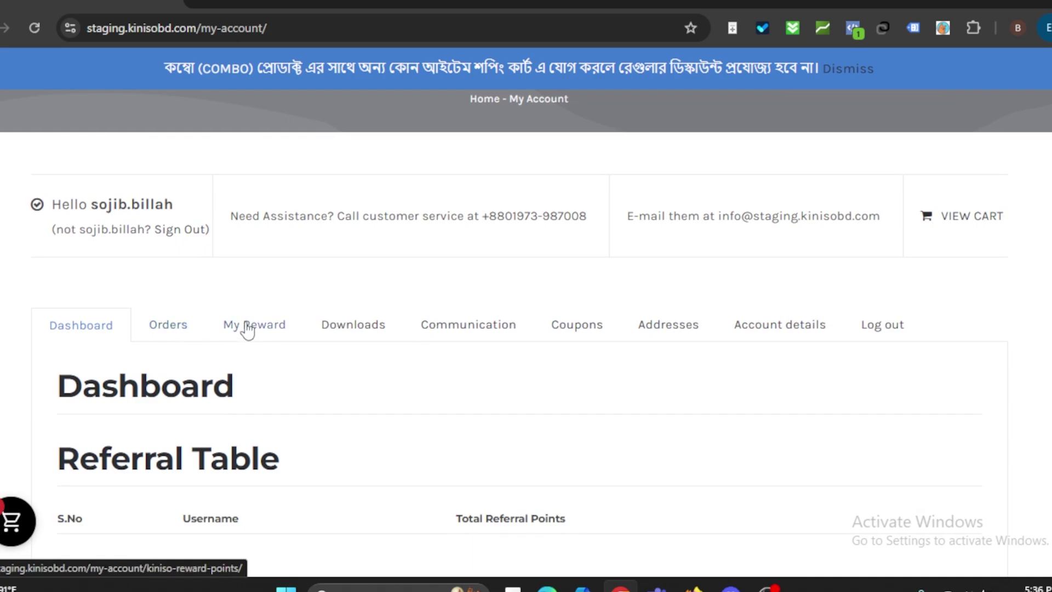
click(248, 328)
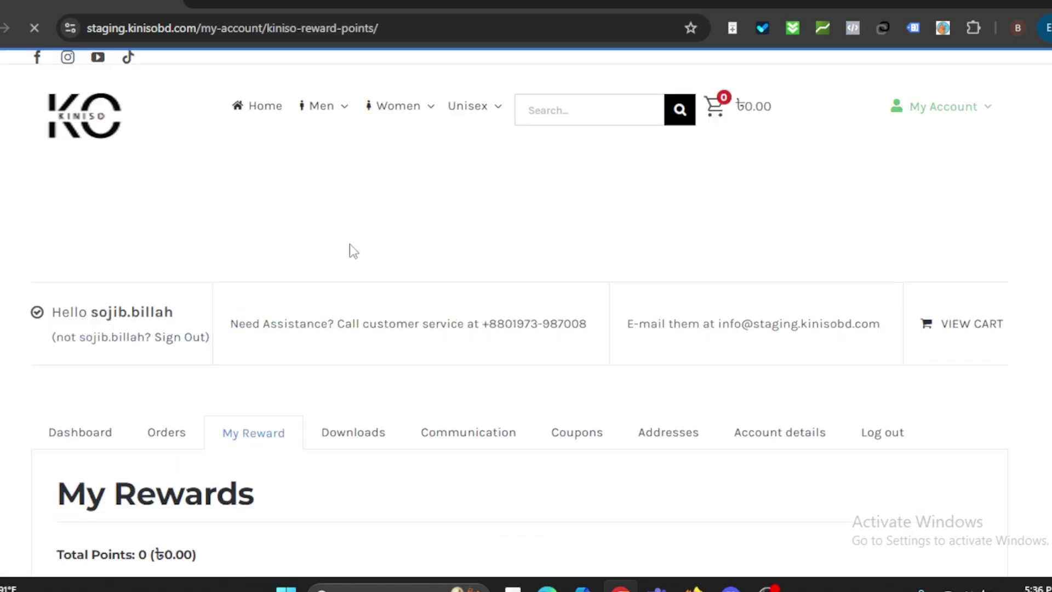
scroll(366, 232, down, 3)
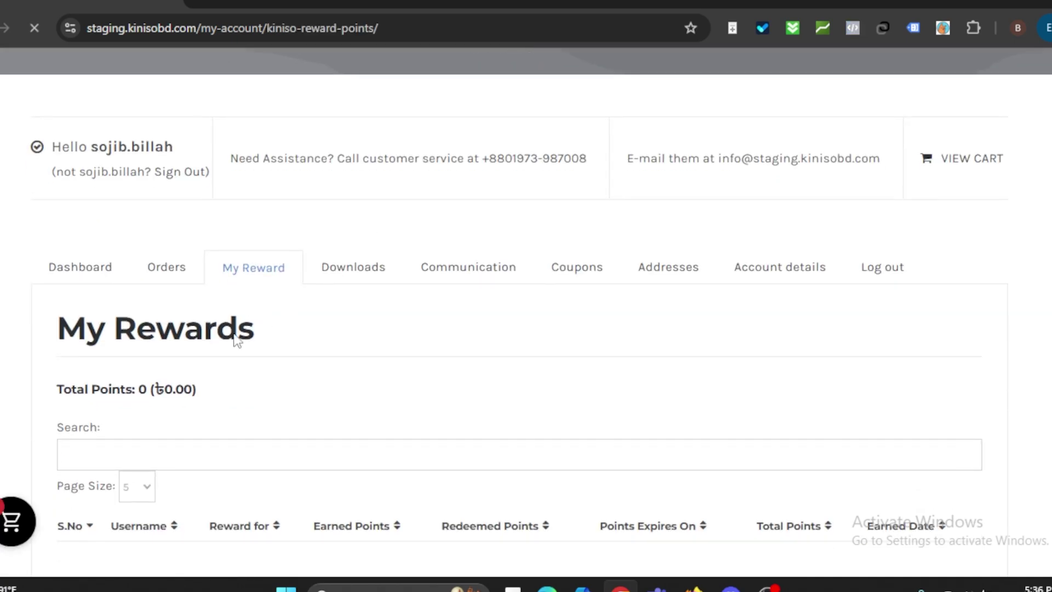
drag(209, 390, 59, 396)
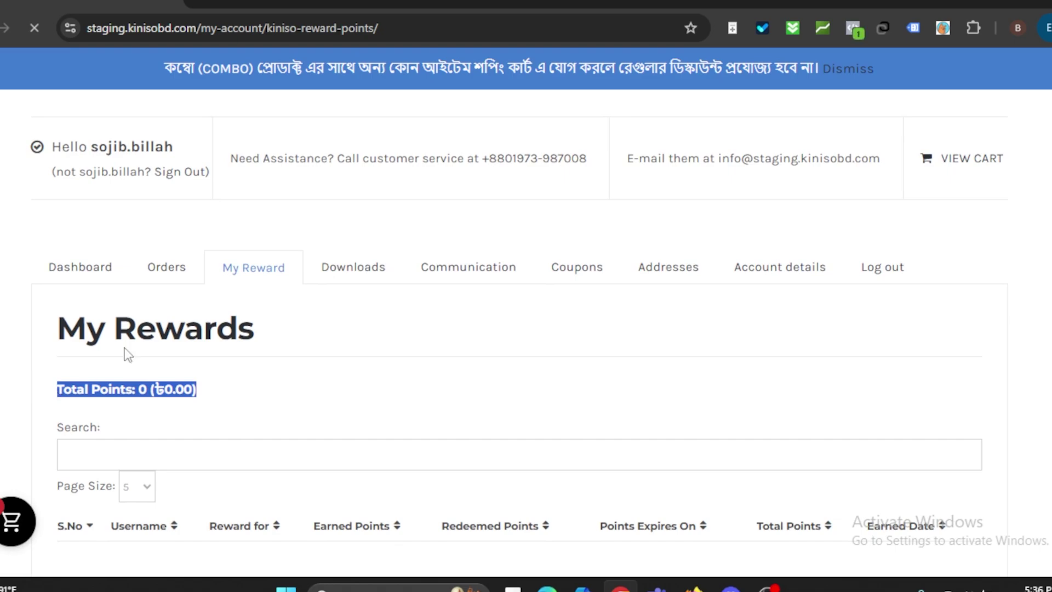
Step: Review the referring account's 700.00-point (৳140.00) total and its four reward history rows in Edge
mouse_move(547, 586)
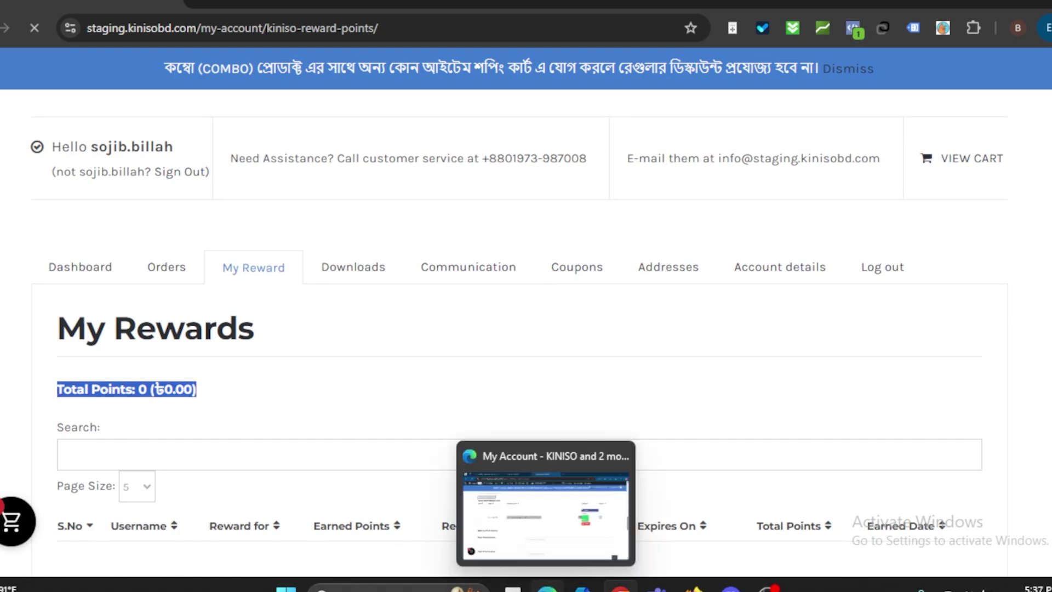
click(551, 535)
scroll(418, 420, down, 1)
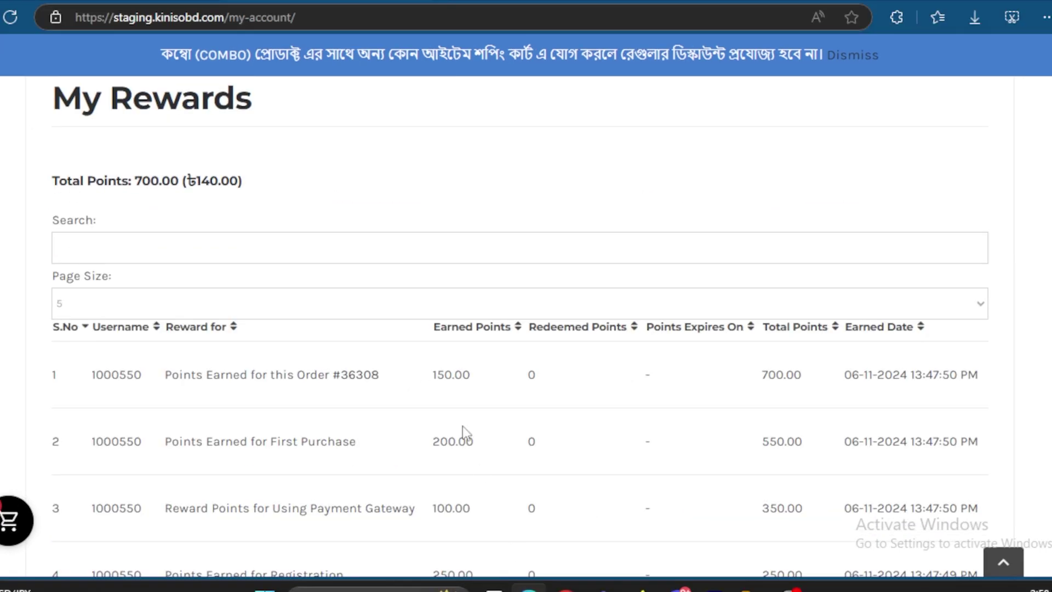
scroll(462, 426, up, 1)
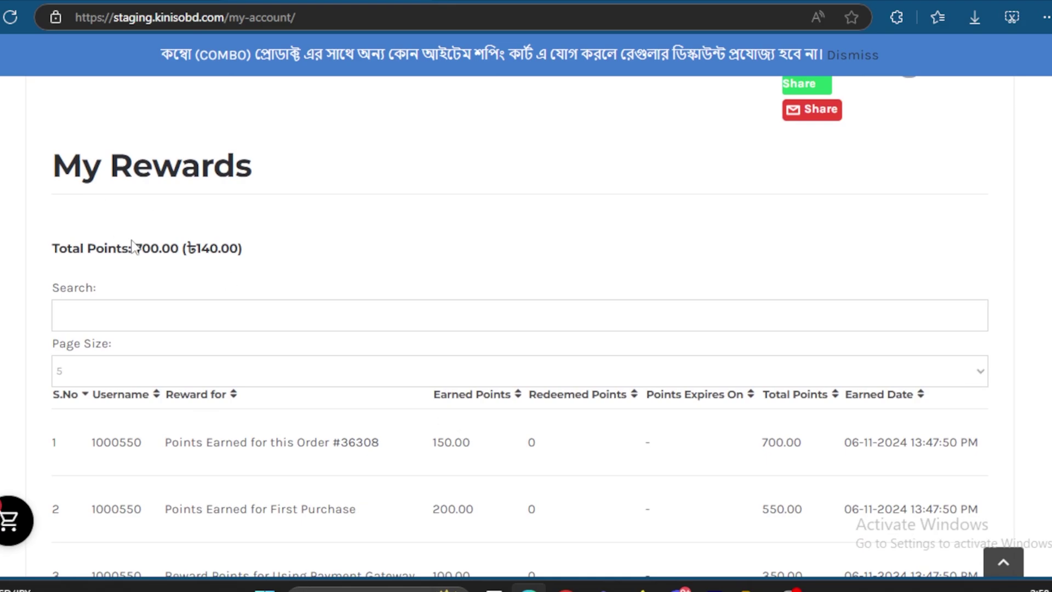
drag(130, 248, 282, 274)
click(282, 274)
scroll(274, 307, down, 3)
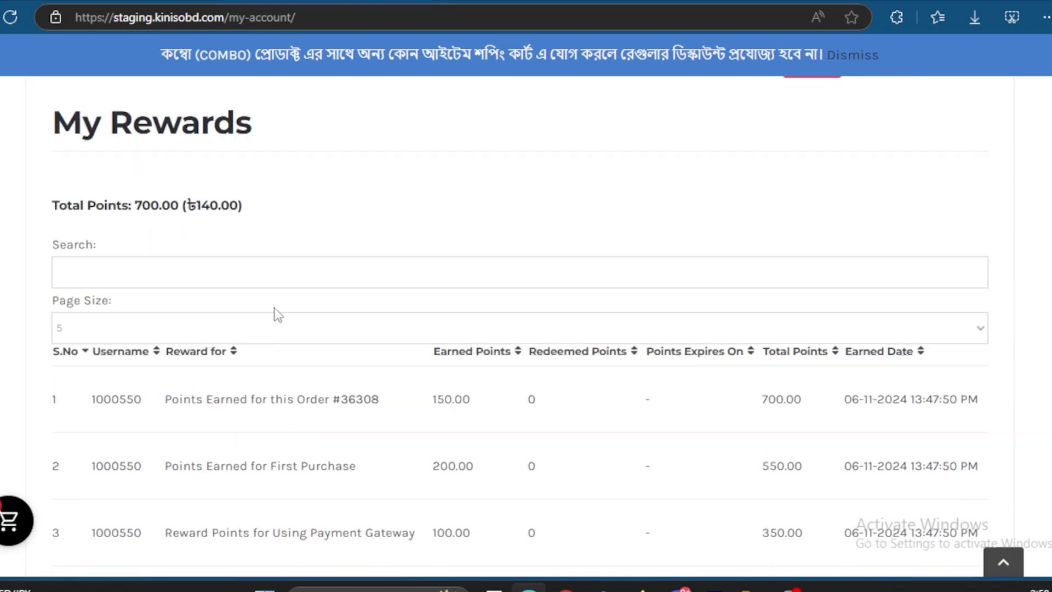
drag(518, 485, 70, 278)
click(68, 284)
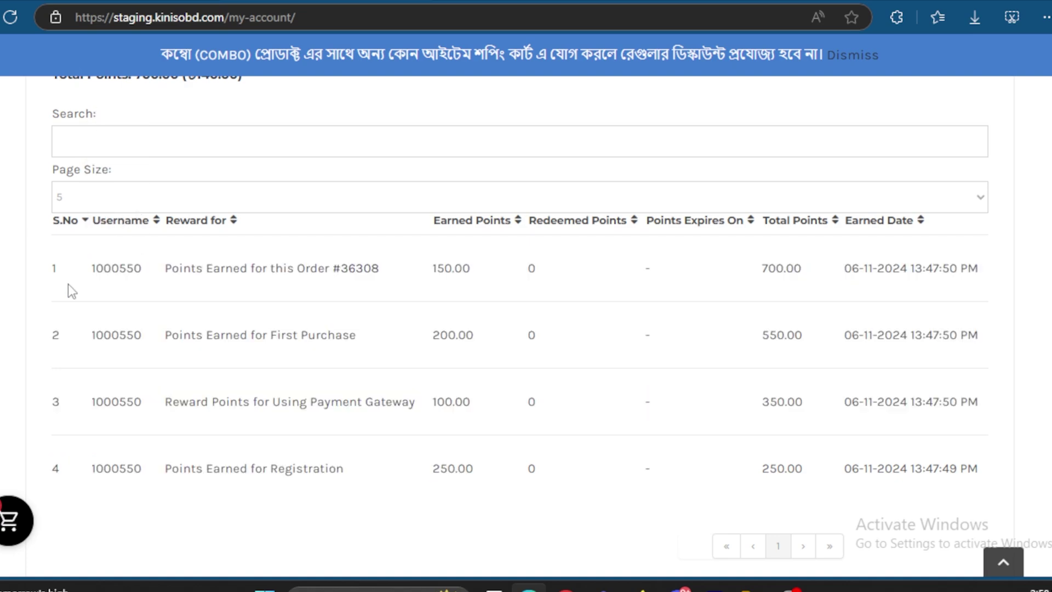
scroll(68, 284, up, 2)
drag(132, 188, 259, 195)
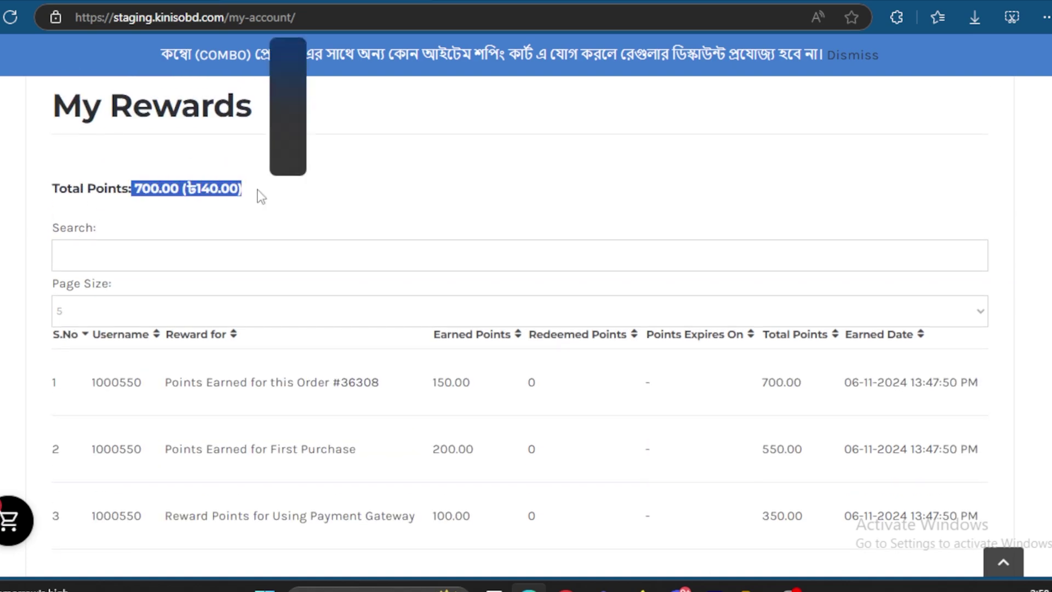
click(359, 212)
scroll(510, 397, down, 2)
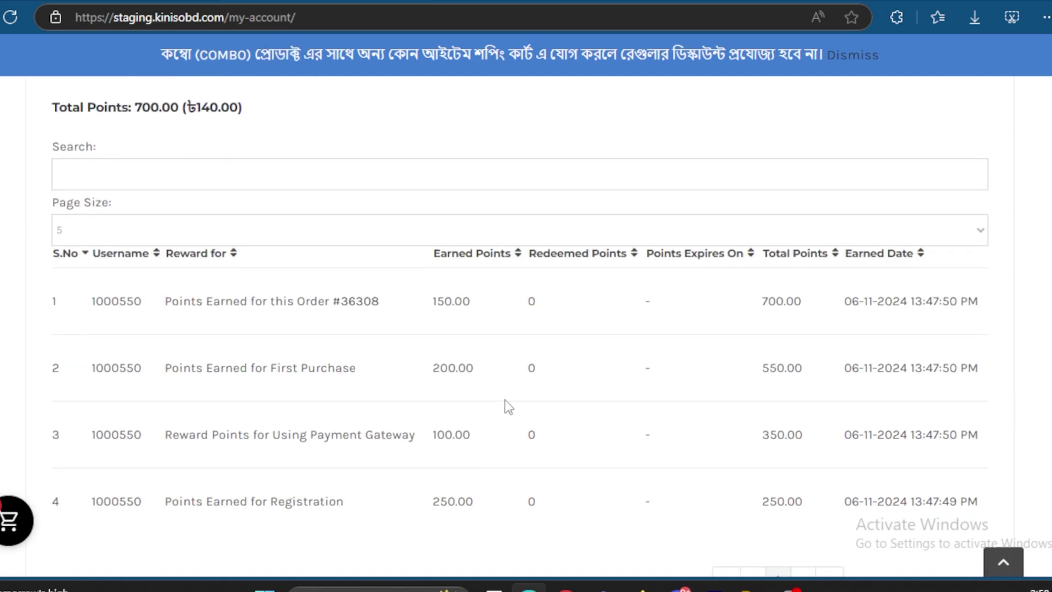
Step: Switch to the referred customer's Chrome window and open My Reward, showing 0 points (৳0.00)
click(658, 585)
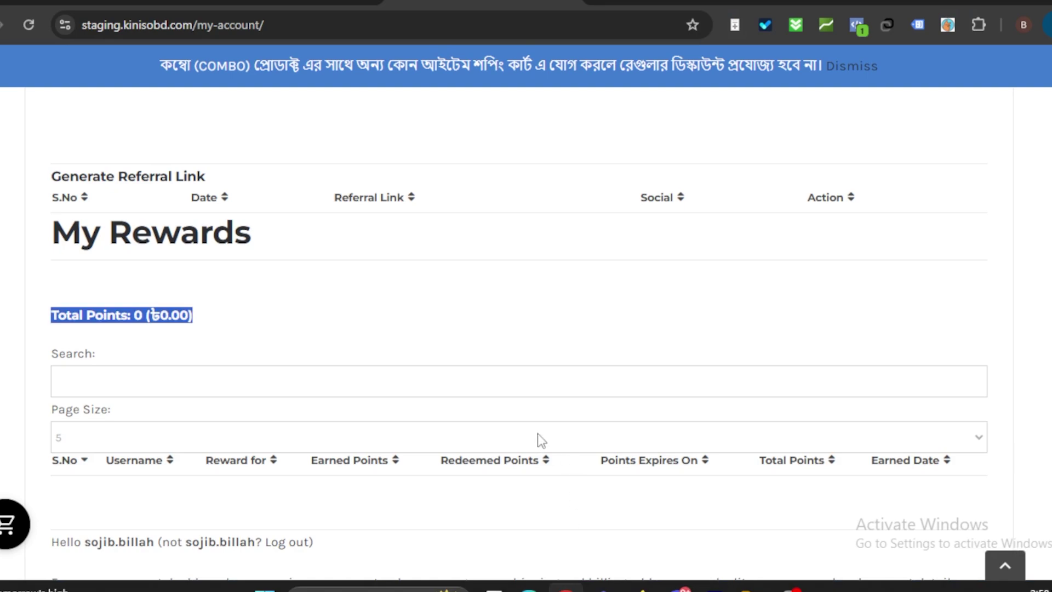
scroll(538, 439, down, 2)
scroll(488, 417, down, 2)
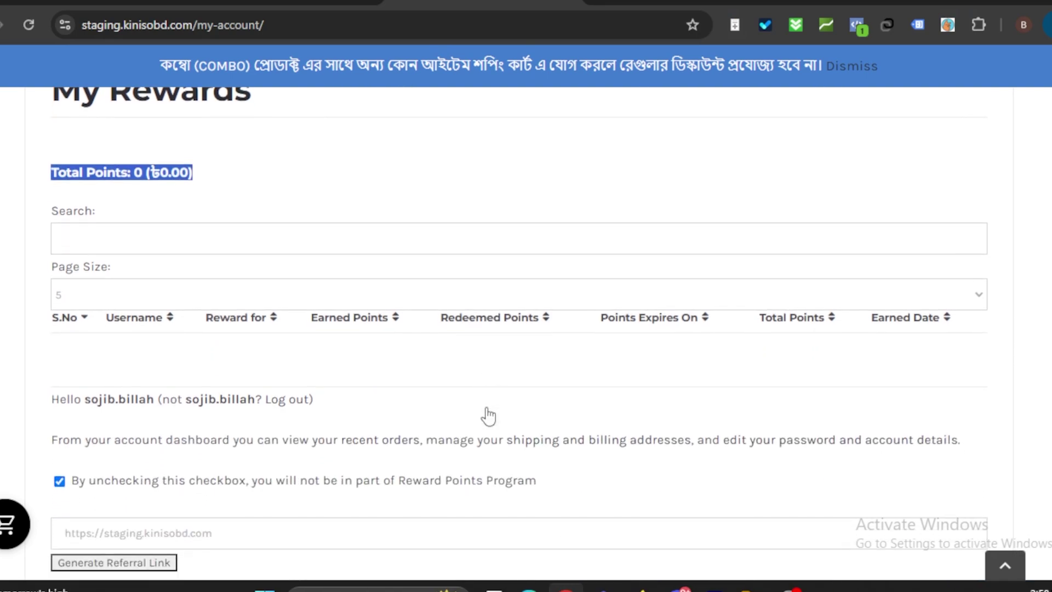
scroll(488, 417, up, 3)
scroll(489, 417, up, 5)
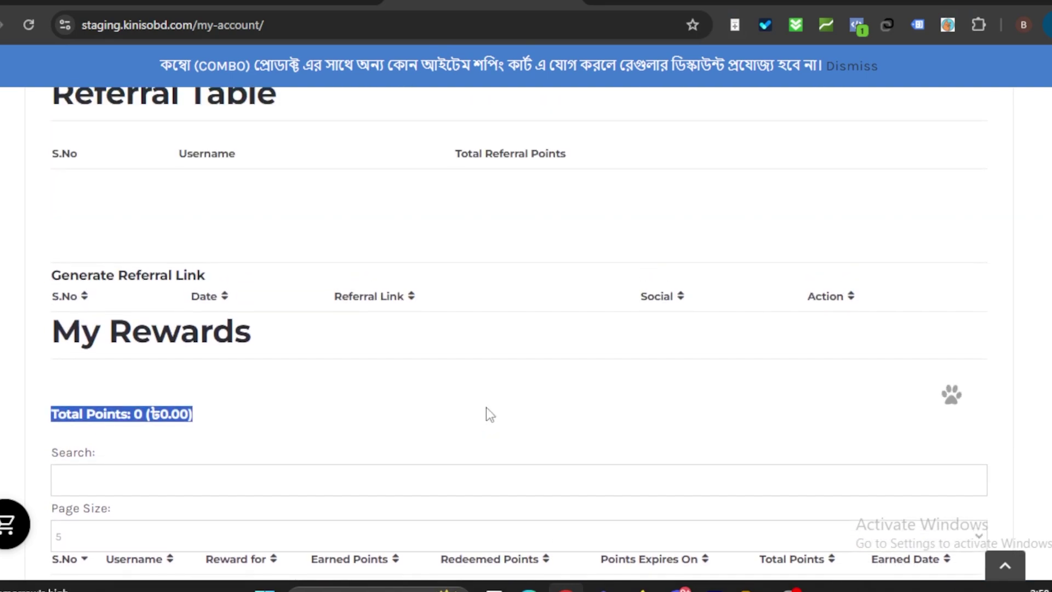
scroll(541, 411, up, 3)
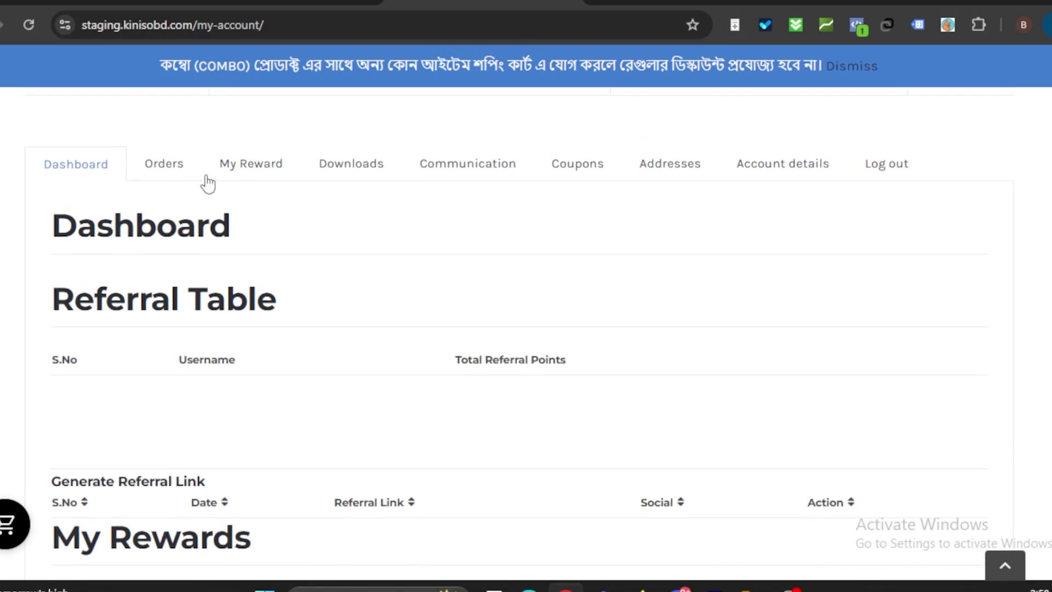
click(249, 163)
click(327, 385)
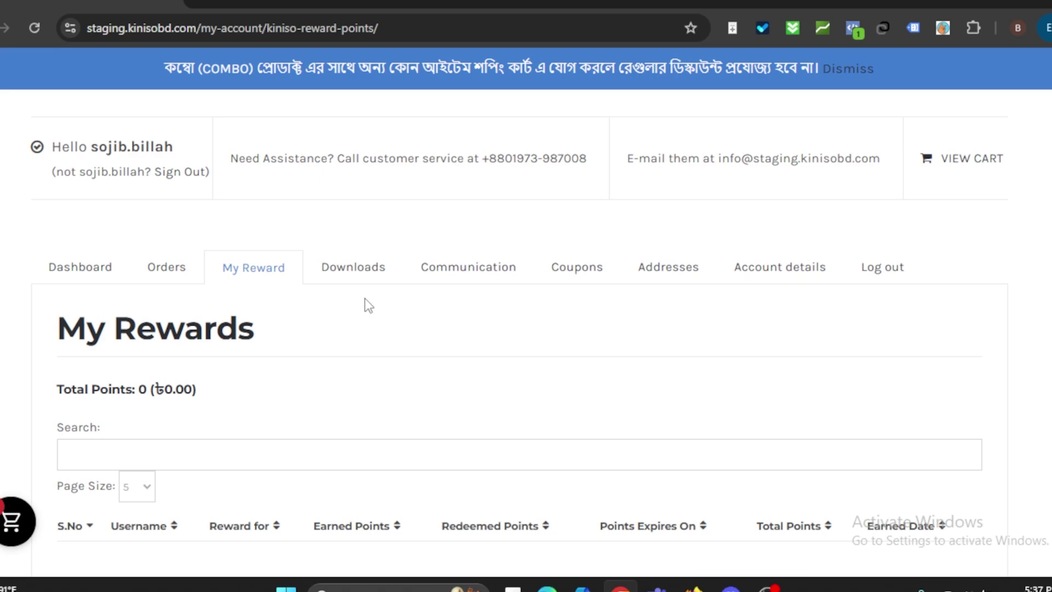
Step: Check the referred customer's empty Orders tab, then go to the shop via Browse products
click(171, 274)
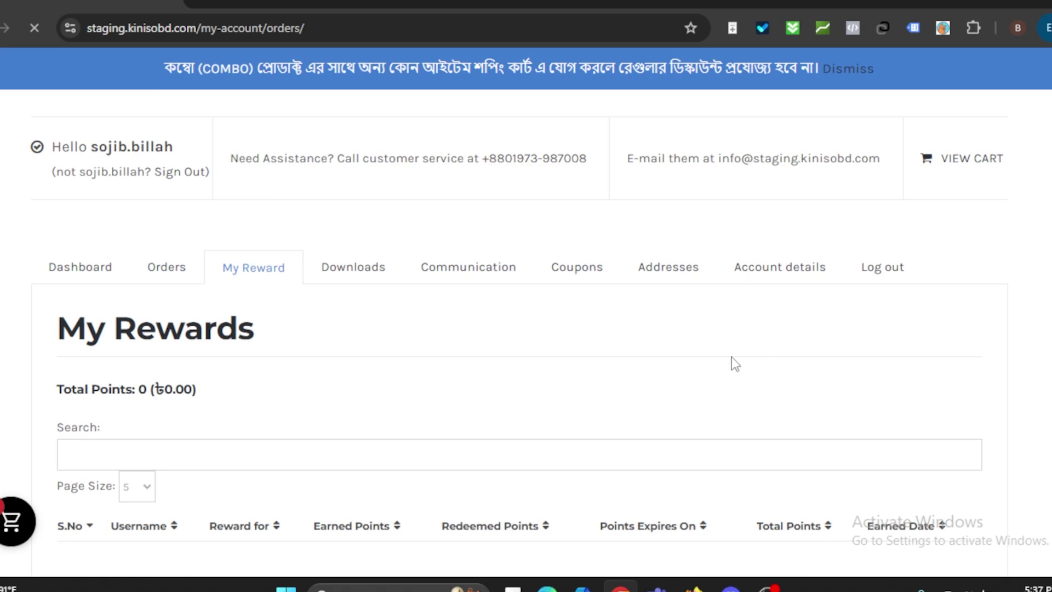
scroll(682, 359, down, 3)
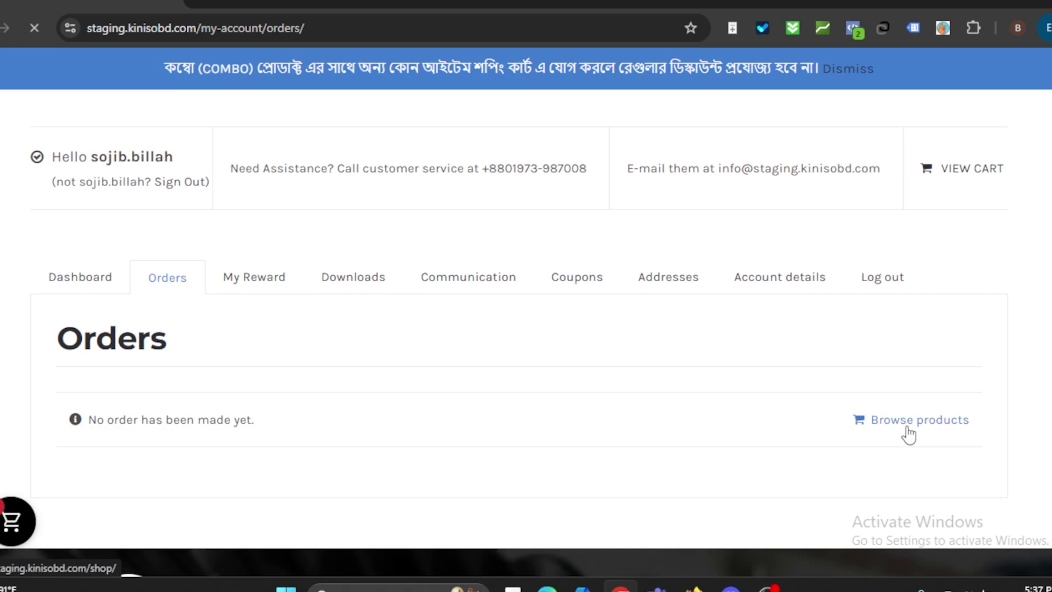
click(910, 435)
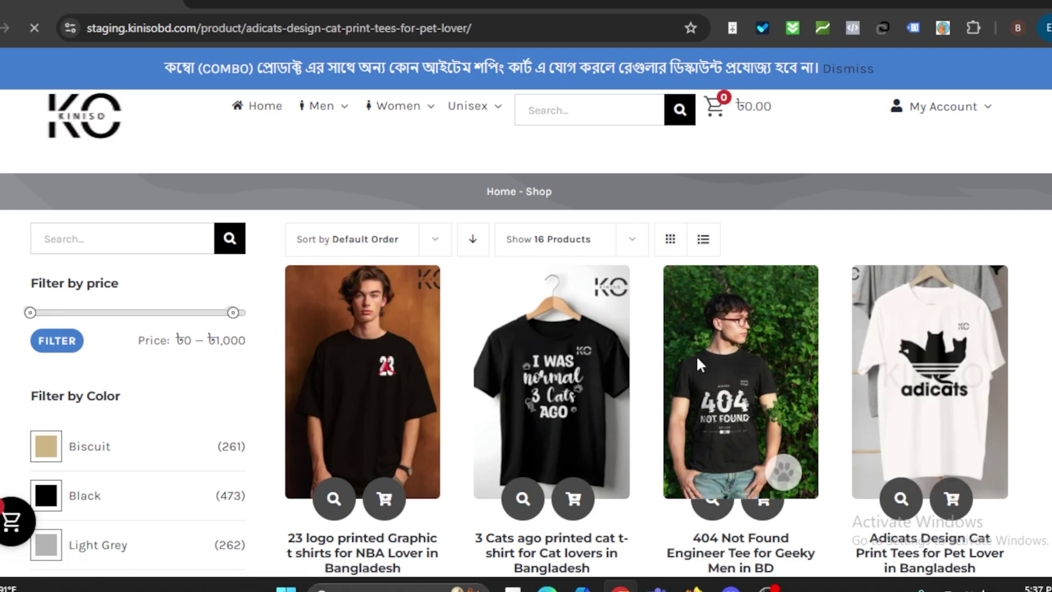
Step: Scroll through the Adicats tee page and cart: Pastel Green, size M ×1, subtotal ৳499.00
scroll(697, 358, down, 2)
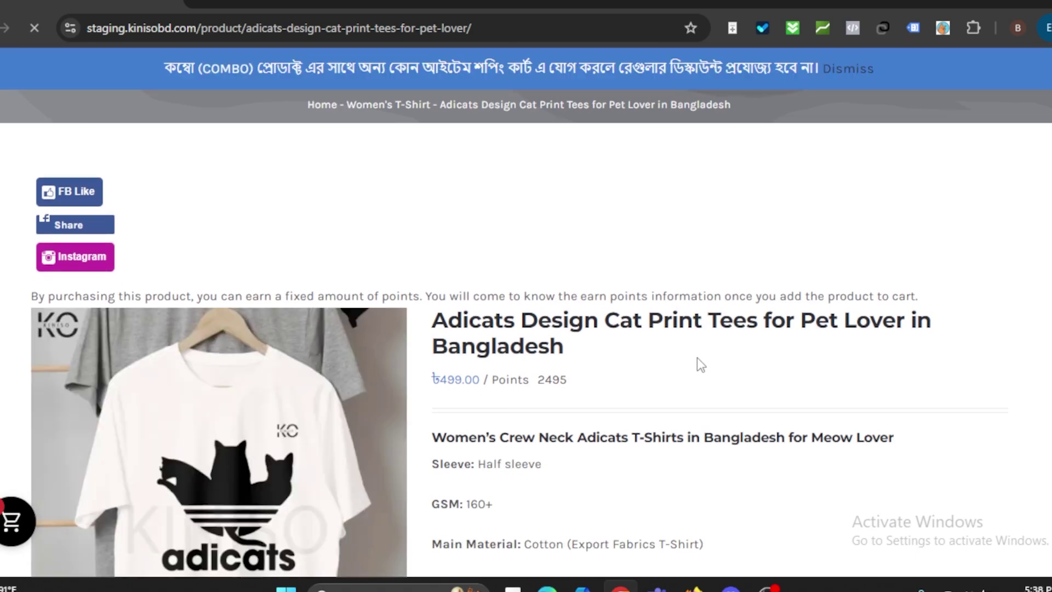
scroll(697, 357, down, 3)
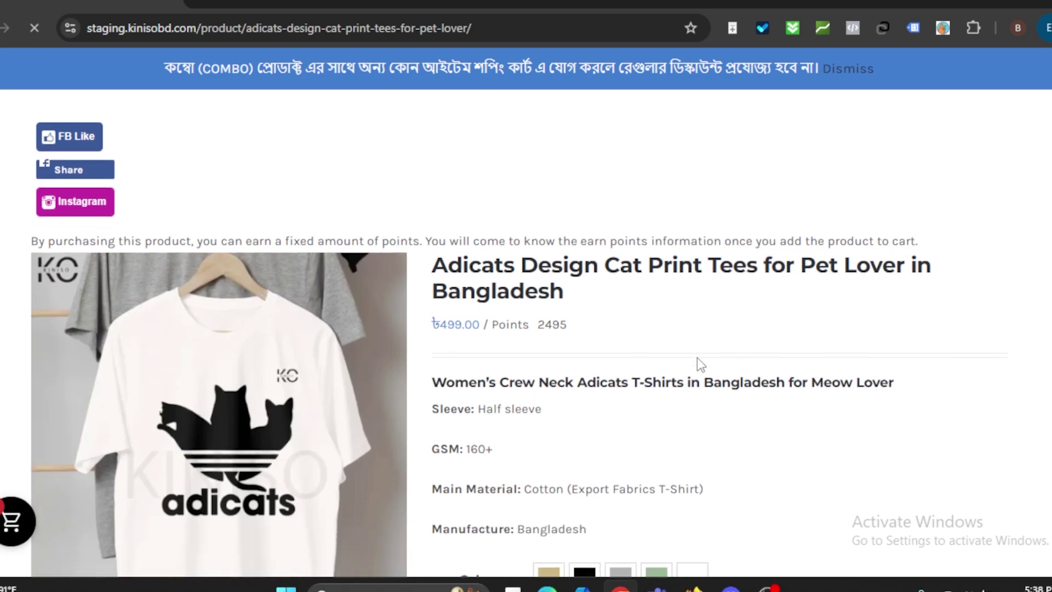
scroll(697, 357, down, 2)
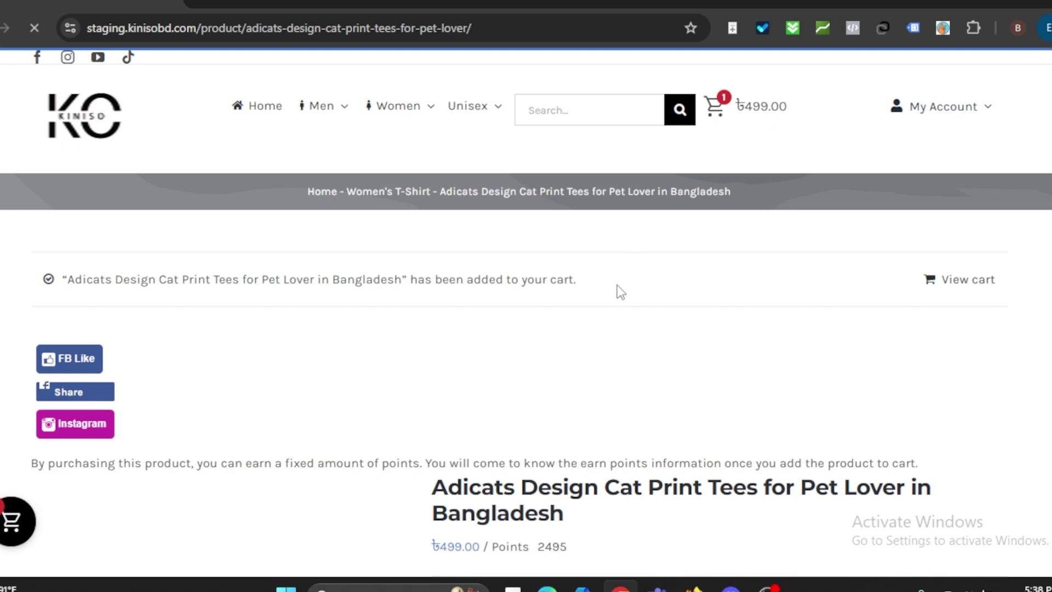
scroll(617, 285, down, 3)
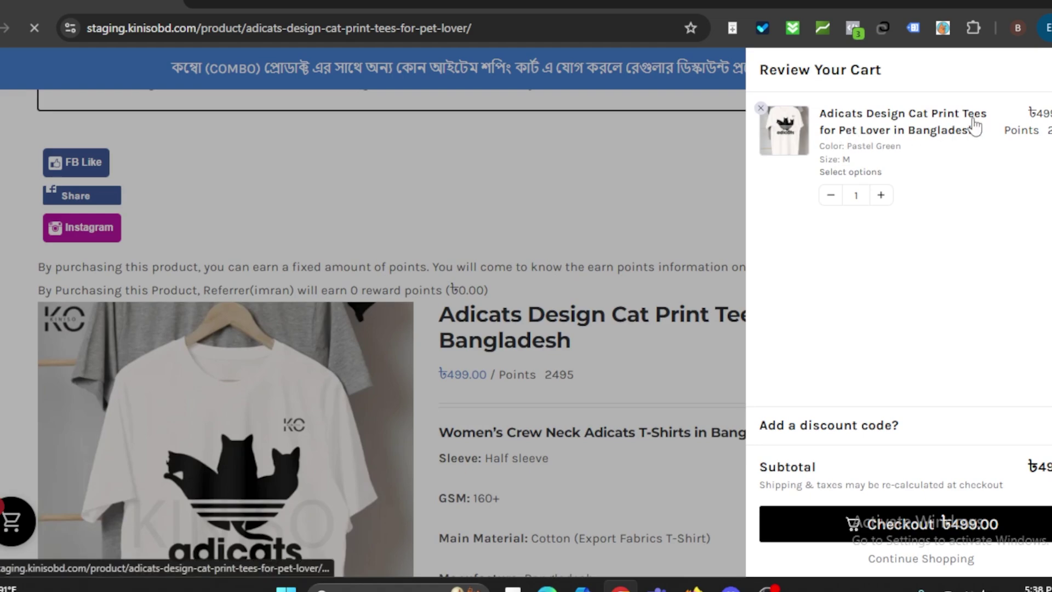
Step: Proceed to checkout and highlight the 150, 200, 250-referrer and 50 reward-point notices
click(823, 526)
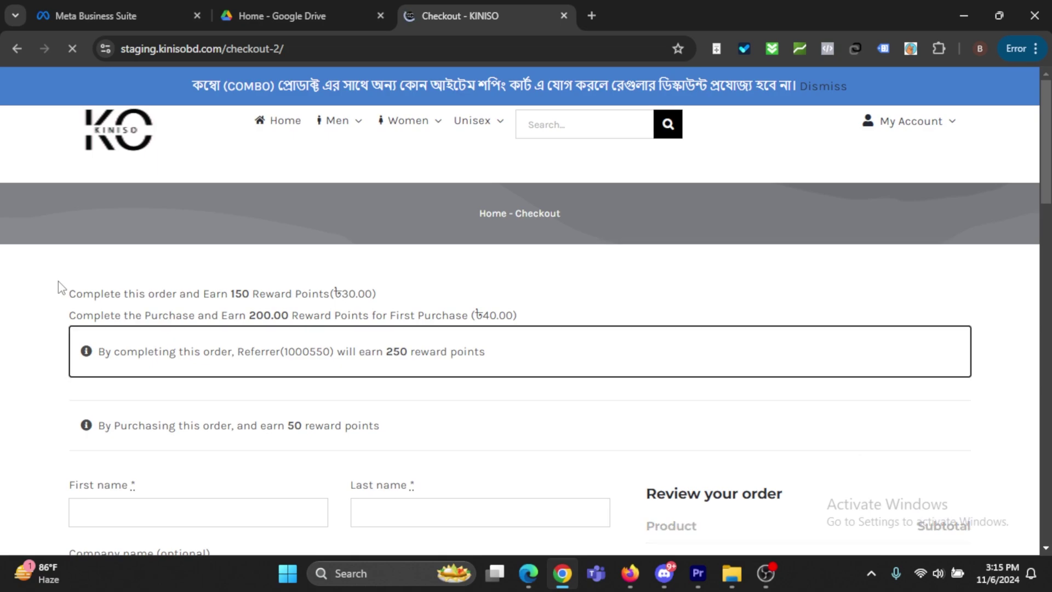
mouse_move(60, 283)
mouse_down()
mouse_move(111, 301)
mouse_move(203, 294)
mouse_move(400, 306)
mouse_move(493, 322)
mouse_move(512, 355)
mouse_move(485, 381)
mouse_move(377, 326)
mouse_move(58, 285)
mouse_up()
click(520, 366)
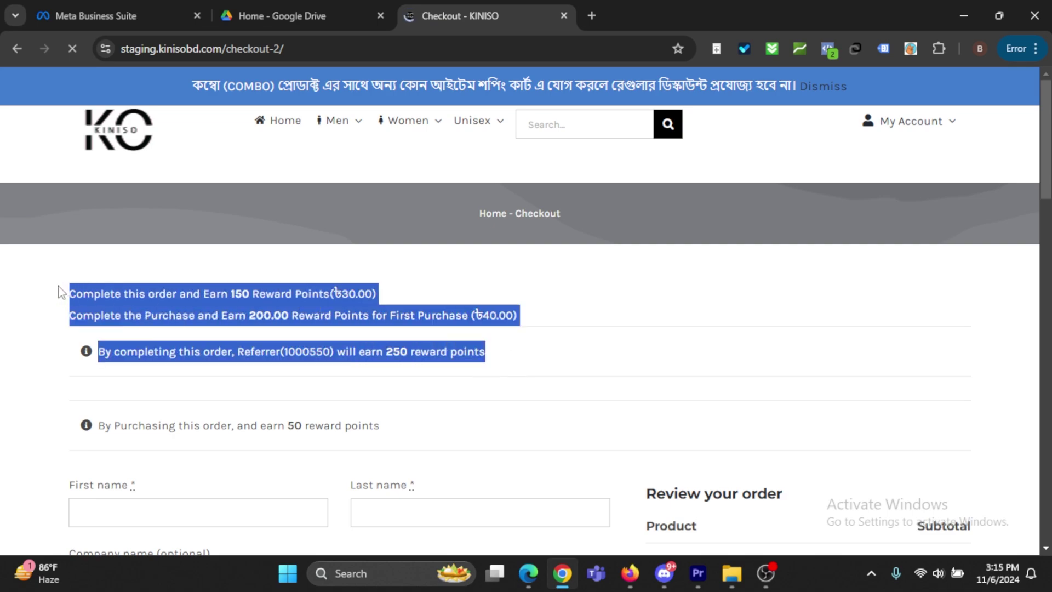
drag(395, 427, 94, 433)
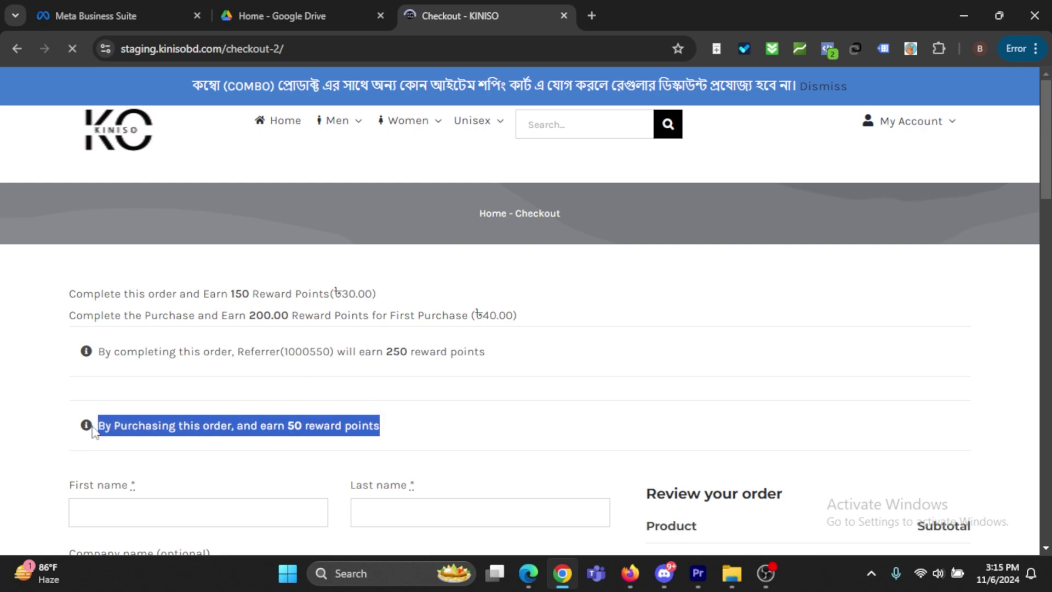
drag(380, 428, 43, 268)
click(458, 411)
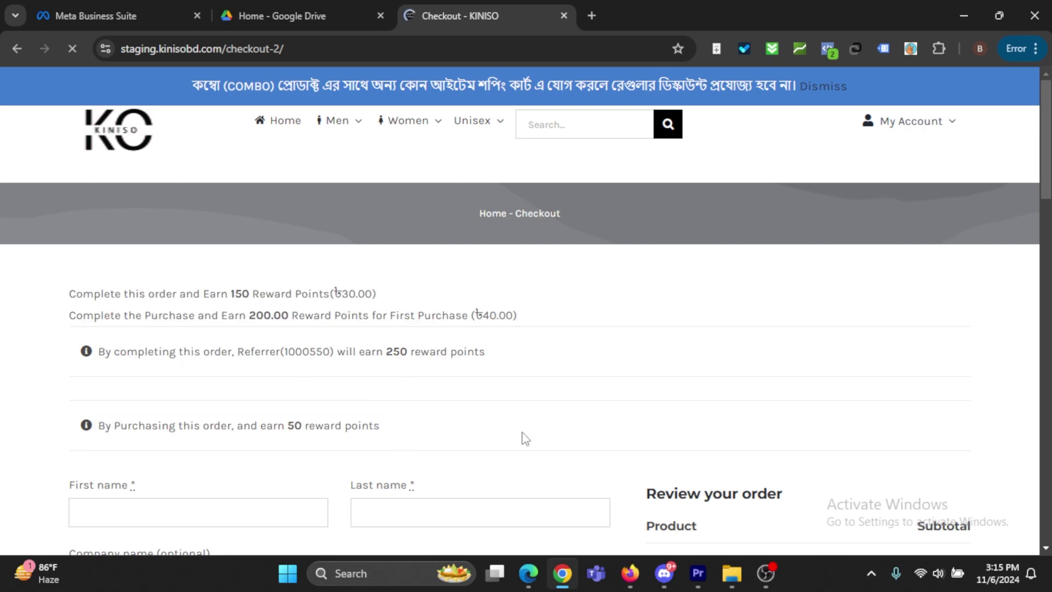
scroll(536, 430, down, 3)
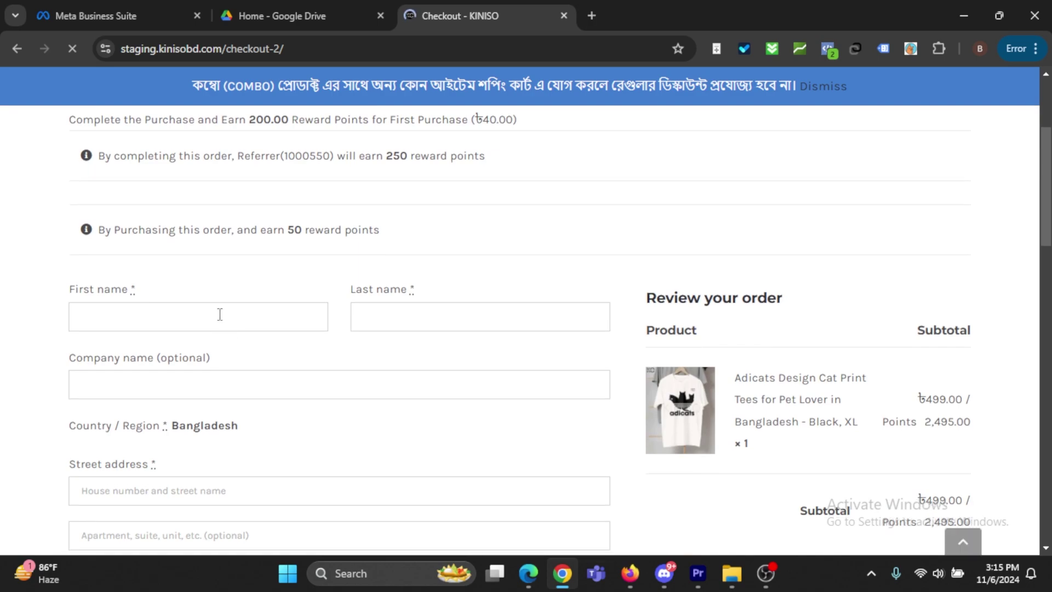
Step: Fill the billing first name, last name, street address, town and phone from saved suggestions
click(220, 314)
click(207, 356)
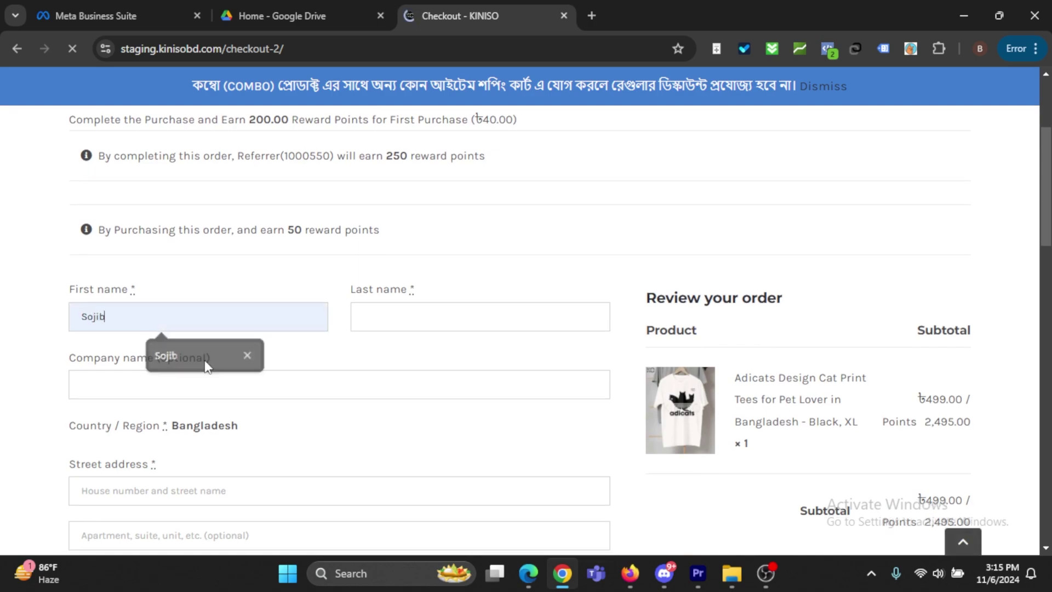
click(467, 316)
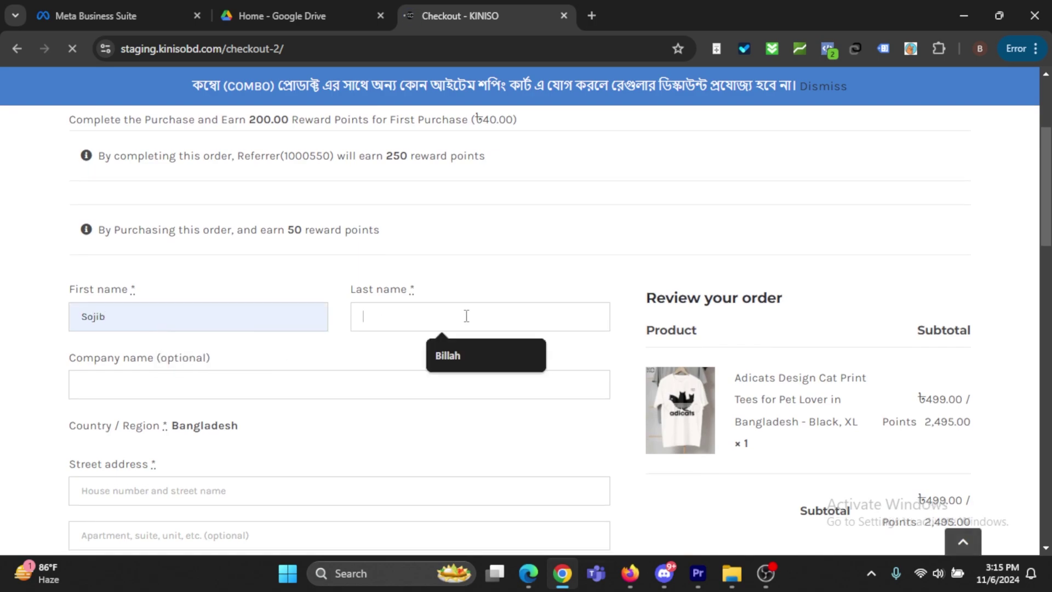
click(453, 362)
scroll(294, 371, down, 3)
click(201, 338)
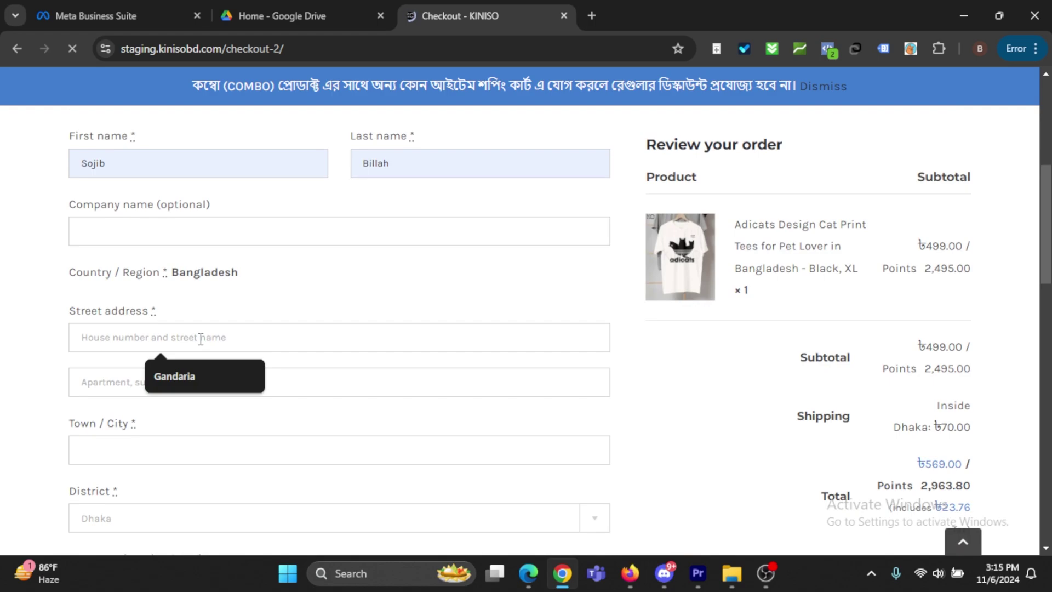
click(213, 373)
scroll(164, 339, down, 2)
click(158, 326)
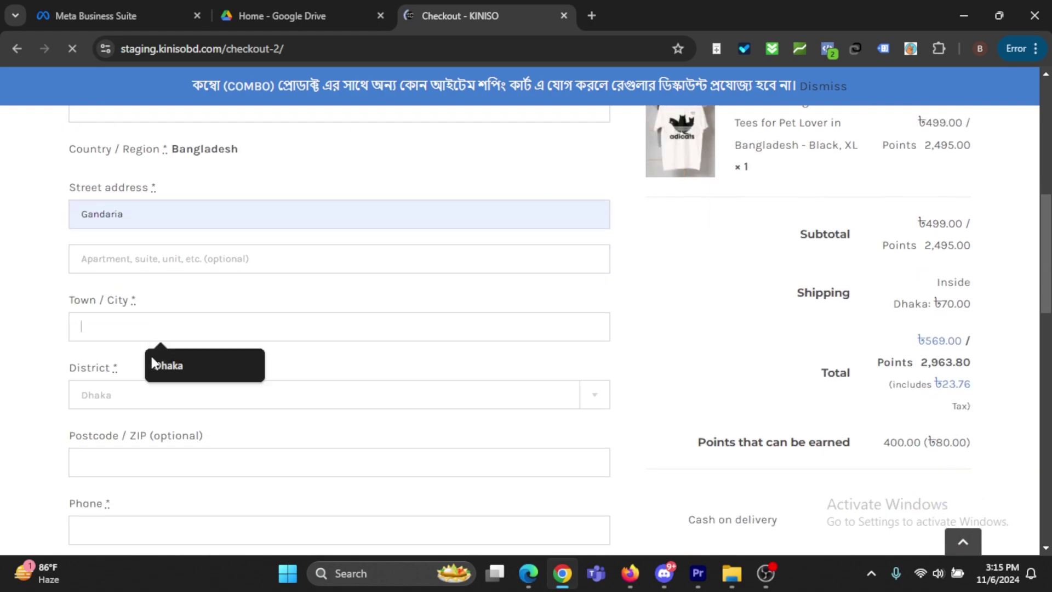
click(153, 363)
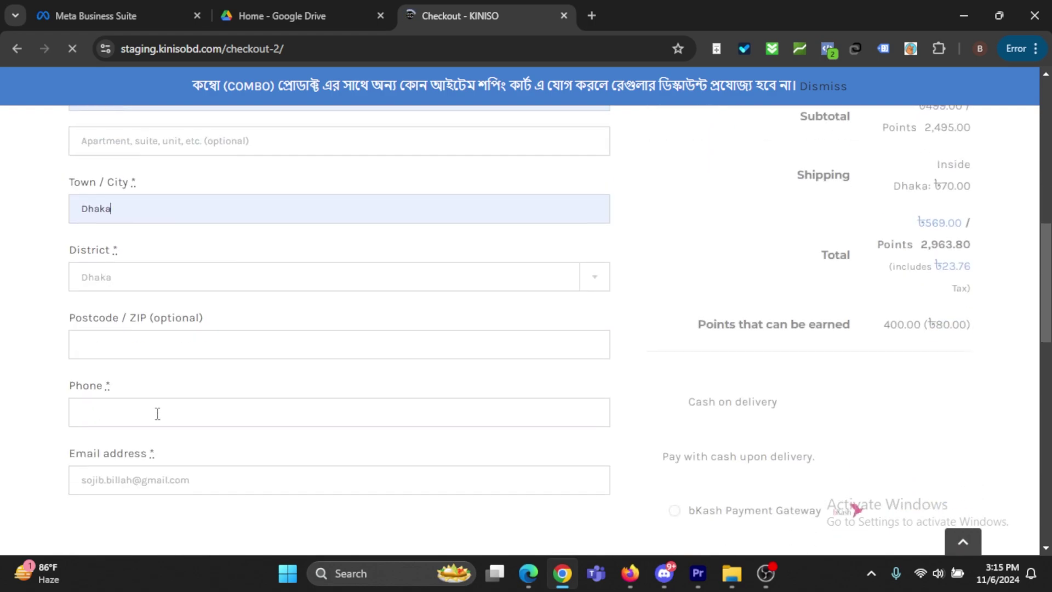
click(157, 412)
click(200, 459)
Step: Place the ৳569.00 cash-on-delivery order
scroll(677, 453, down, 2)
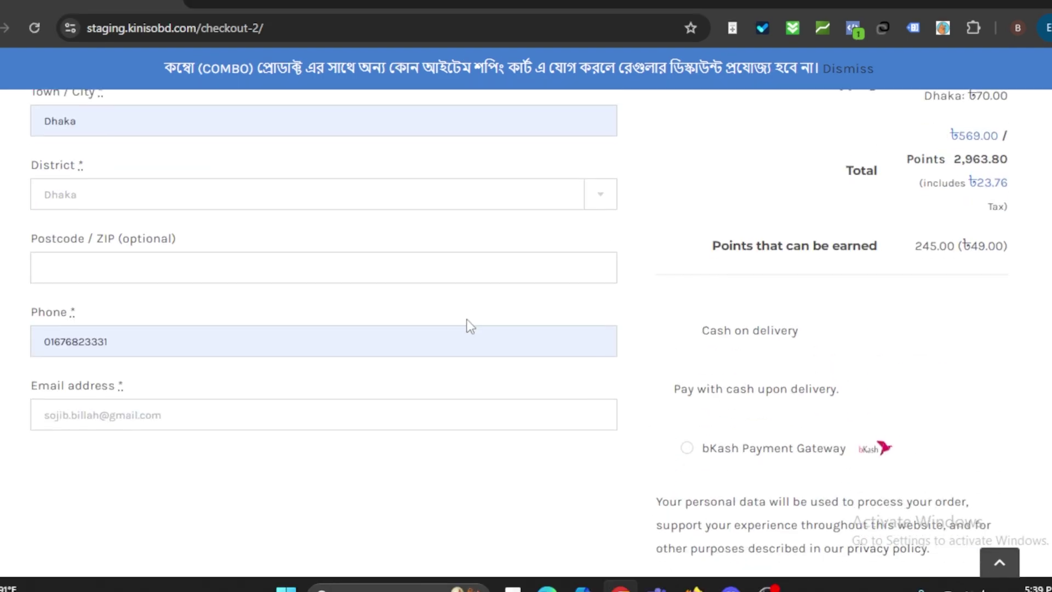
scroll(467, 324, down, 1)
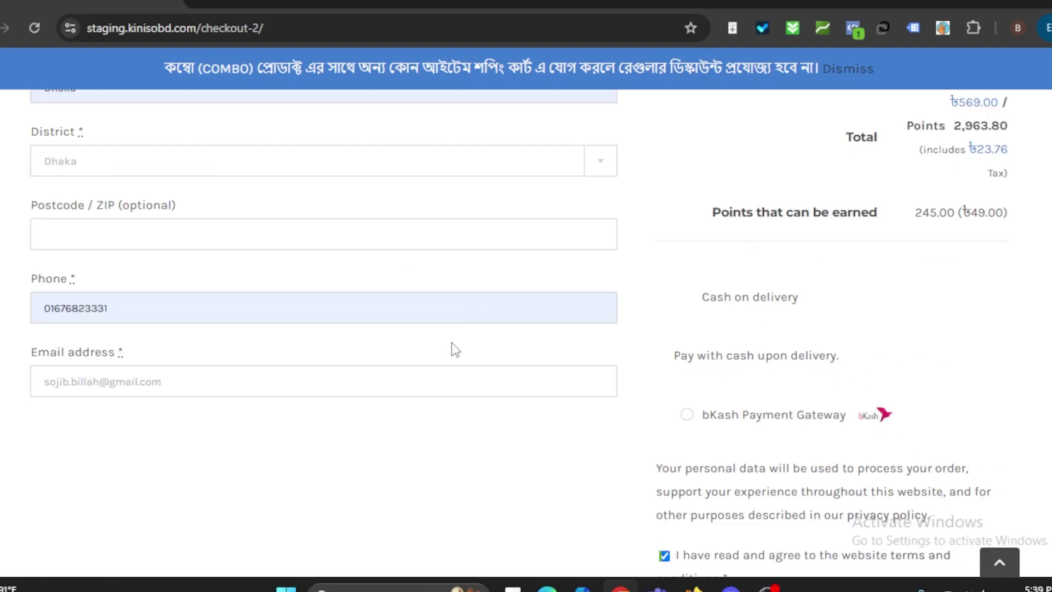
scroll(603, 340, down, 3)
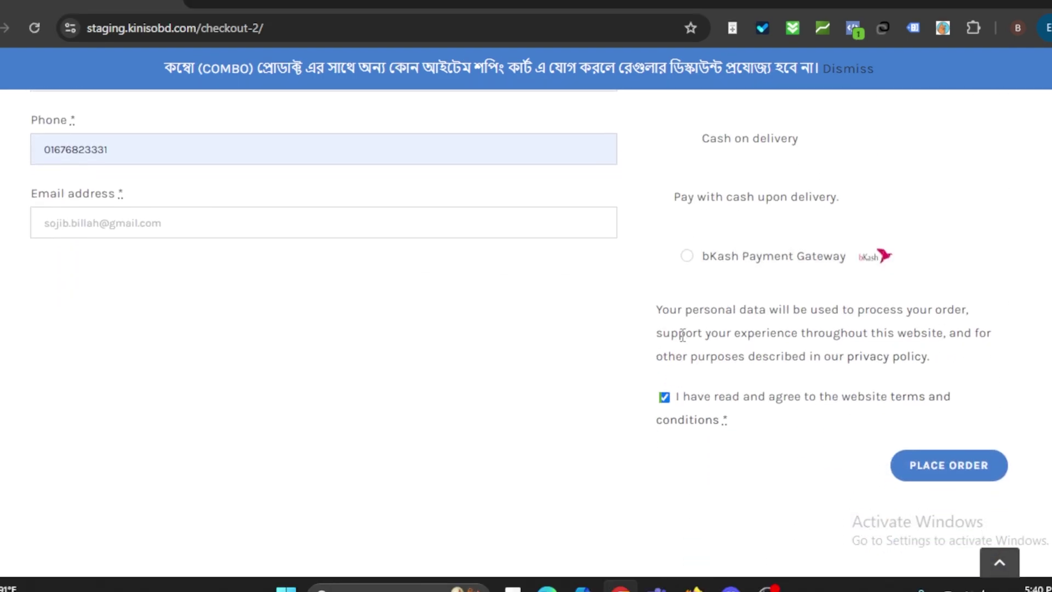
scroll(674, 337, down, 1)
scroll(845, 287, up, 1)
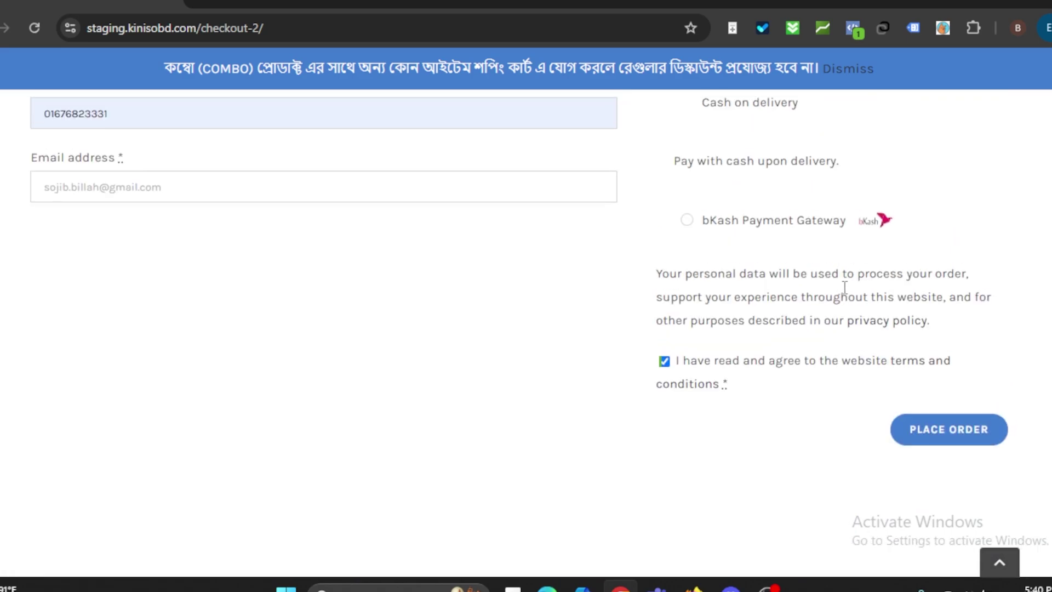
click(943, 433)
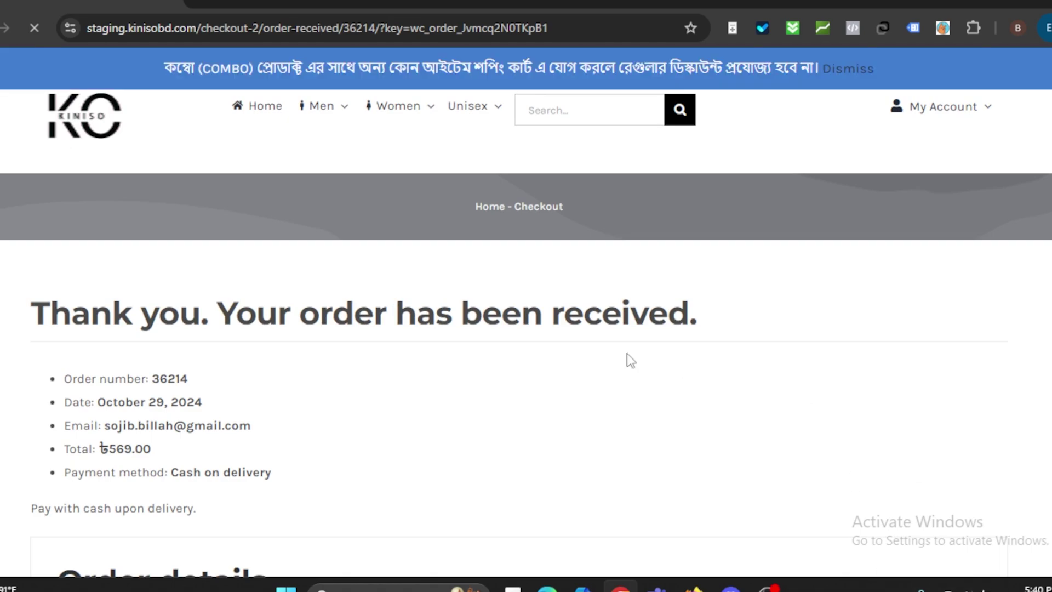
Step: Open My Reward from the My Account menu and check the Total Points of 0
scroll(543, 377, down, 1)
scroll(541, 377, down, 1)
scroll(493, 364, up, 2)
mouse_move(938, 110)
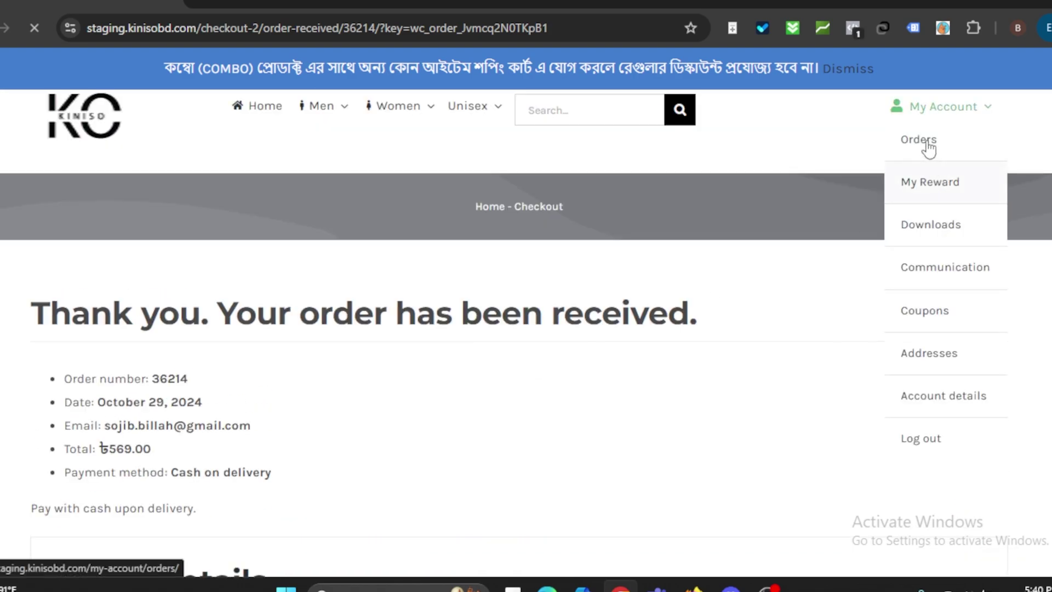
click(911, 190)
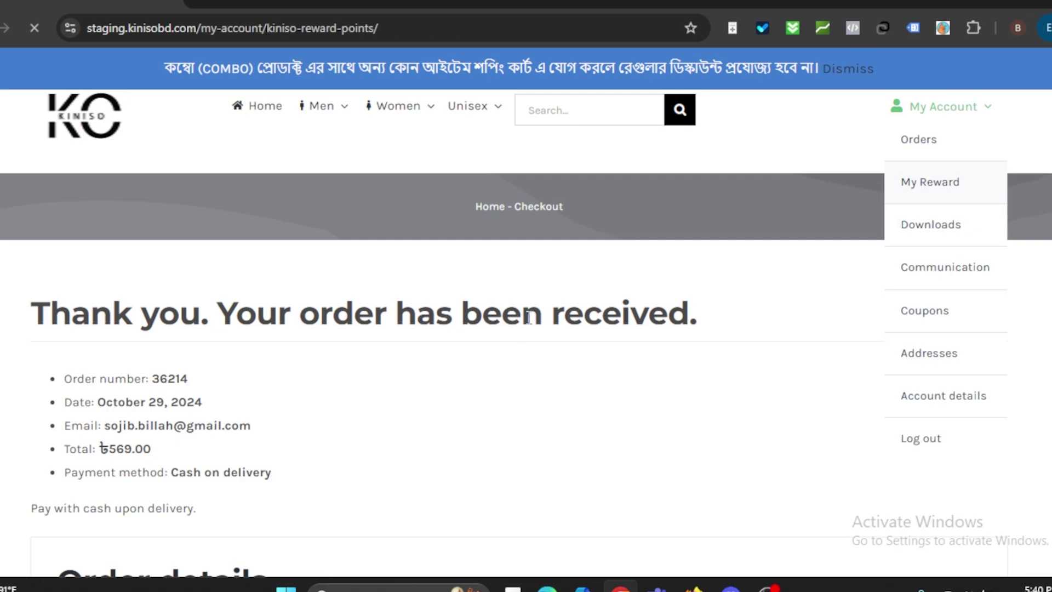
scroll(400, 278, down, 2)
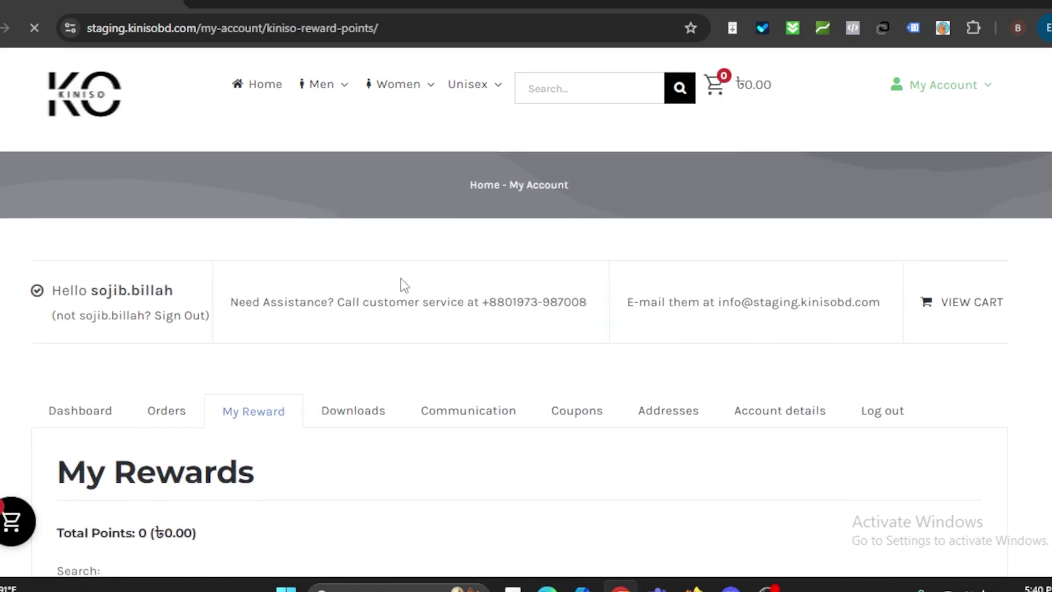
scroll(400, 278, down, 2)
scroll(400, 278, up, 3)
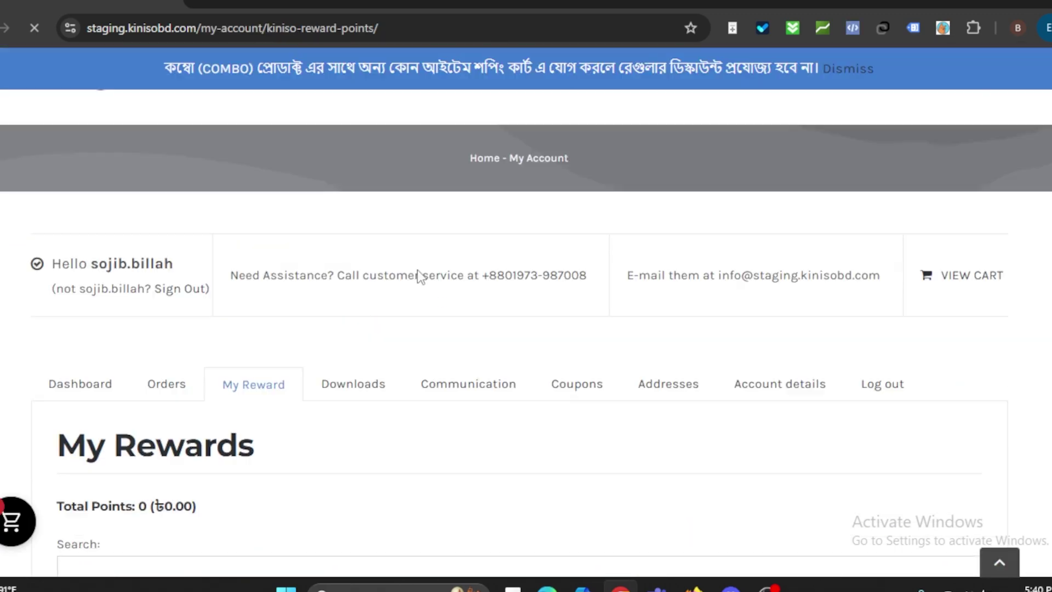
scroll(350, 305, down, 2)
mouse_move(200, 389)
mouse_down()
mouse_move(54, 394)
mouse_move(213, 390)
mouse_up()
click(253, 393)
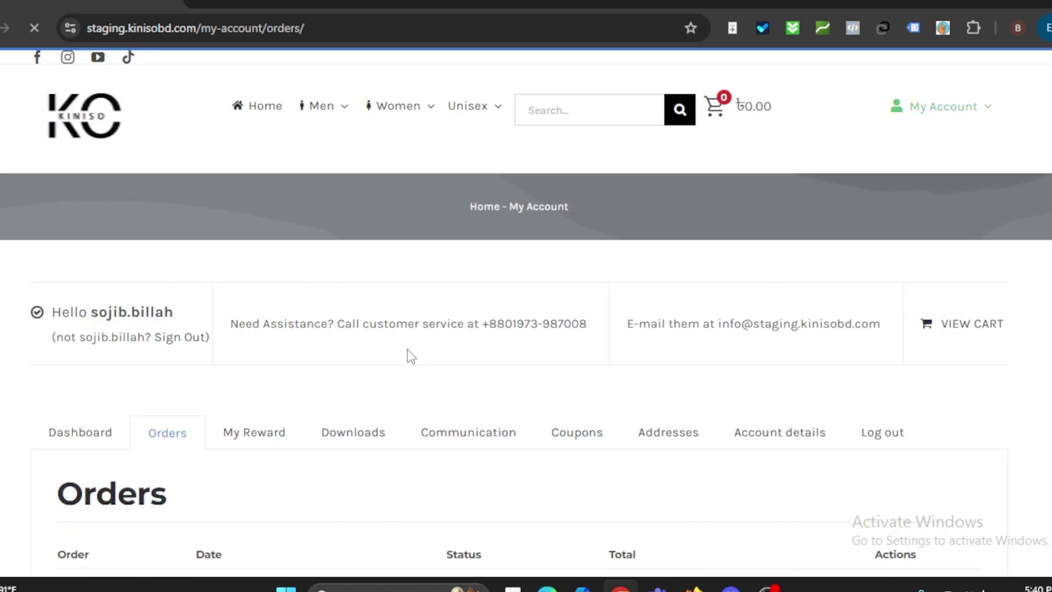
Step: Highlight the new ৳569.00 order's Processing status in the orders list
scroll(437, 395, down, 3)
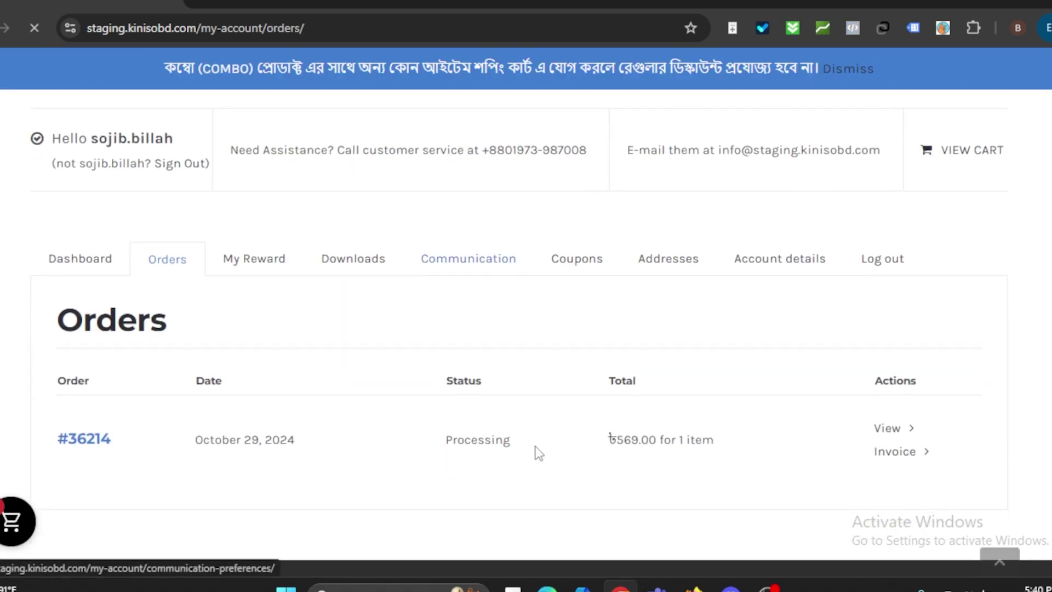
drag(516, 446, 471, 442)
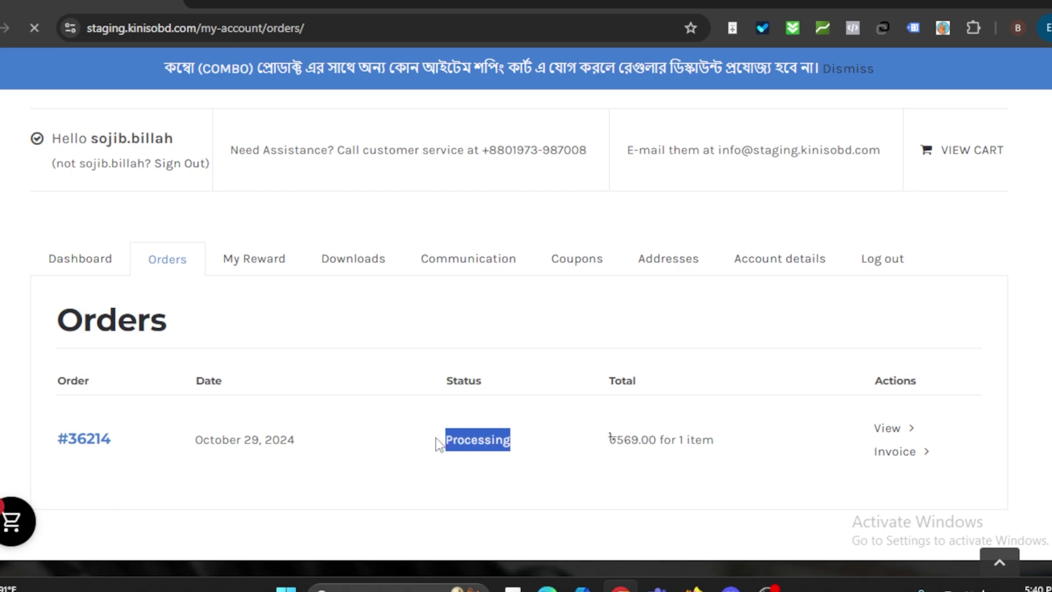
click(522, 418)
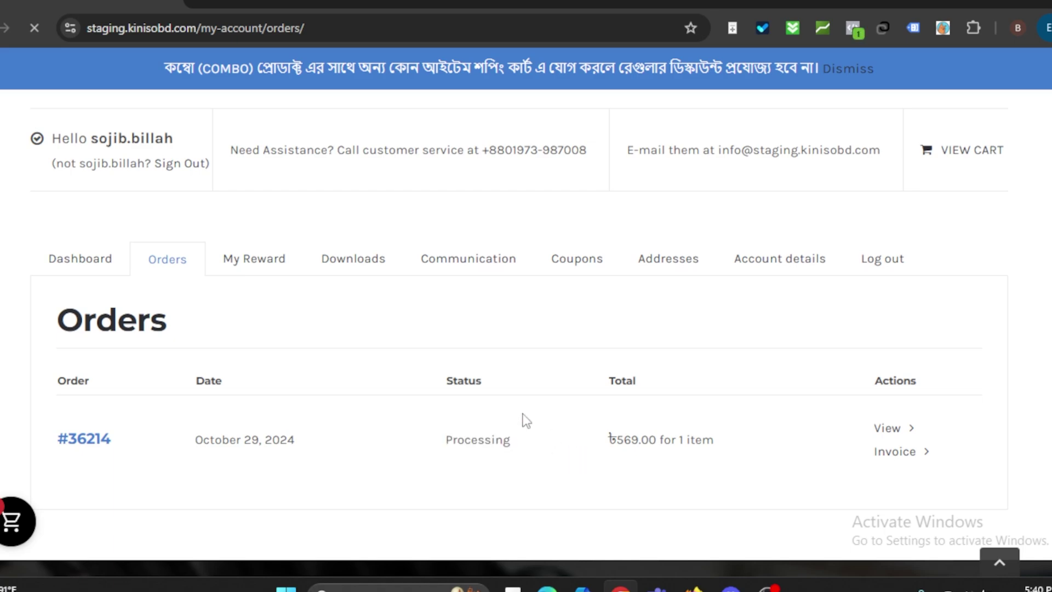
Step: View the other account's 230-point reward history in the Edge window
click(545, 588)
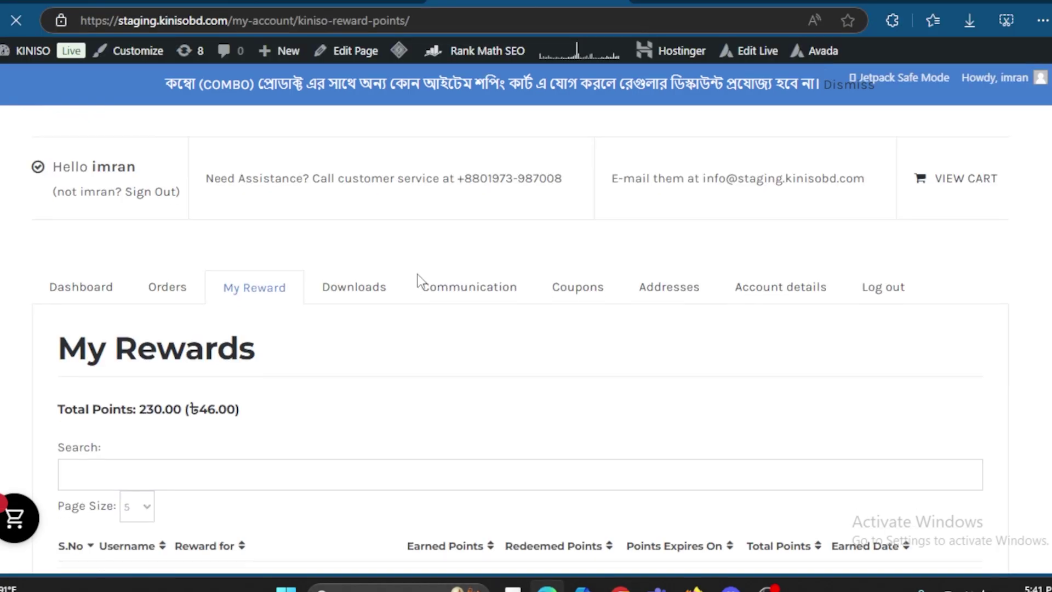
scroll(419, 280, down, 3)
scroll(419, 281, down, 1)
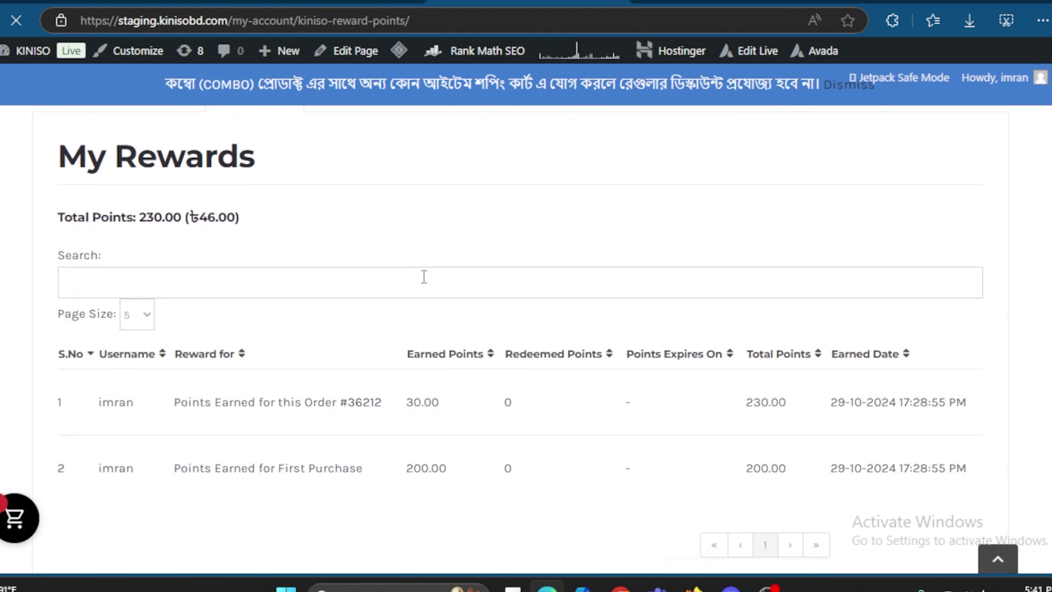
scroll(466, 362, up, 1)
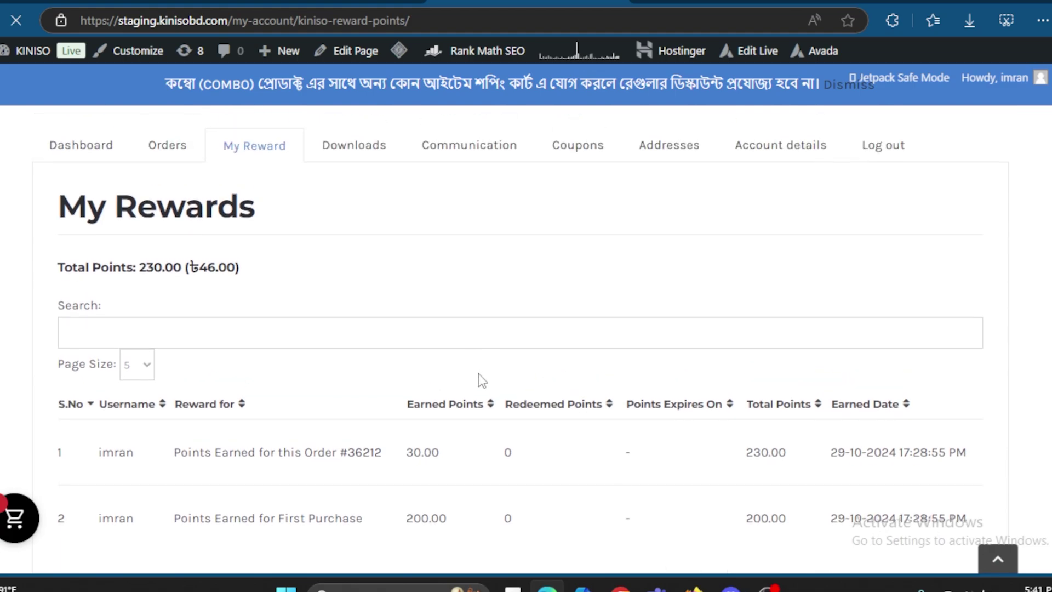
mouse_move(621, 583)
click(548, 493)
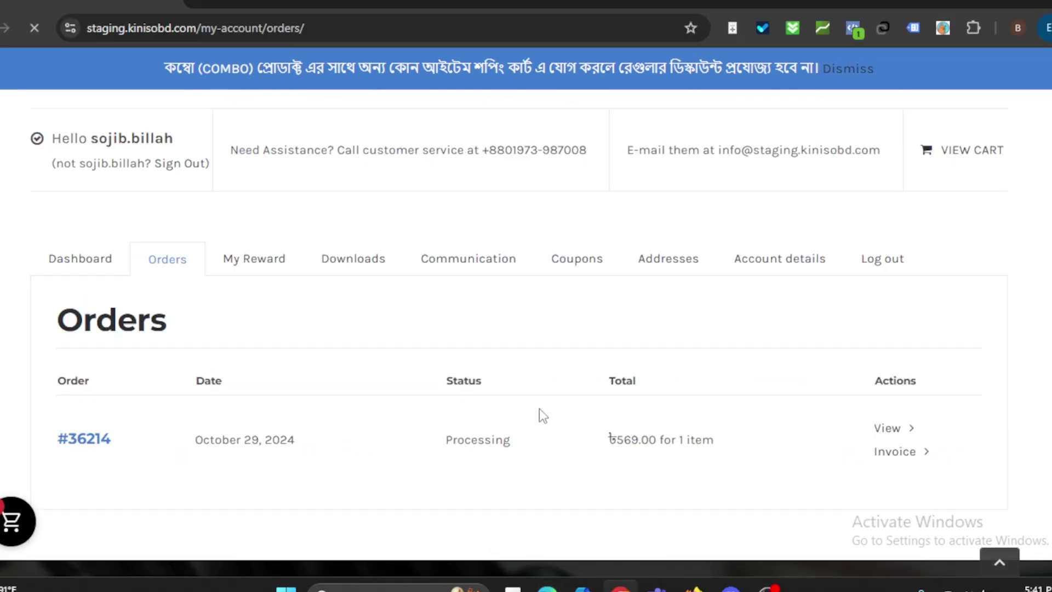
drag(436, 438, 517, 439)
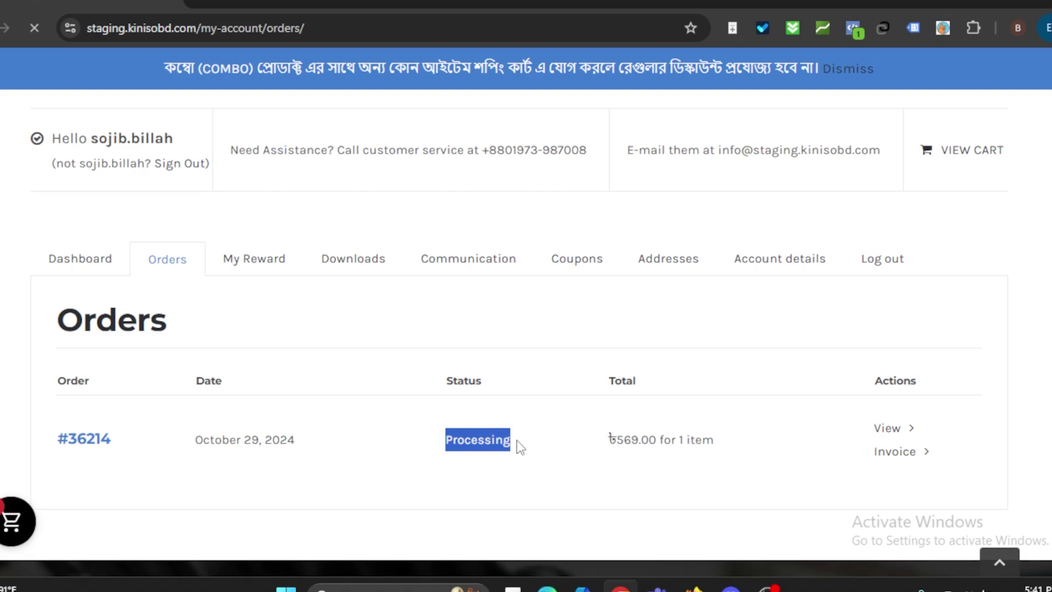
click(478, 501)
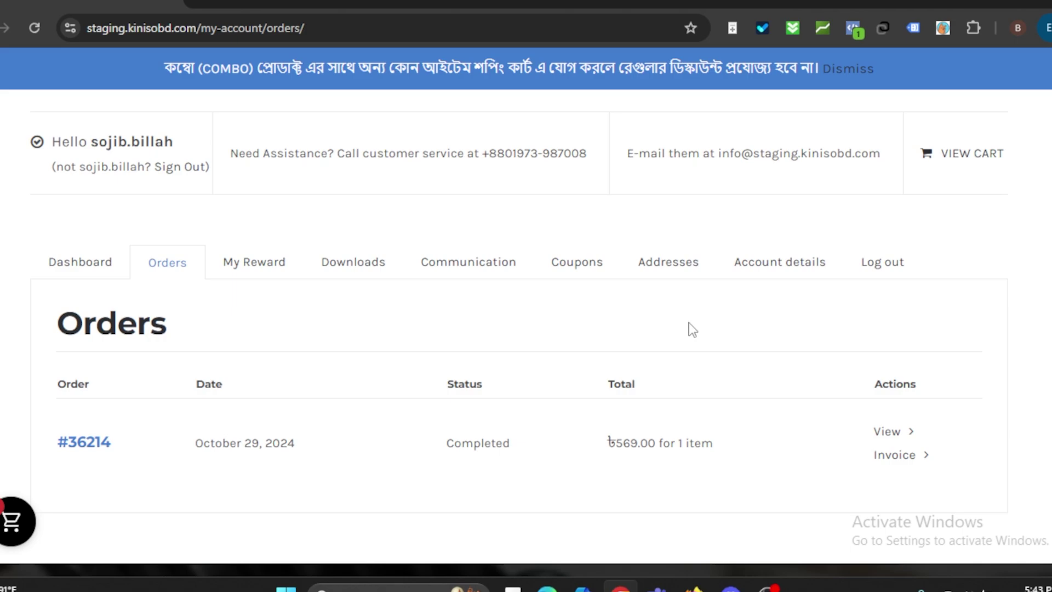
Step: Highlight the order's Completed status, then open the reward history totalling 760 points
double_click(511, 442)
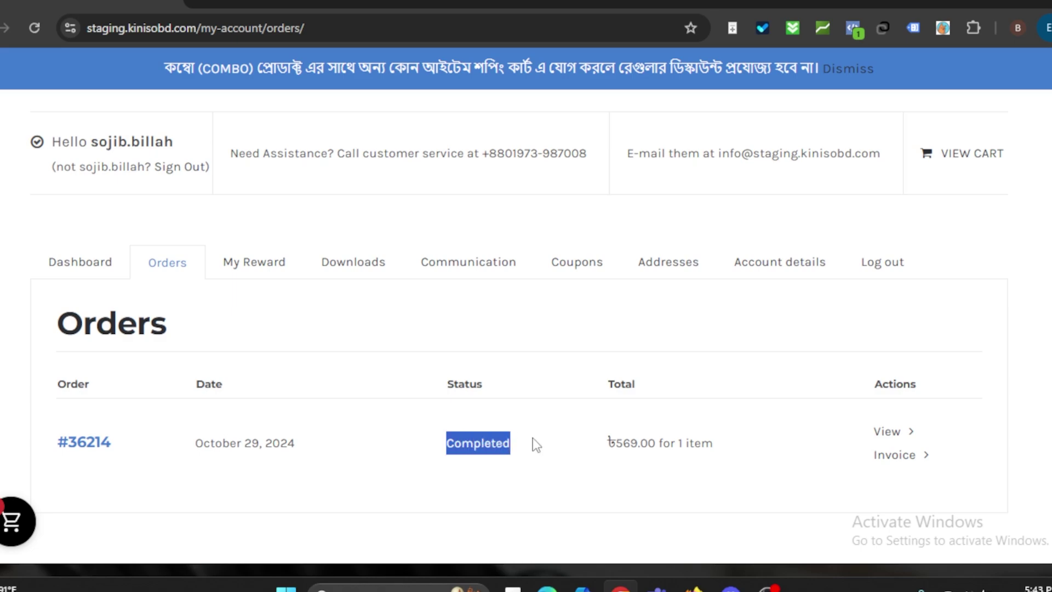
click(536, 443)
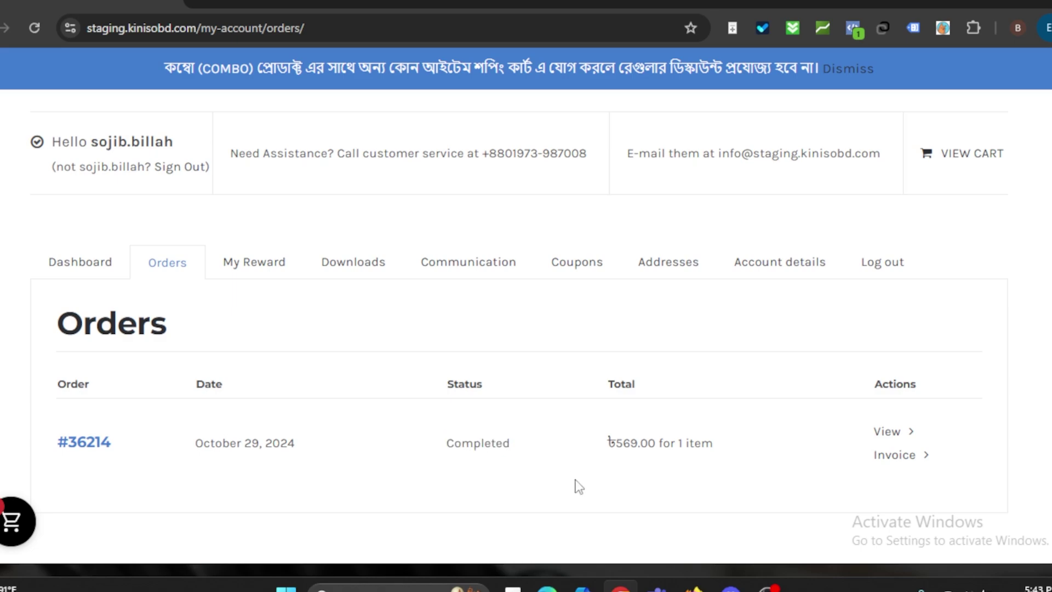
click(258, 268)
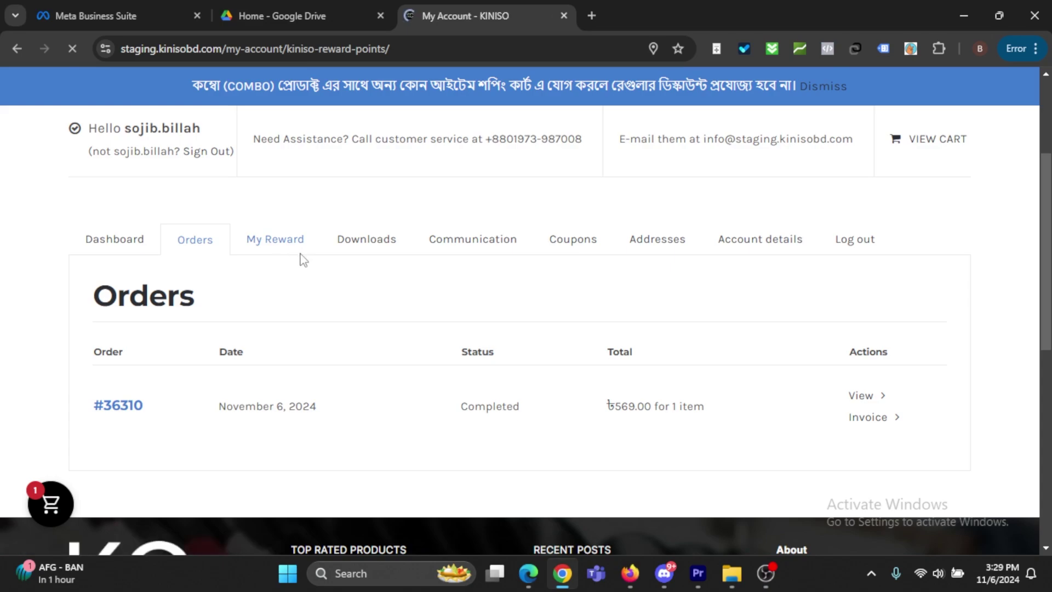
scroll(466, 353, down, 3)
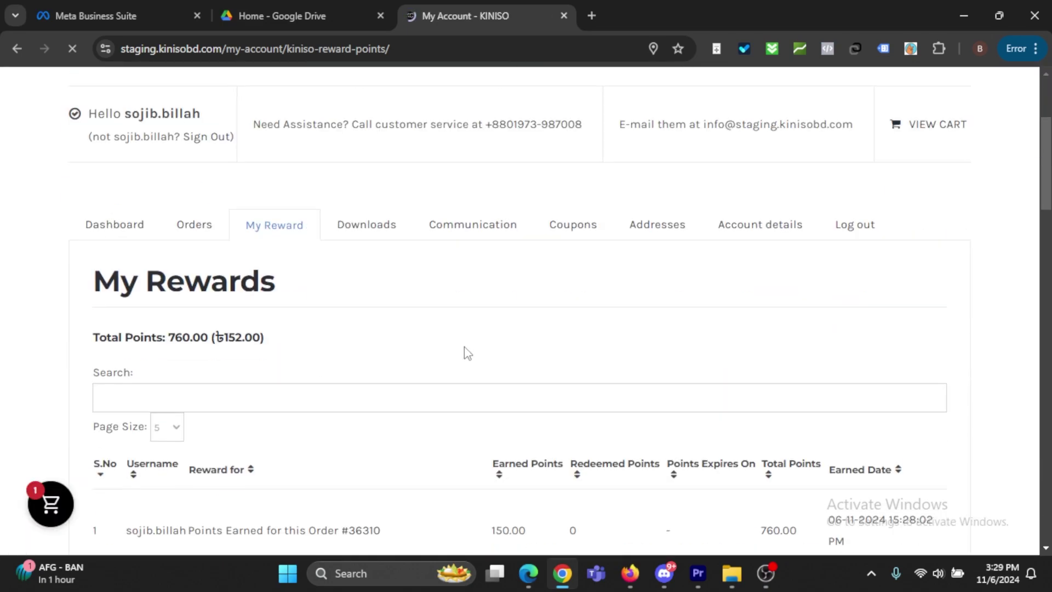
scroll(450, 356, down, 2)
scroll(446, 352, down, 2)
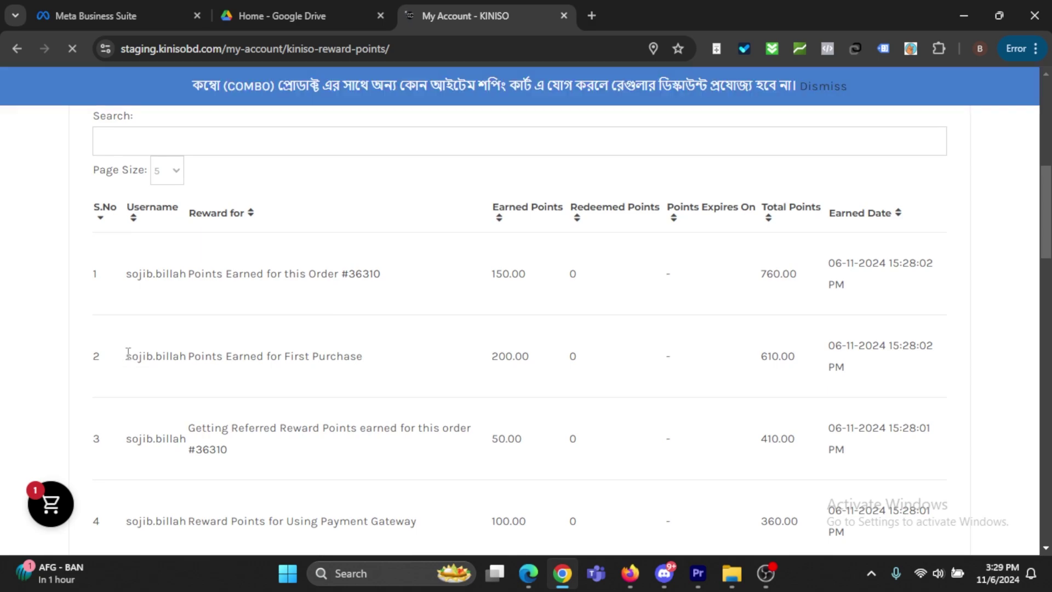
Step: Highlight the First Purchase, order and 50.00-point referral reward rows in the rewards table
drag(129, 360, 96, 115)
drag(366, 366, 113, 360)
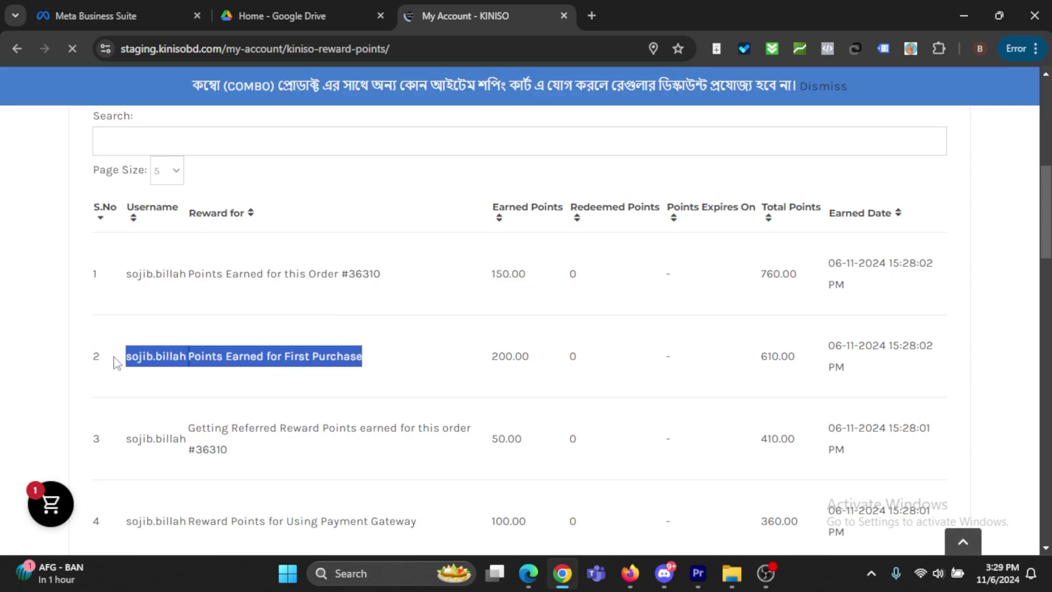
click(364, 308)
drag(393, 278, 114, 275)
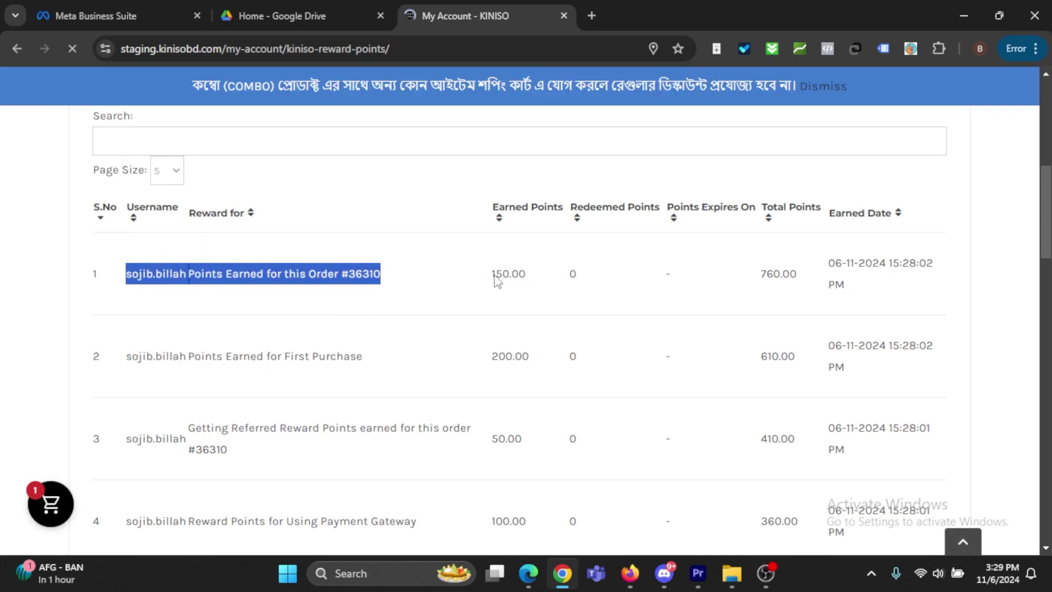
click(537, 279)
scroll(539, 433, down, 1)
drag(538, 399, 477, 381)
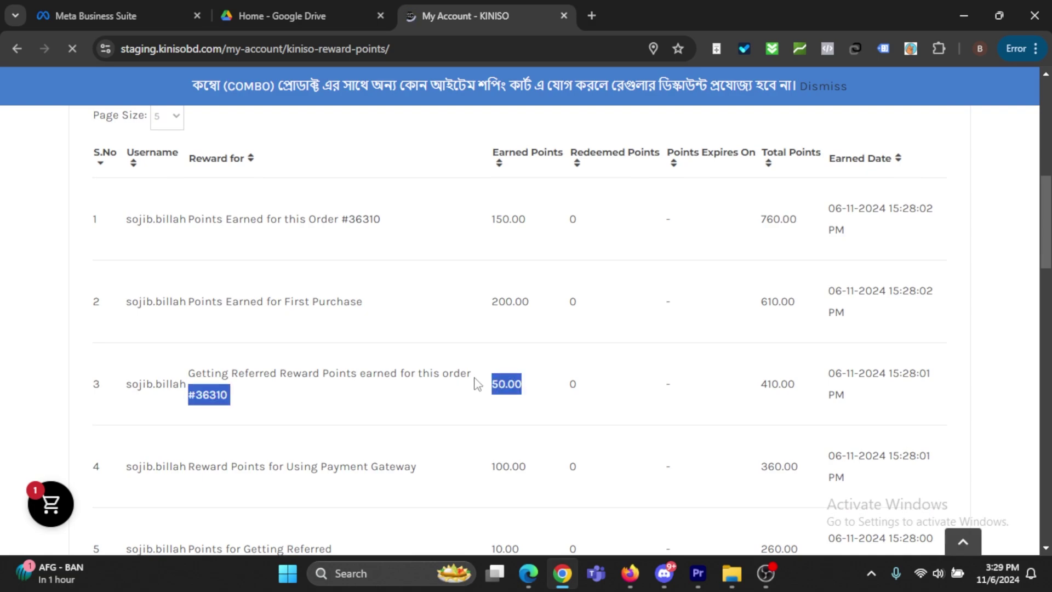
click(540, 405)
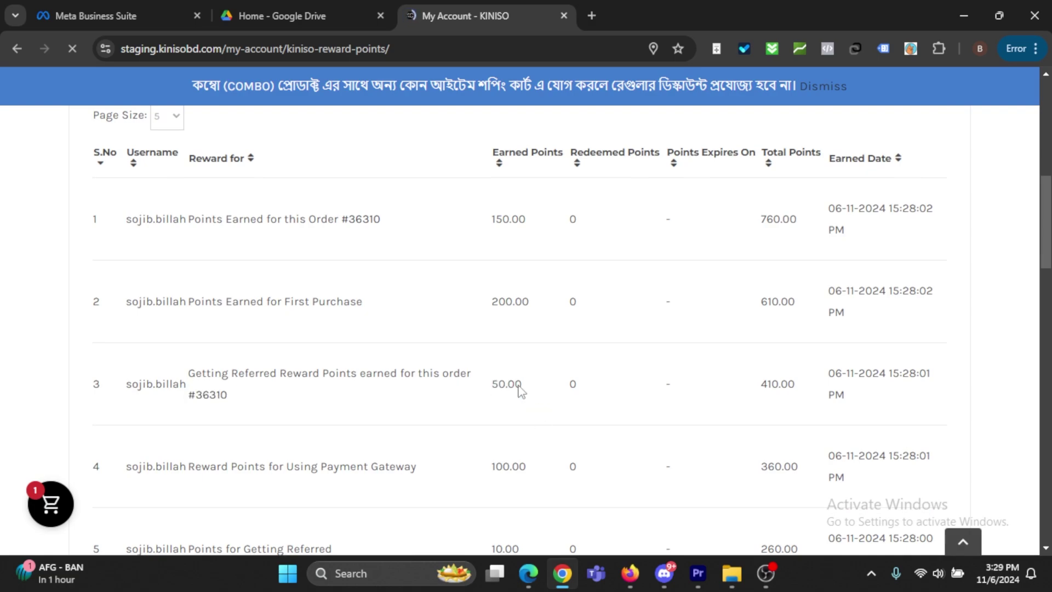
double_click(500, 386)
click(538, 361)
scroll(540, 392, down, 1)
scroll(545, 406, down, 1)
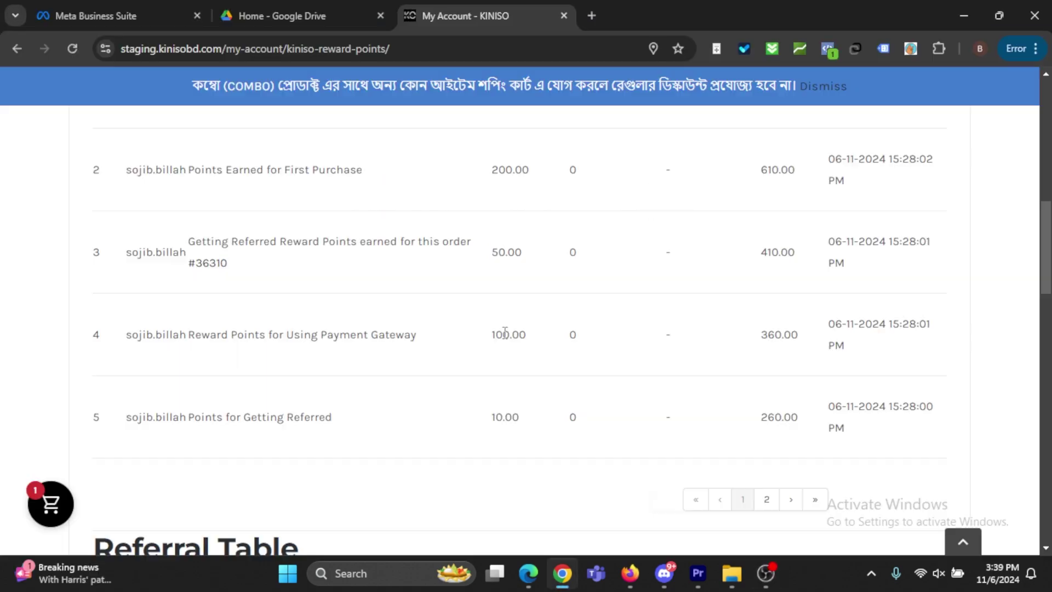
scroll(505, 336, up, 1)
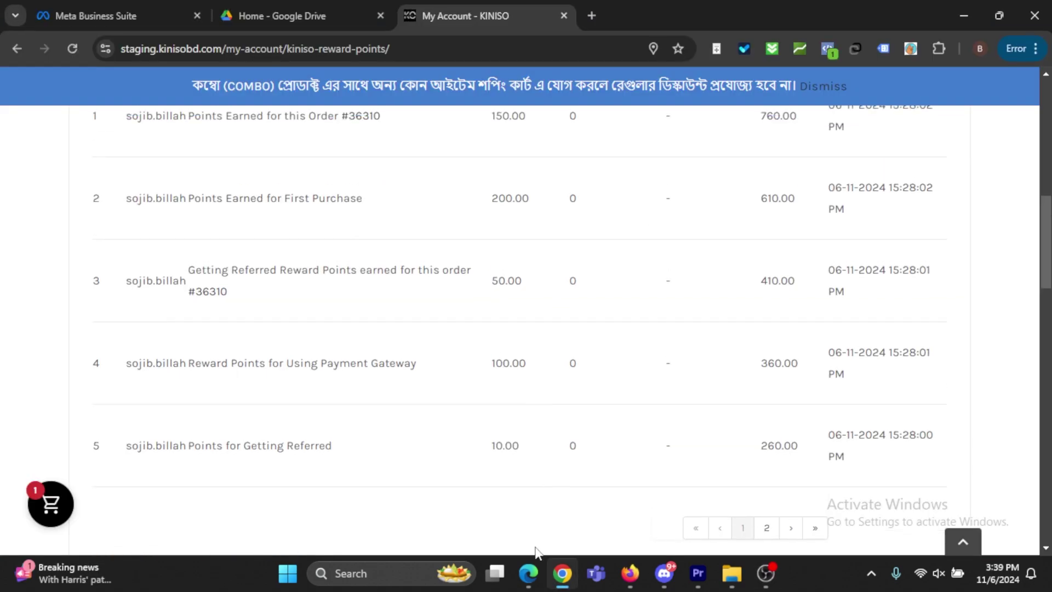
click(530, 576)
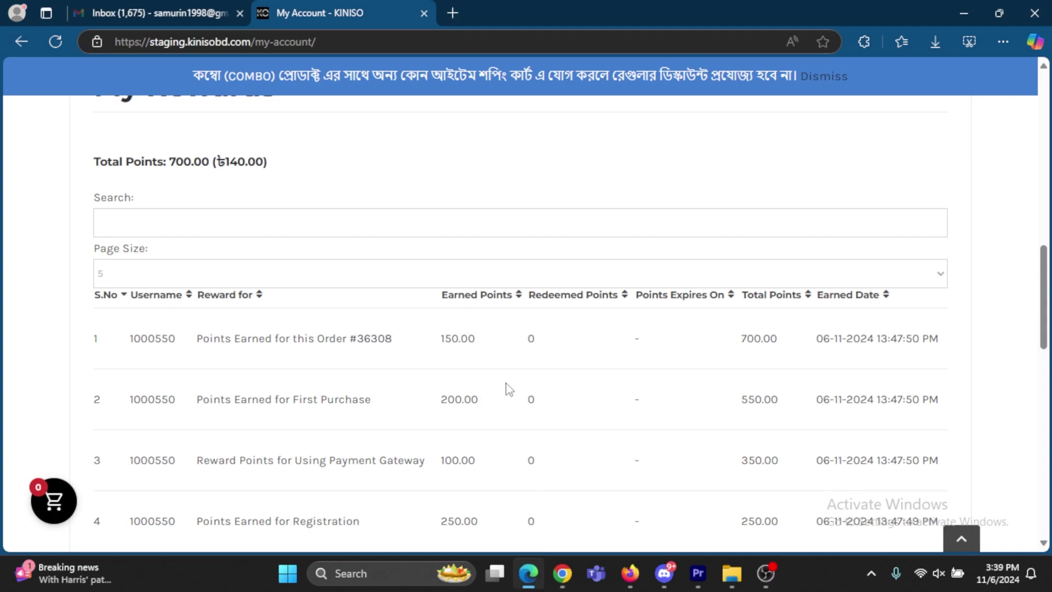
scroll(507, 387, down, 1)
scroll(482, 378, up, 1)
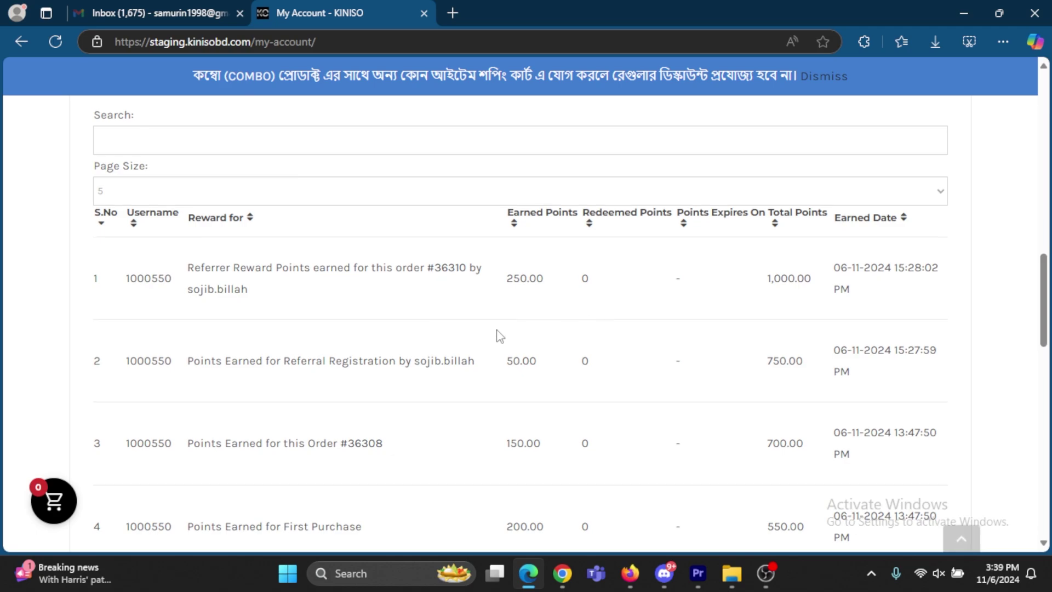
drag(201, 268, 556, 303)
click(555, 303)
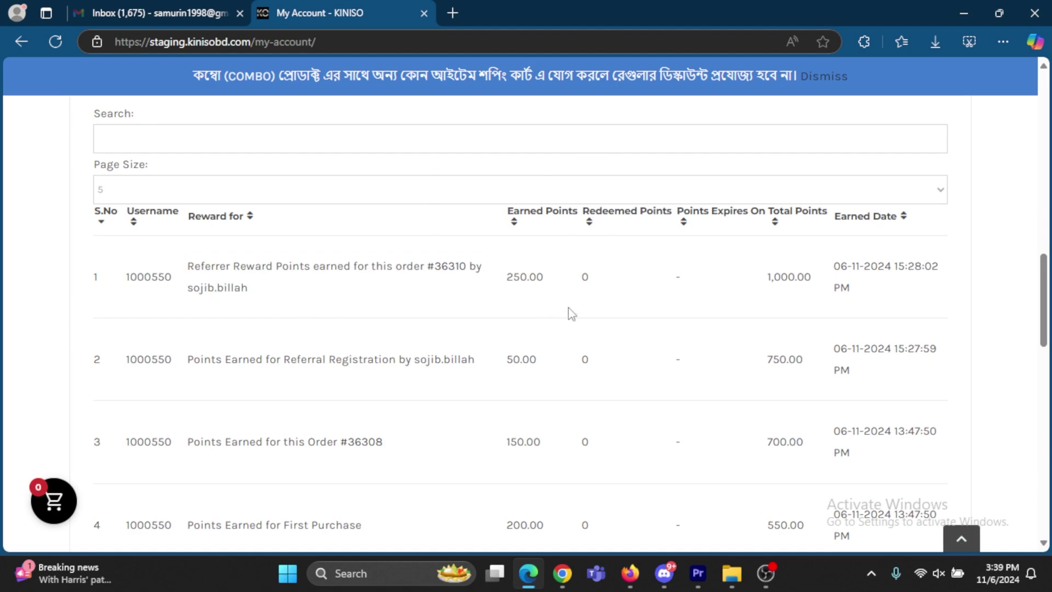
drag(189, 262, 555, 288)
click(561, 314)
scroll(603, 324, down, 2)
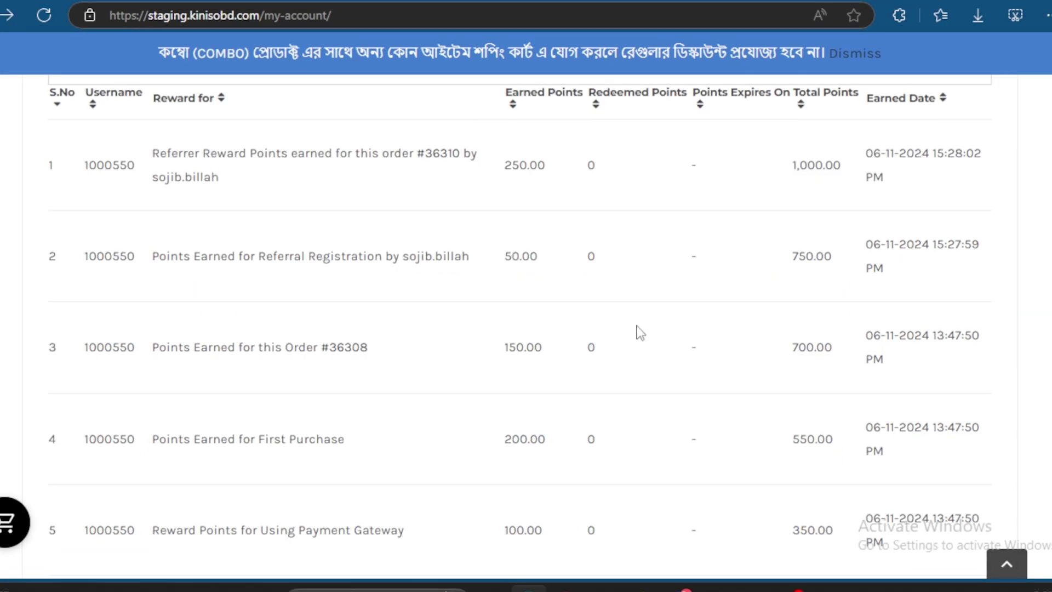
scroll(641, 332, up, 4)
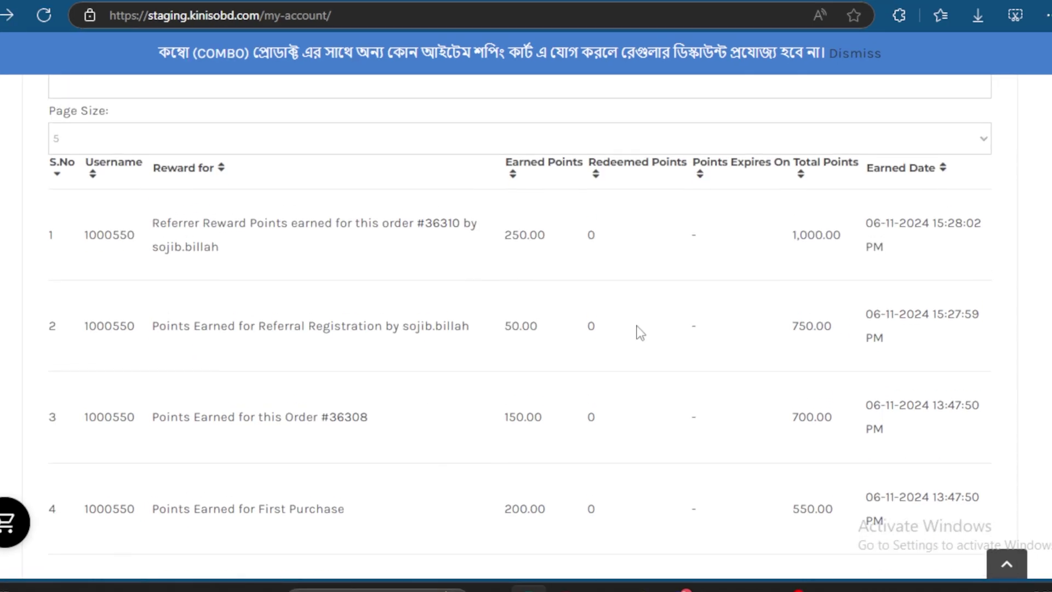
scroll(641, 333, up, 5)
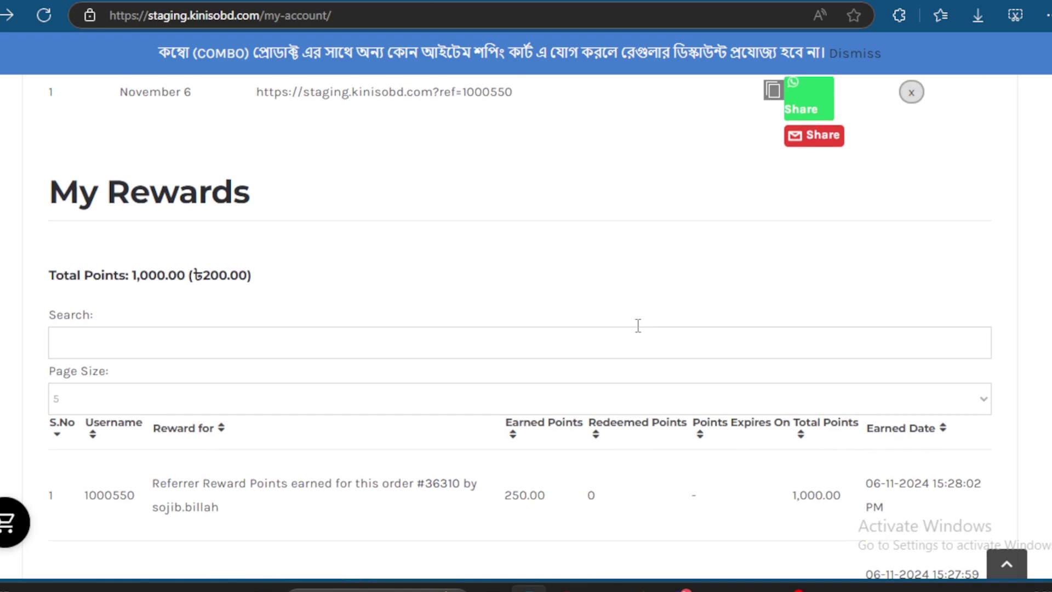
scroll(640, 333, up, 9)
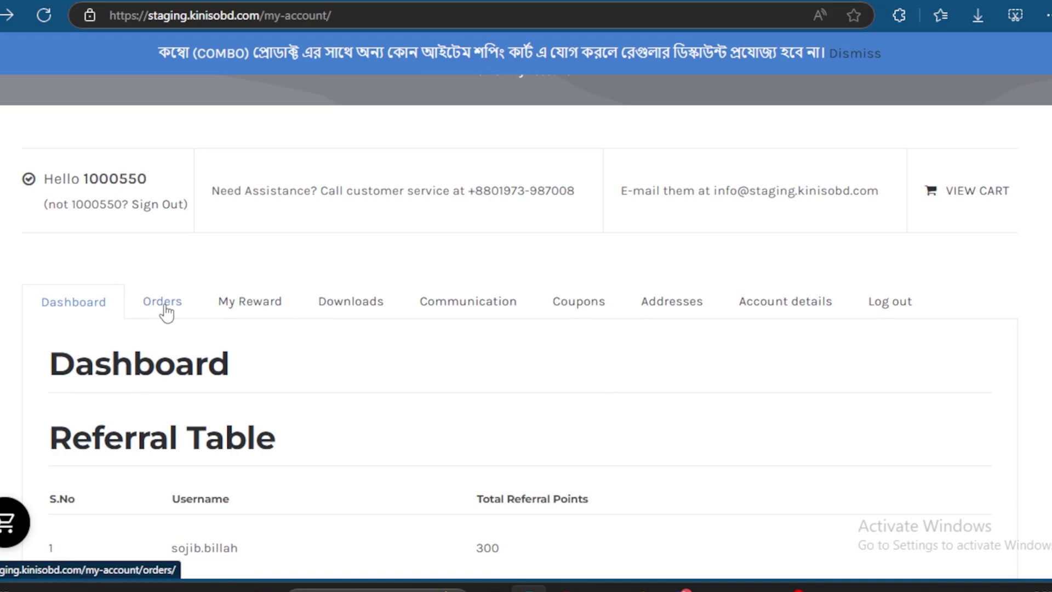
Step: Go from the orders list to the Men > T-Shirt listing and open the Bleach anime t-shirt
click(163, 303)
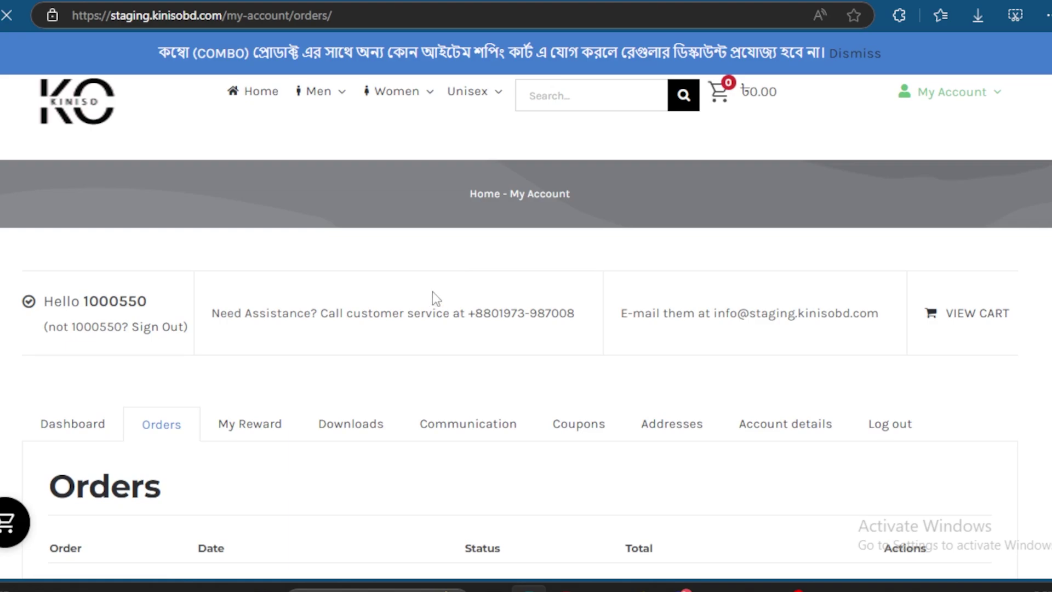
mouse_move(340, 95)
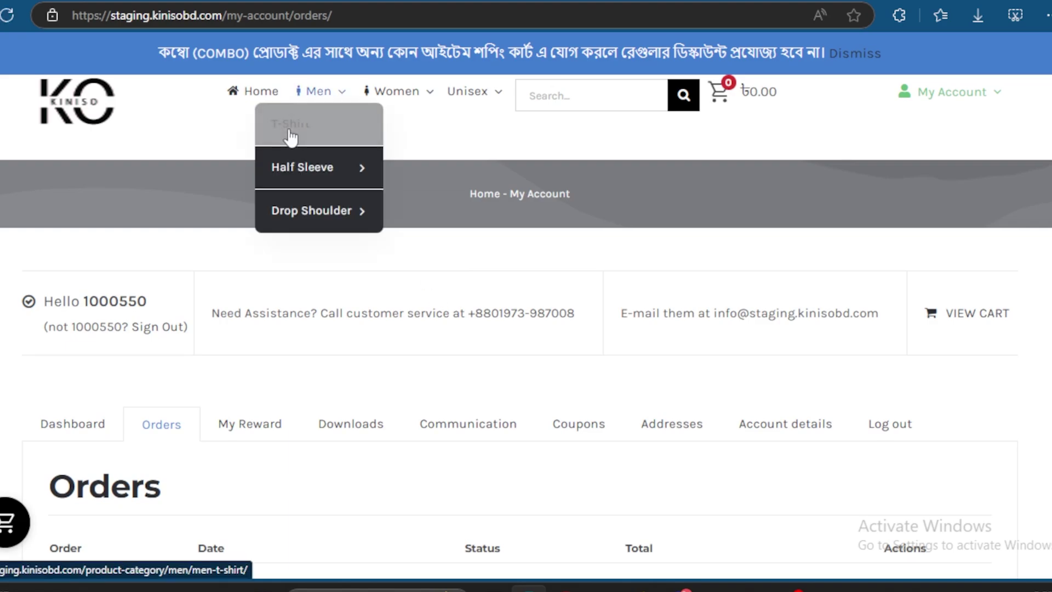
mouse_move(329, 167)
click(445, 207)
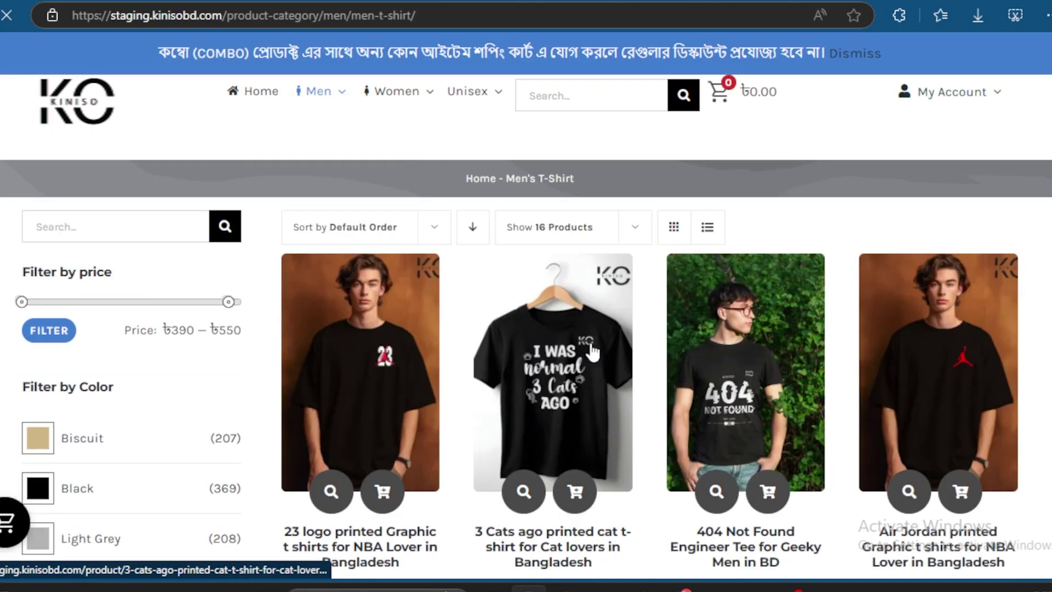
scroll(759, 384, down, 6)
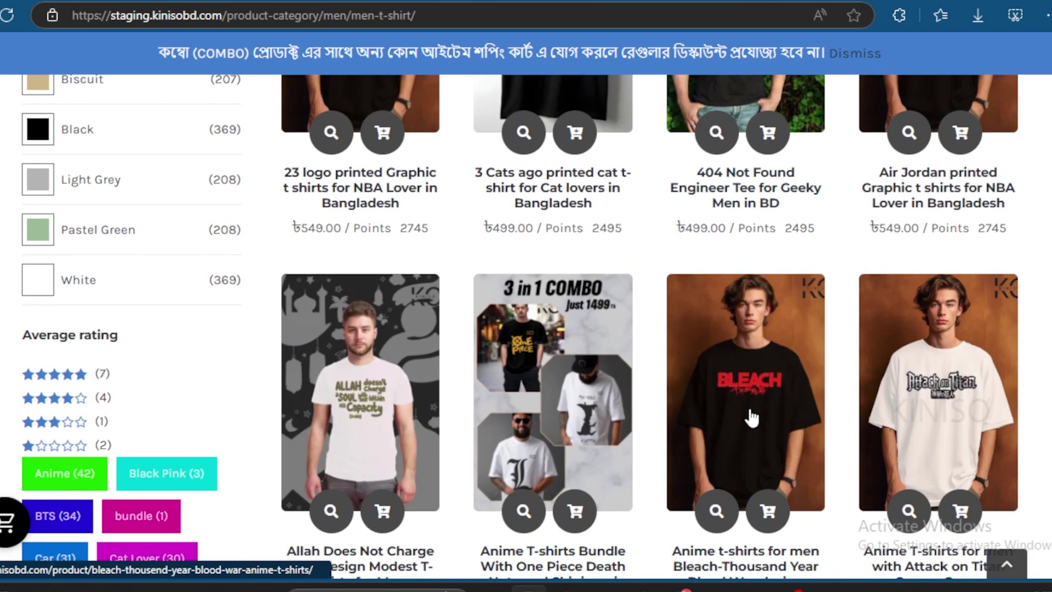
click(752, 417)
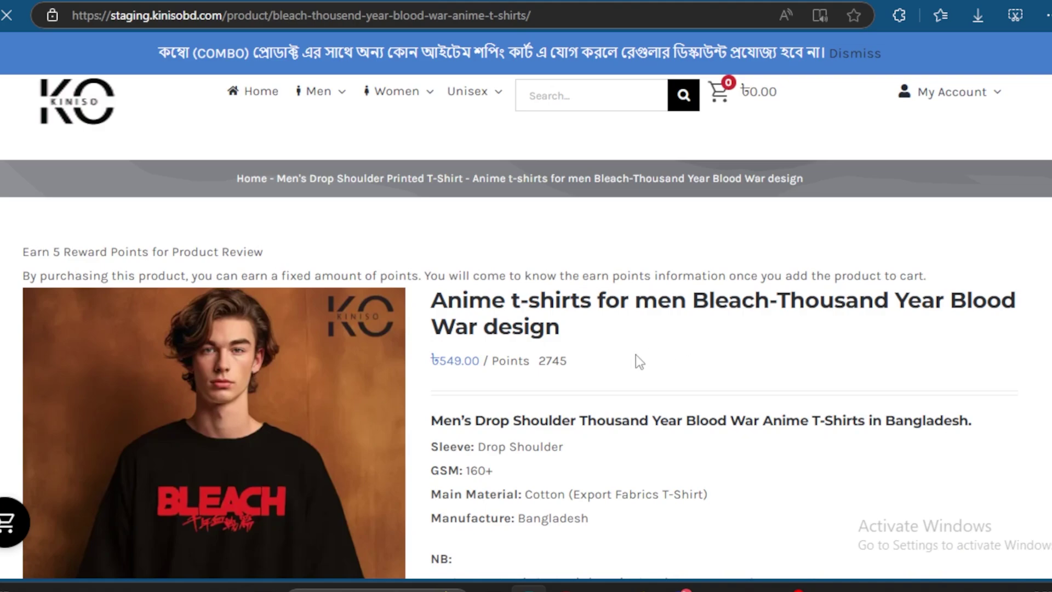
Step: Show the Bleach tee's empty Reviews (0) tab with its review form
scroll(636, 355, down, 10)
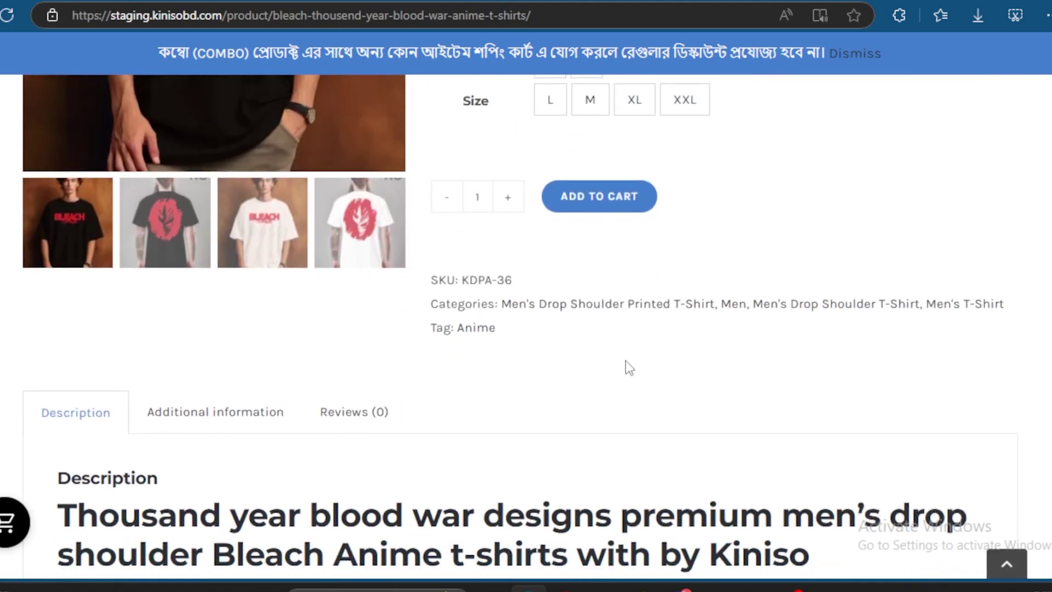
scroll(630, 367, down, 2)
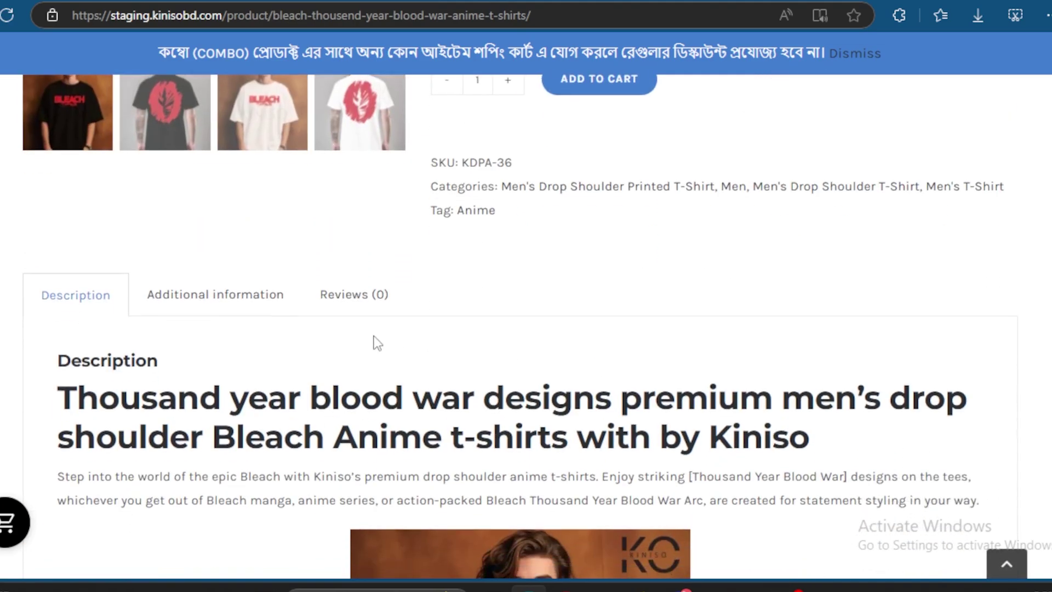
click(345, 299)
Step: Write the 5-star review 'The T-shirt material is very good' and submit it
scroll(542, 288, down, 3)
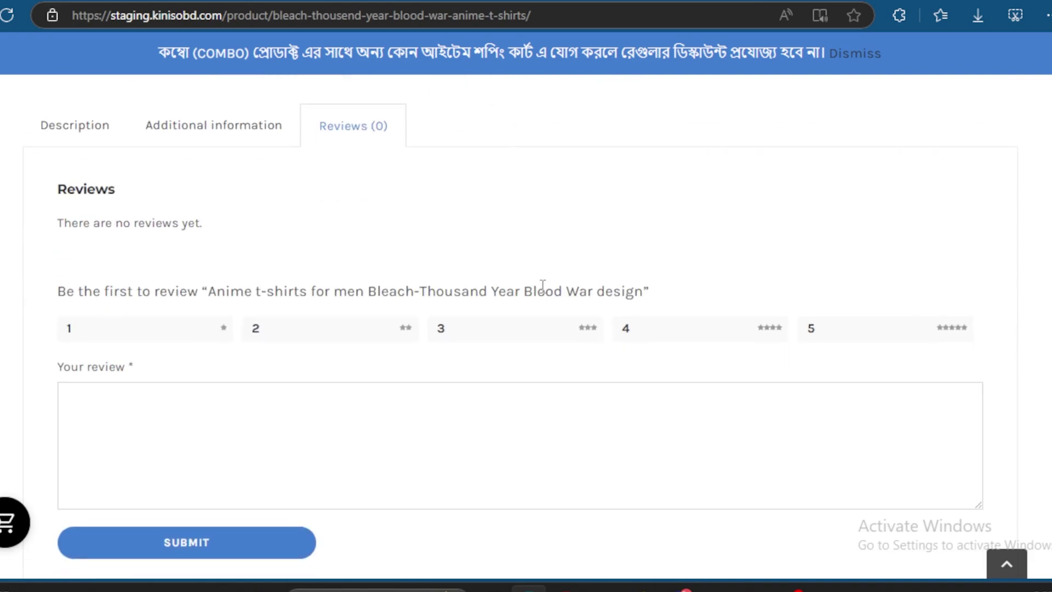
scroll(542, 287, down, 1)
click(267, 349)
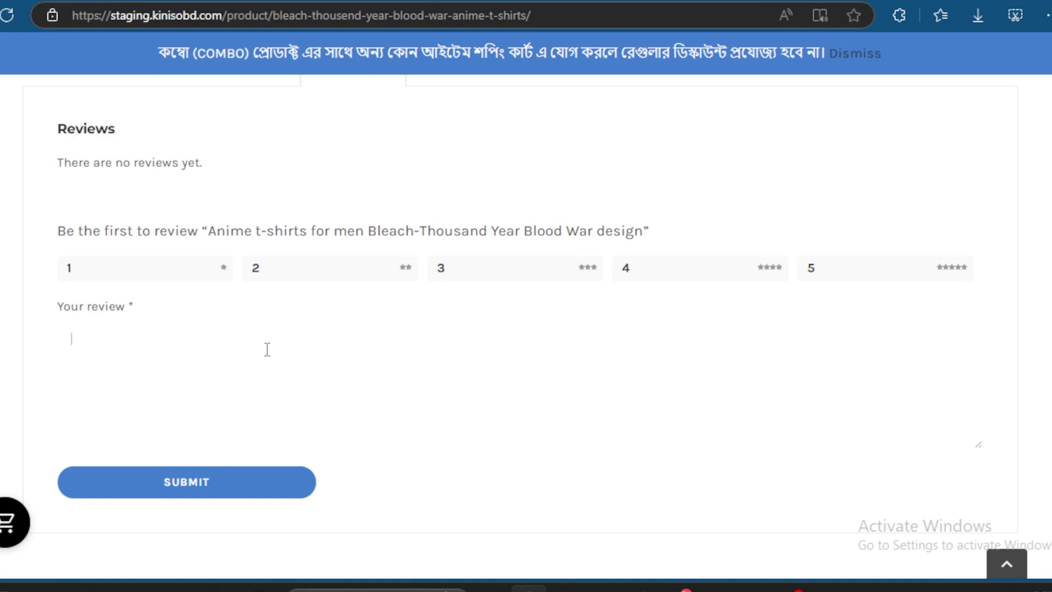
text(The T-shirt matee)
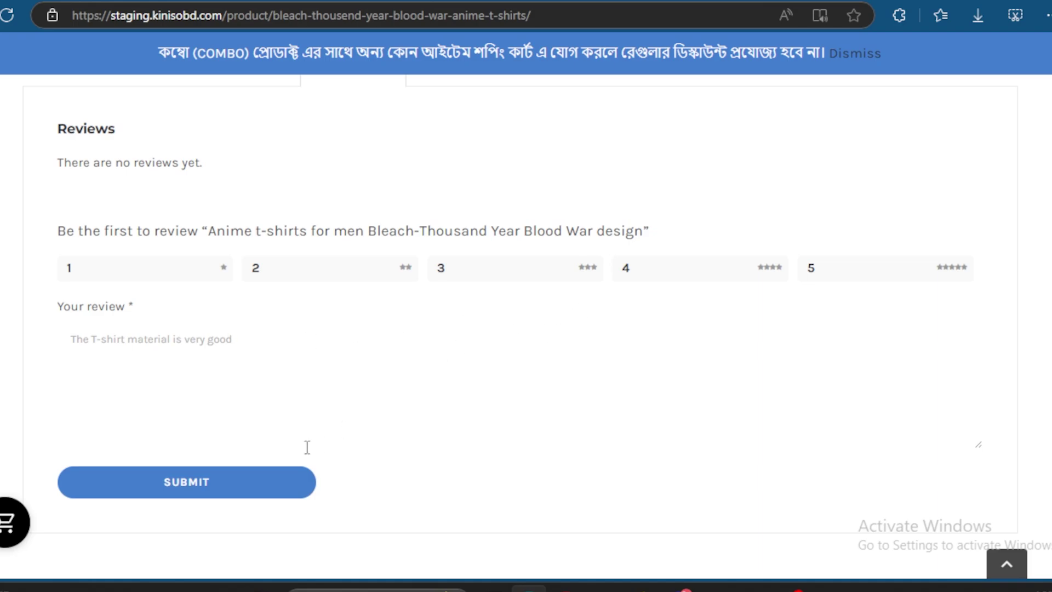
scroll(305, 446, up, 1)
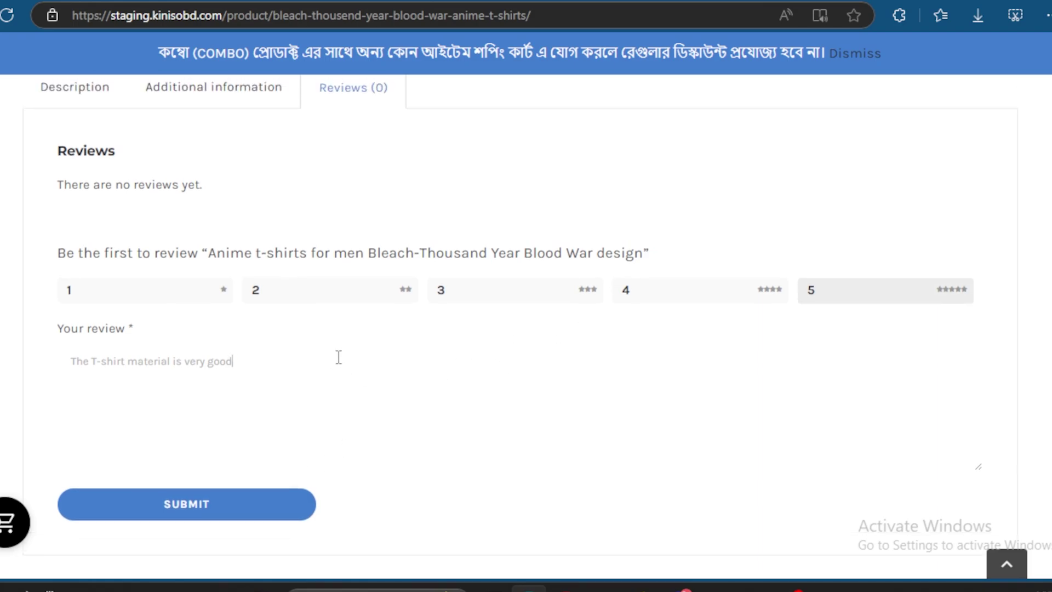
scroll(339, 360, up, 1)
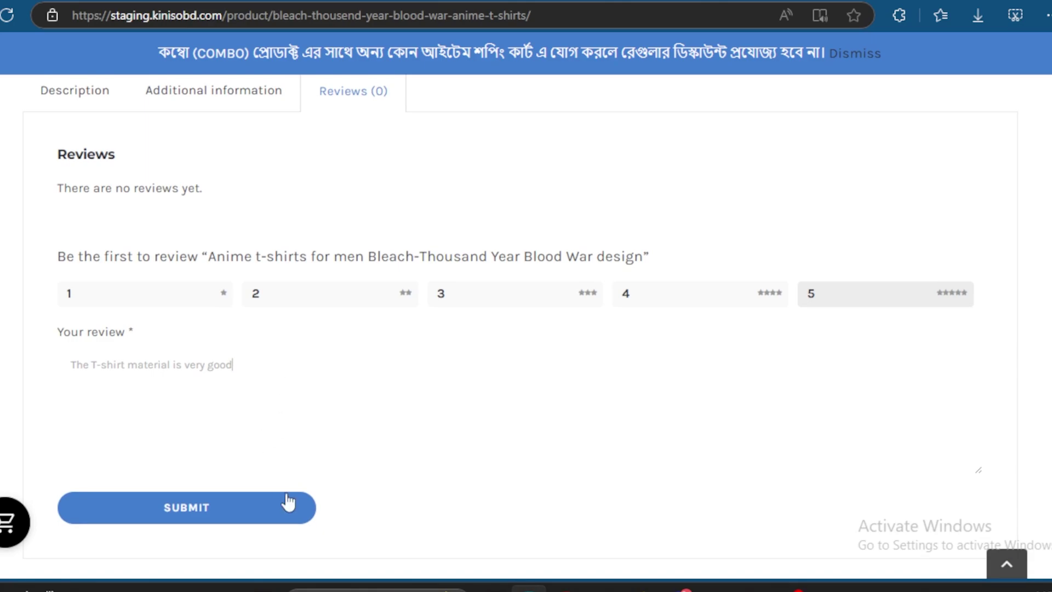
click(258, 511)
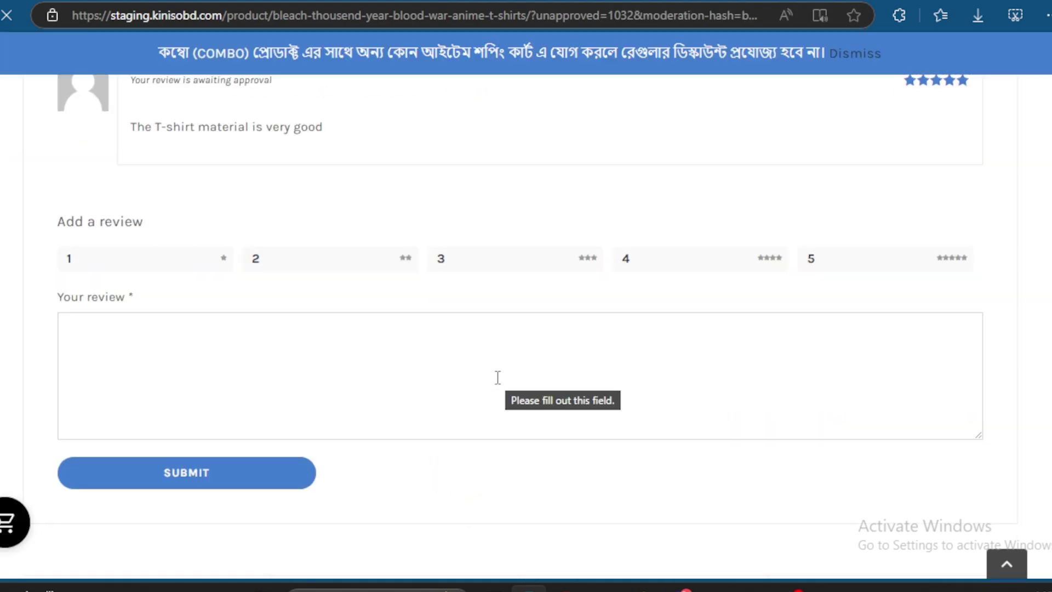
Step: Highlight the submitted review shown as awaiting approval
scroll(417, 395, up, 5)
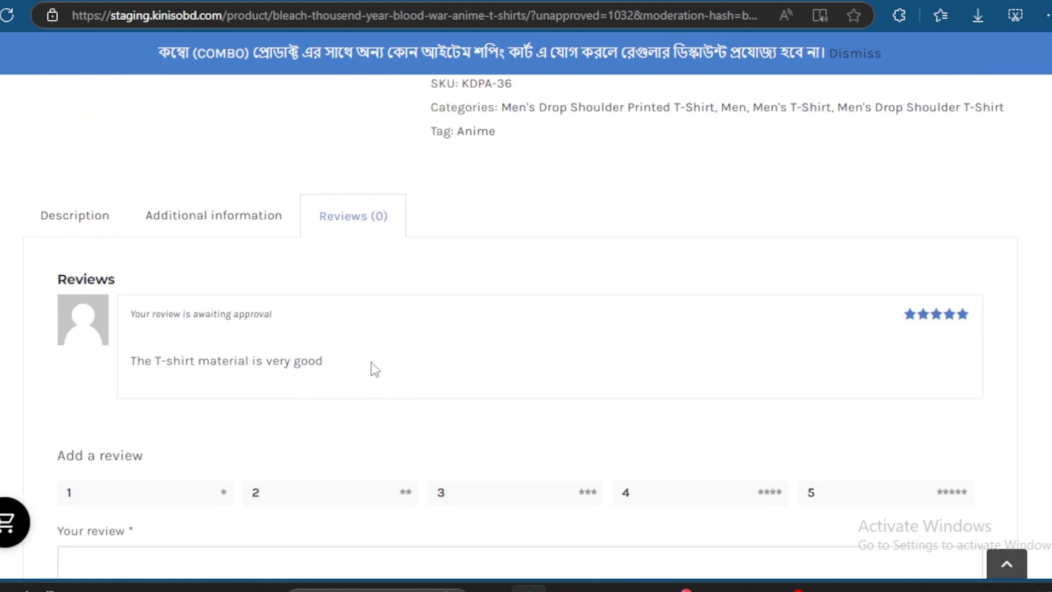
drag(348, 374, 123, 339)
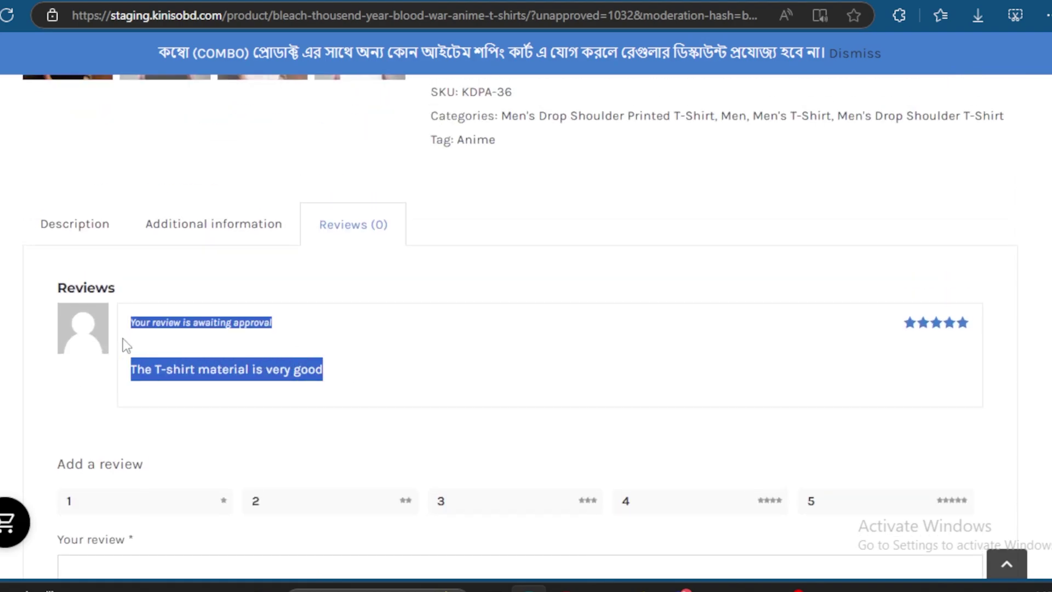
click(428, 373)
scroll(480, 373, up, 8)
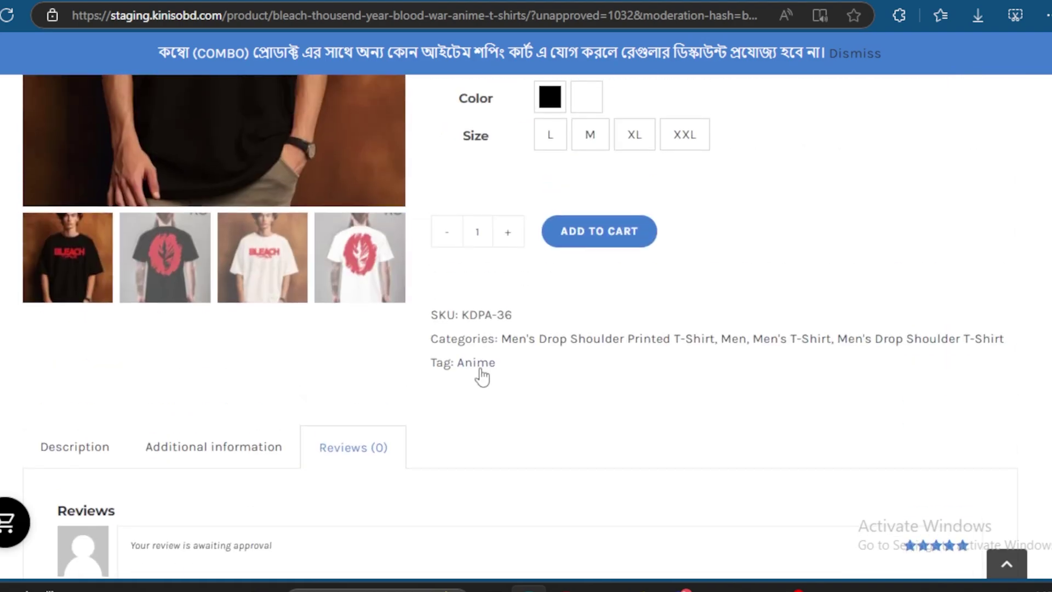
scroll(481, 376, up, 5)
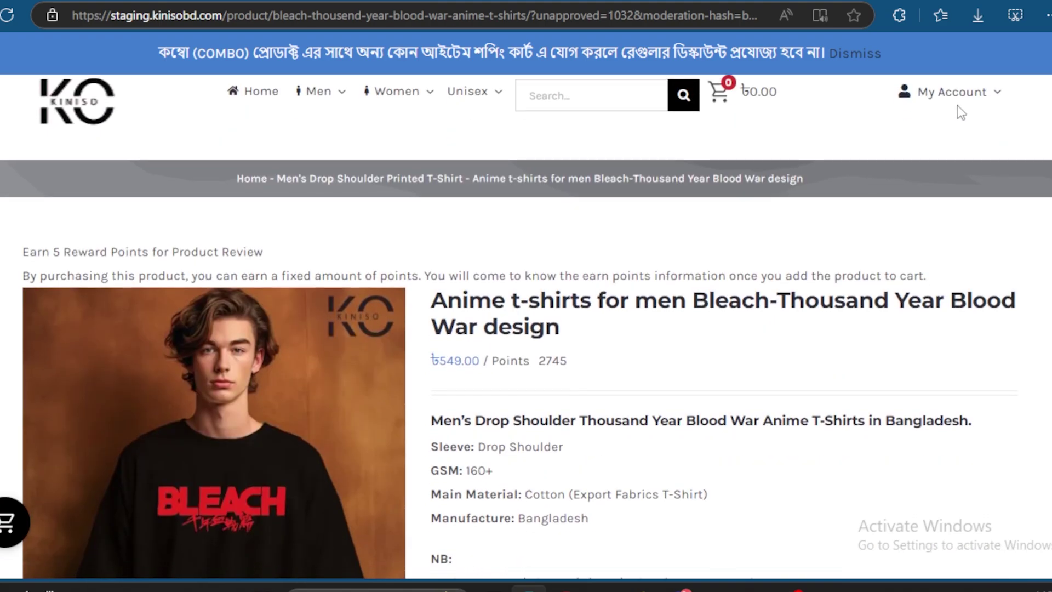
Step: Go to My Account > My Reward and scroll down to the rewards table
mouse_move(956, 102)
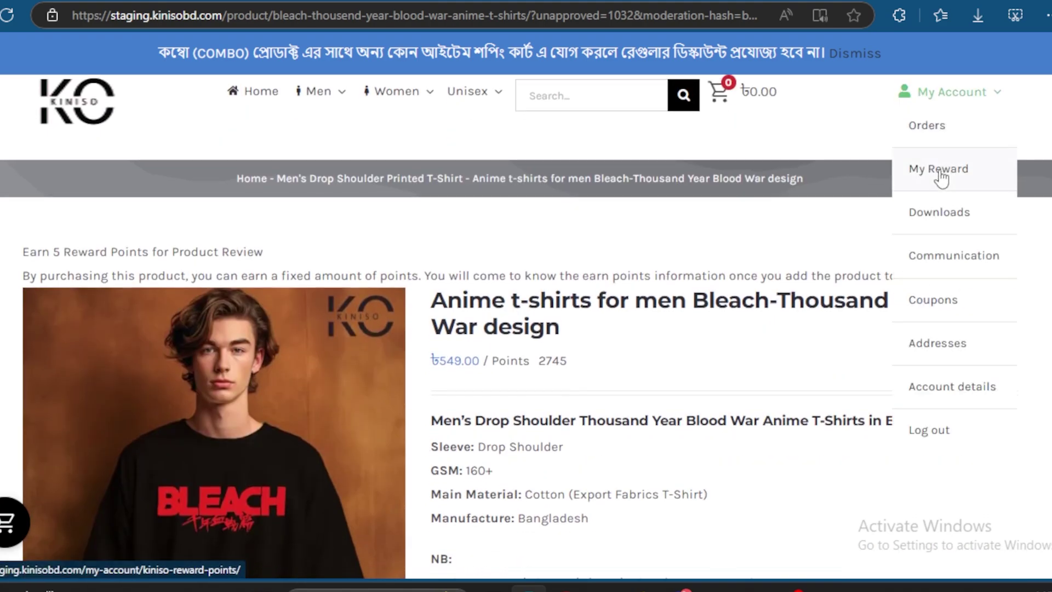
click(940, 176)
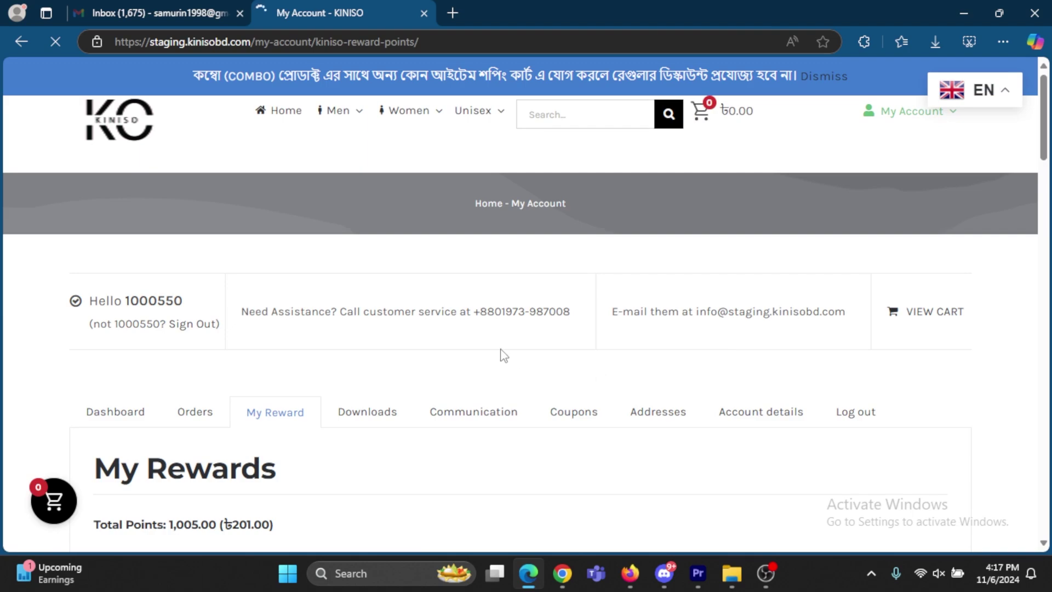
scroll(500, 351, down, 2)
scroll(501, 340, down, 5)
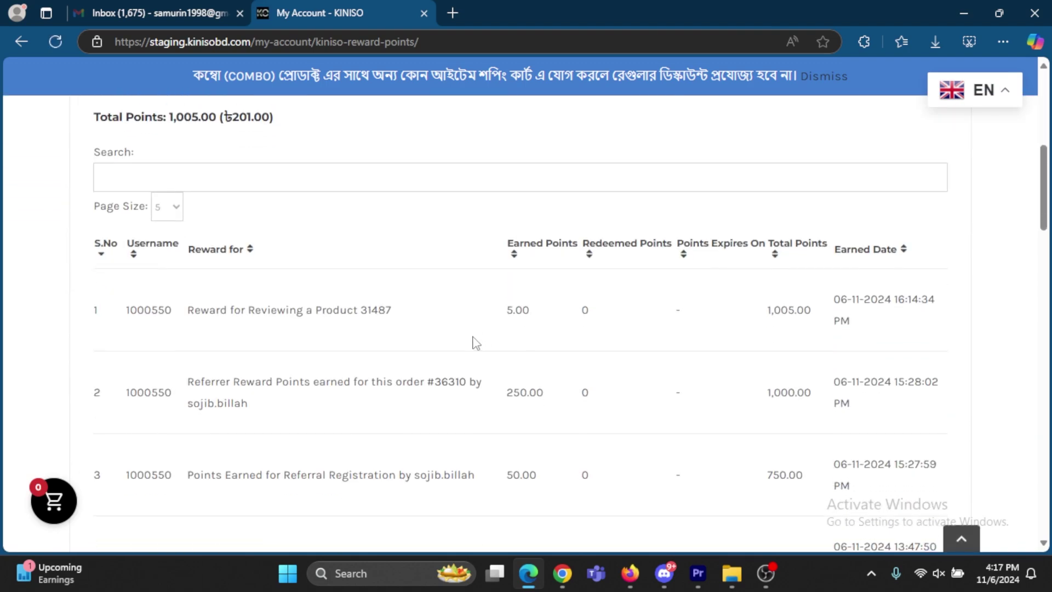
Step: Highlight the 'Reward for Reviewing a Product 31487' row and its 5.00 points
drag(419, 311, 187, 305)
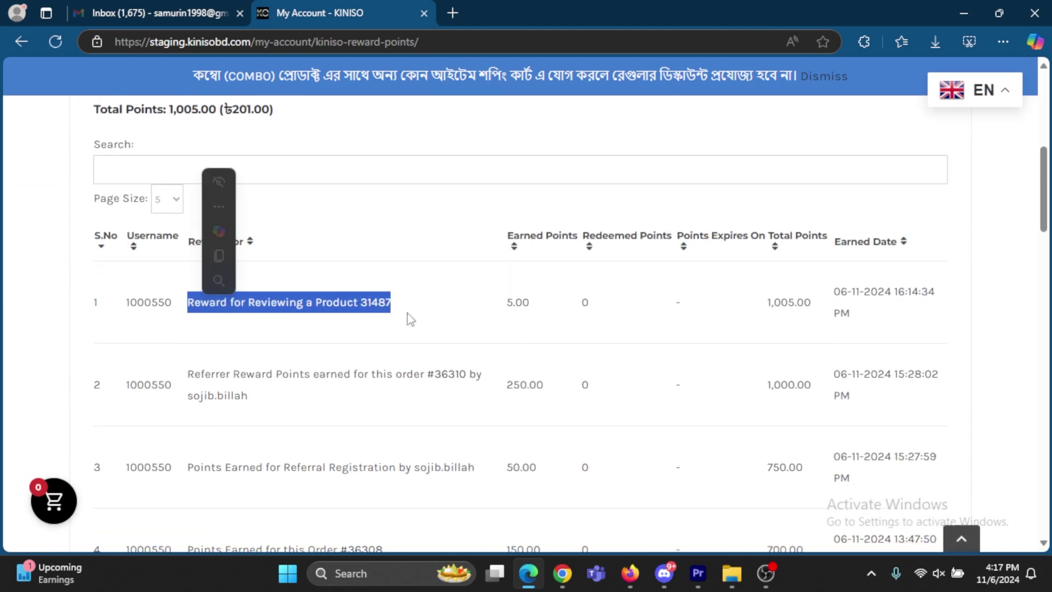
click(535, 309)
mouse_move(536, 305)
mouse_down()
mouse_move(185, 306)
mouse_move(538, 308)
mouse_up()
click(182, 307)
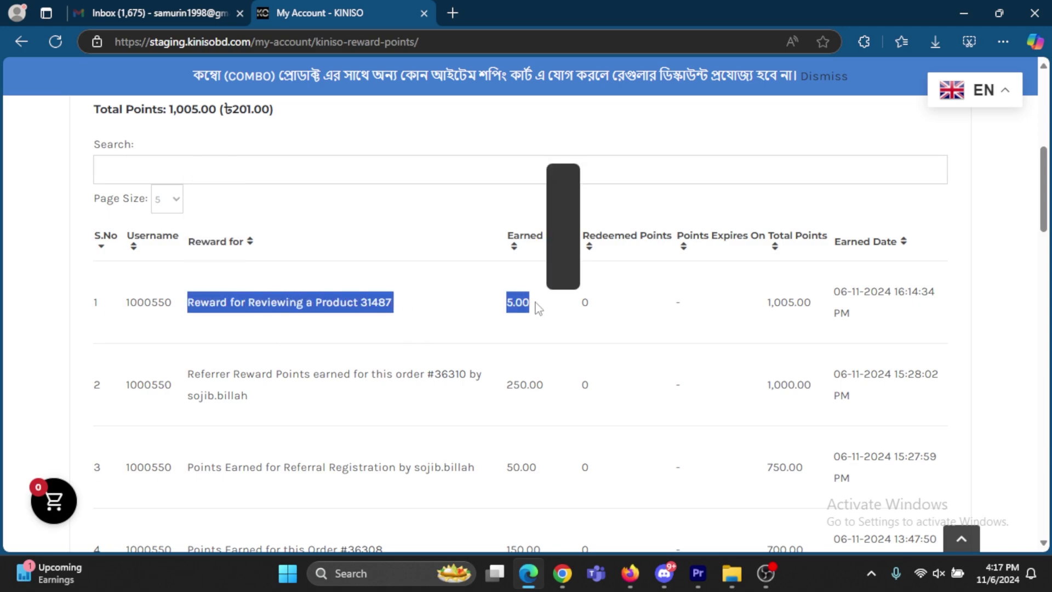
click(561, 333)
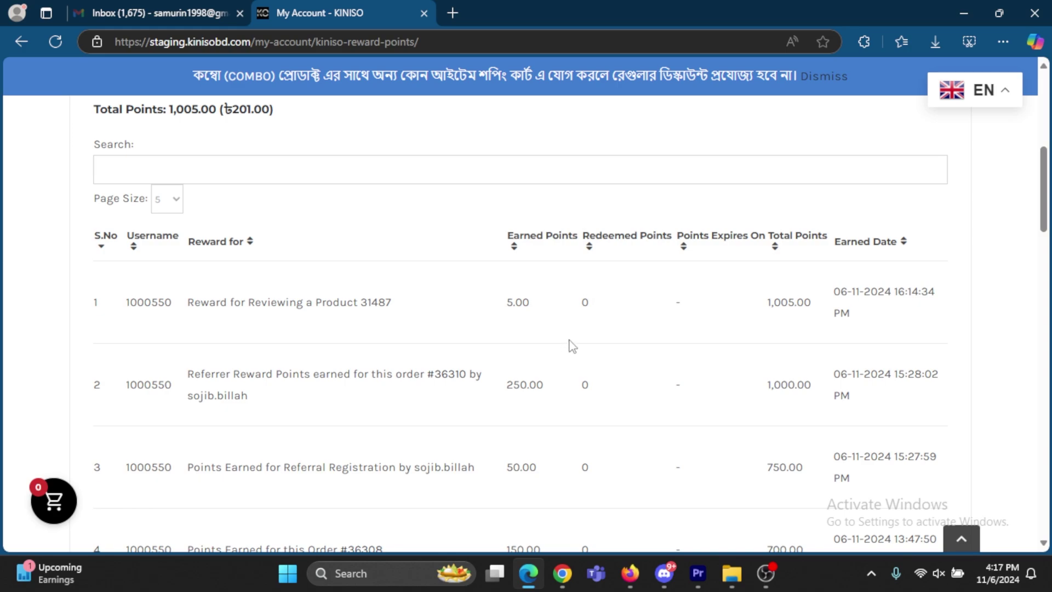
drag(534, 304, 188, 312)
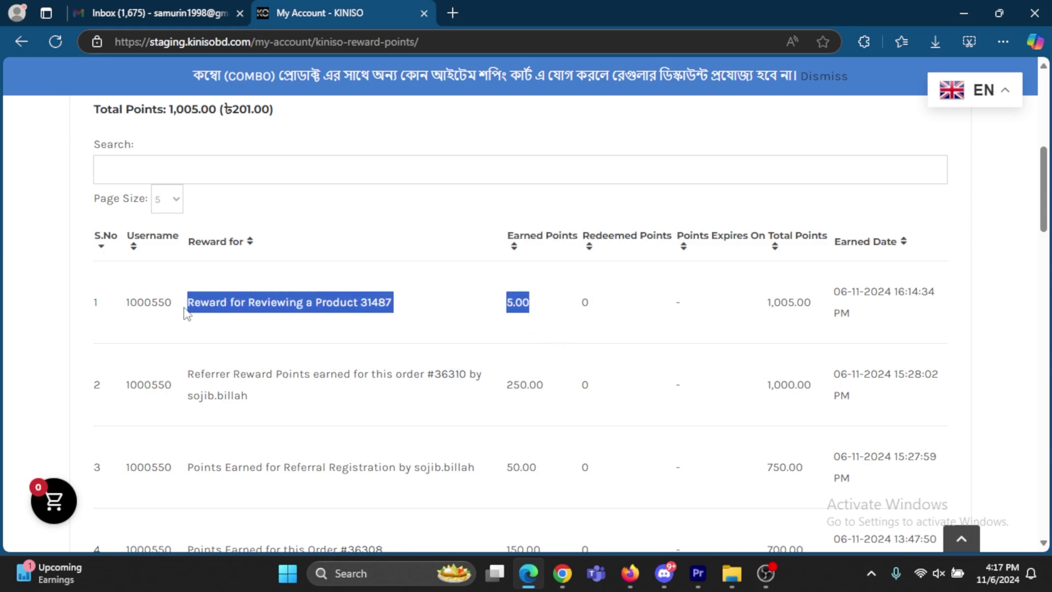
click(420, 327)
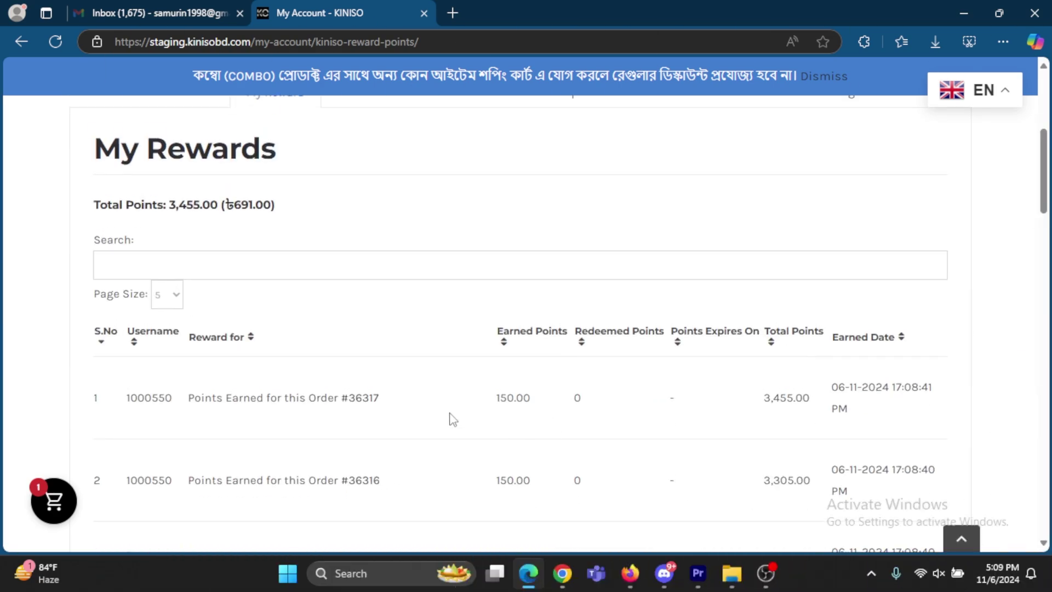
scroll(453, 420, down, 1)
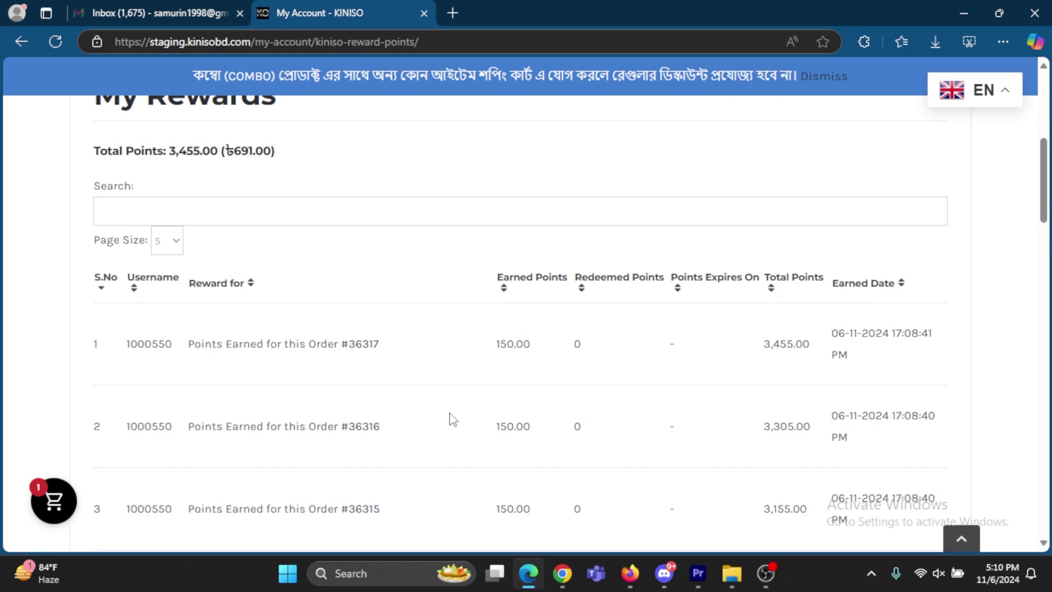
scroll(450, 414, down, 2)
scroll(442, 424, down, 1)
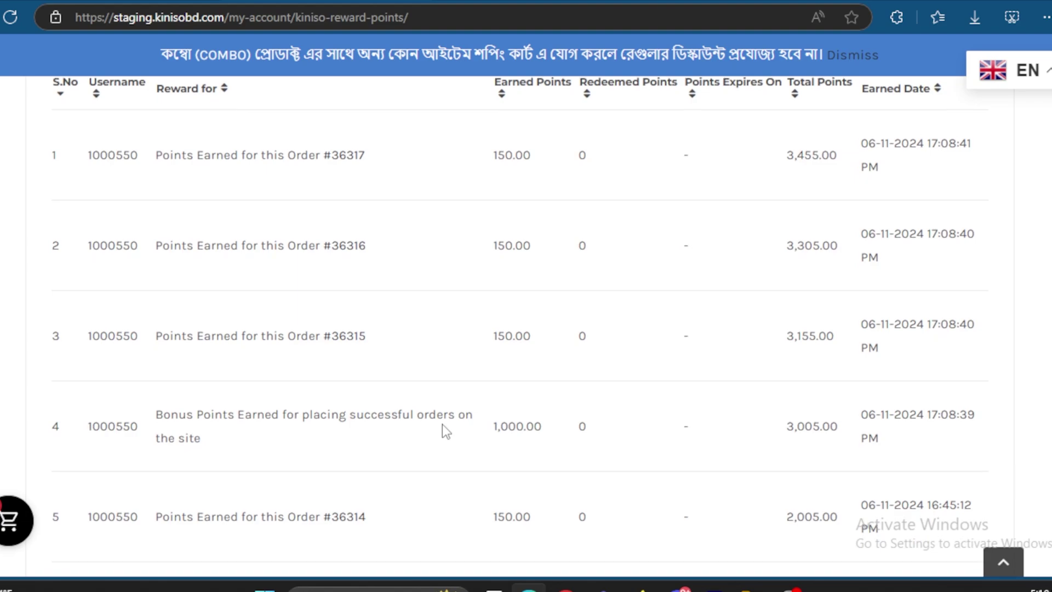
scroll(443, 424, down, 1)
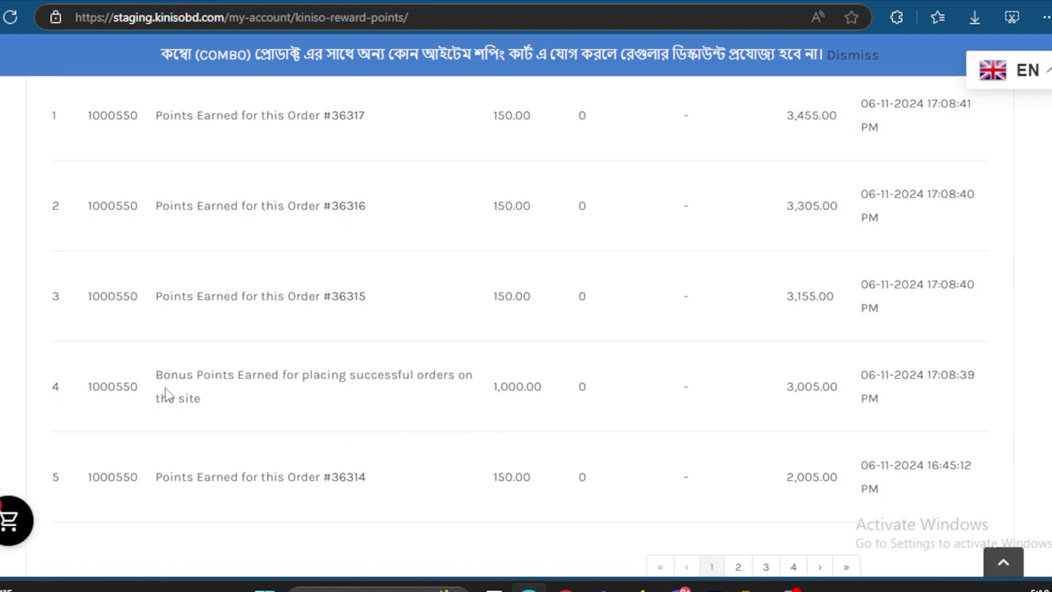
drag(157, 375, 294, 409)
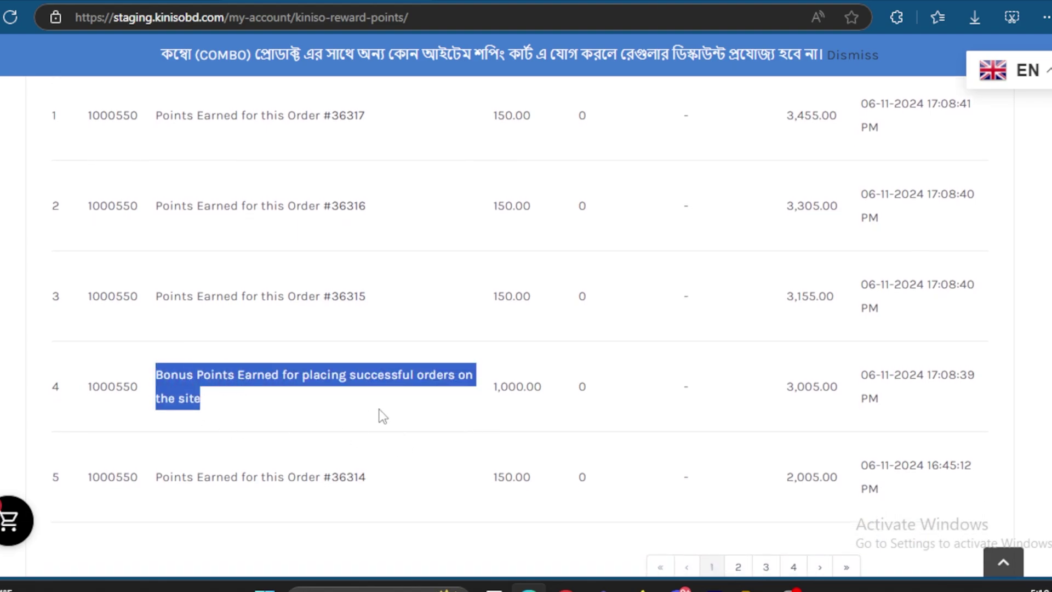
drag(493, 387, 557, 390)
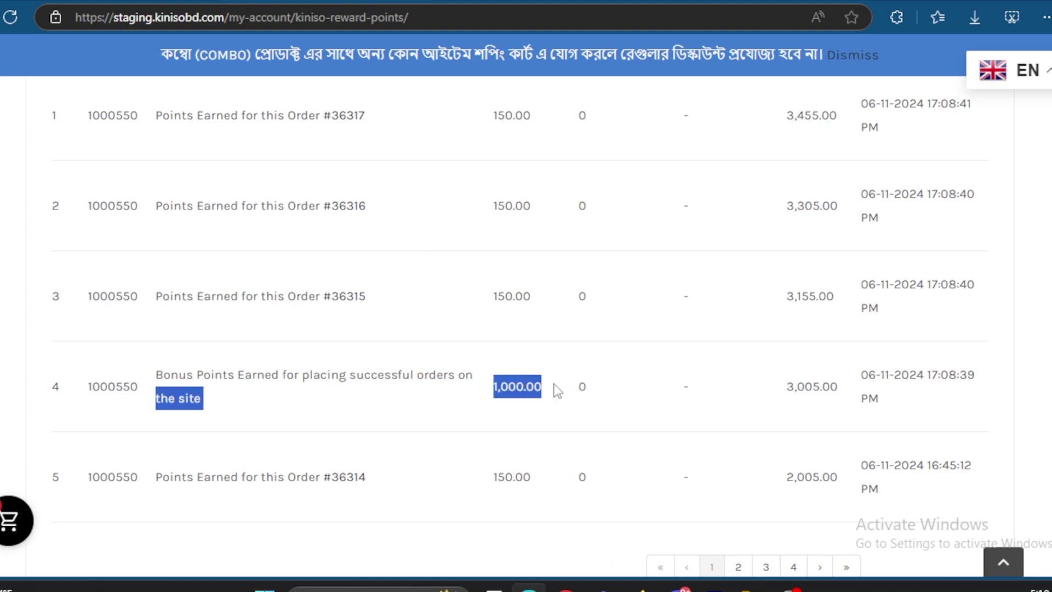
click(548, 414)
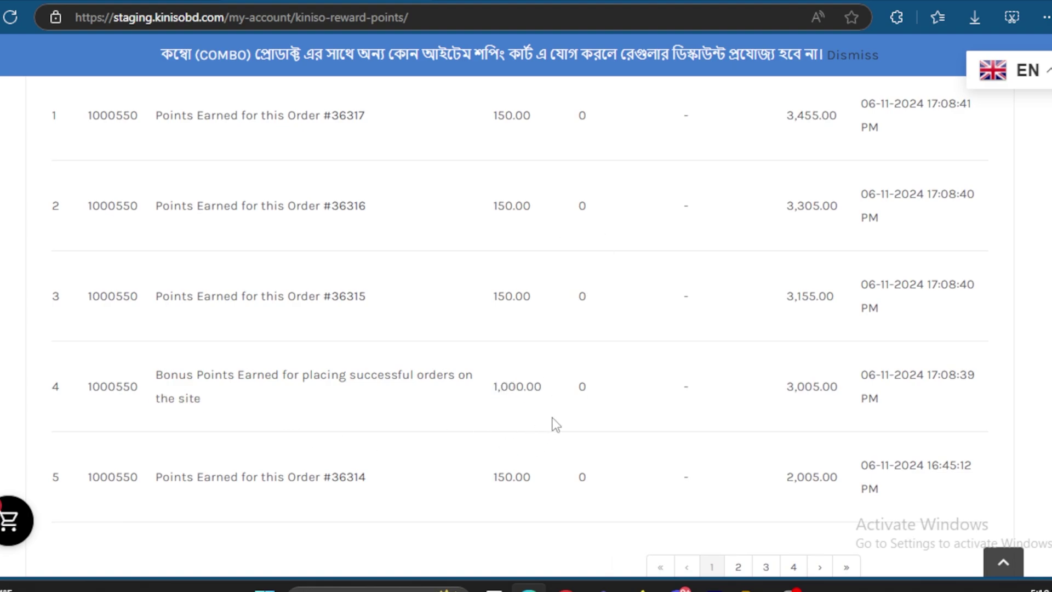
drag(550, 412, 154, 375)
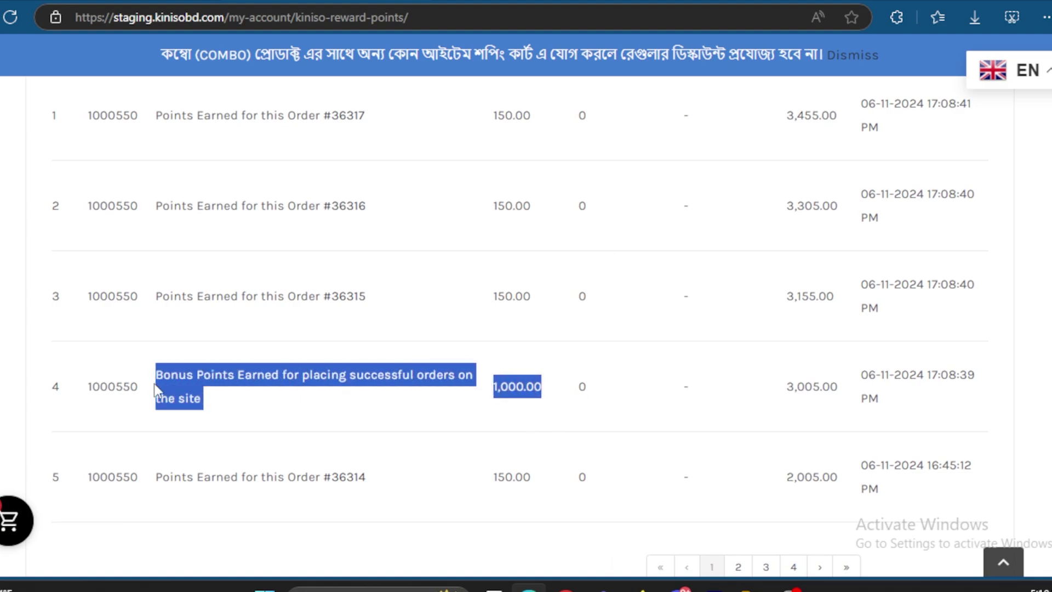
click(324, 420)
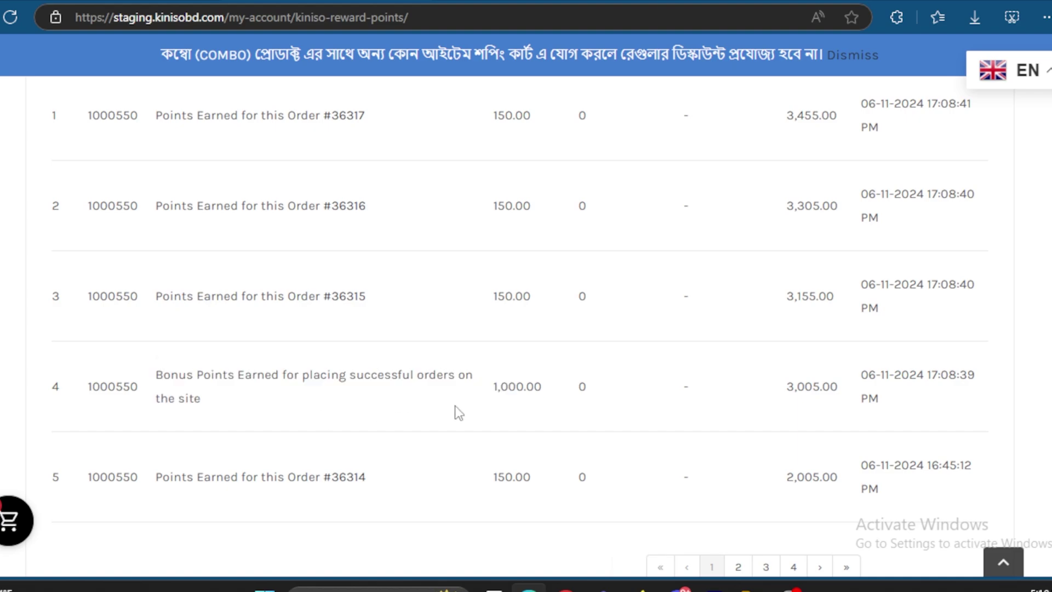
scroll(455, 409, up, 1)
scroll(504, 418, up, 6)
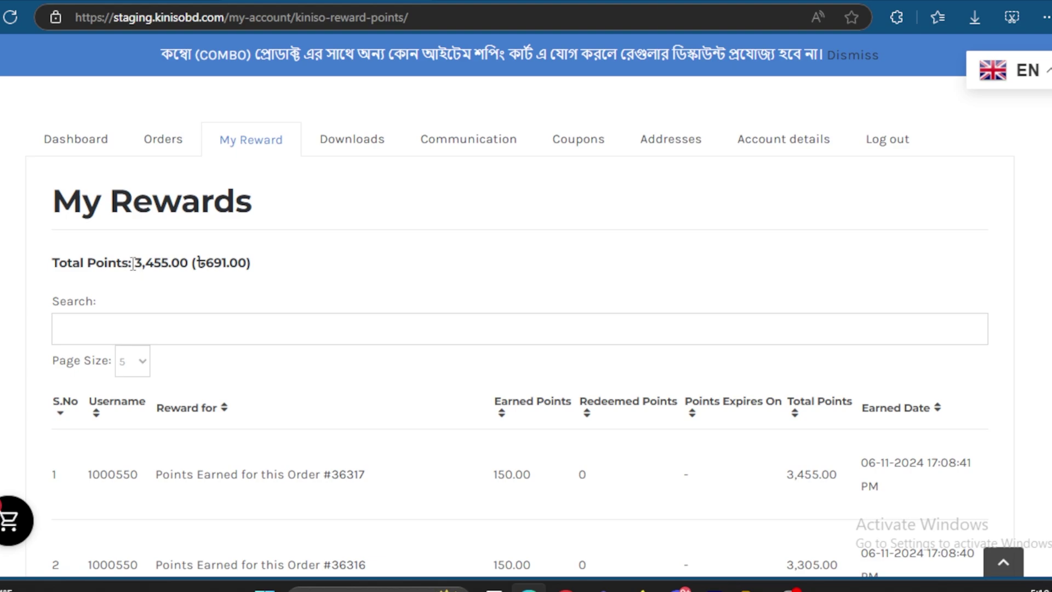
drag(133, 265, 168, 264)
click(284, 265)
scroll(428, 323, down, 2)
scroll(419, 345, up, 1)
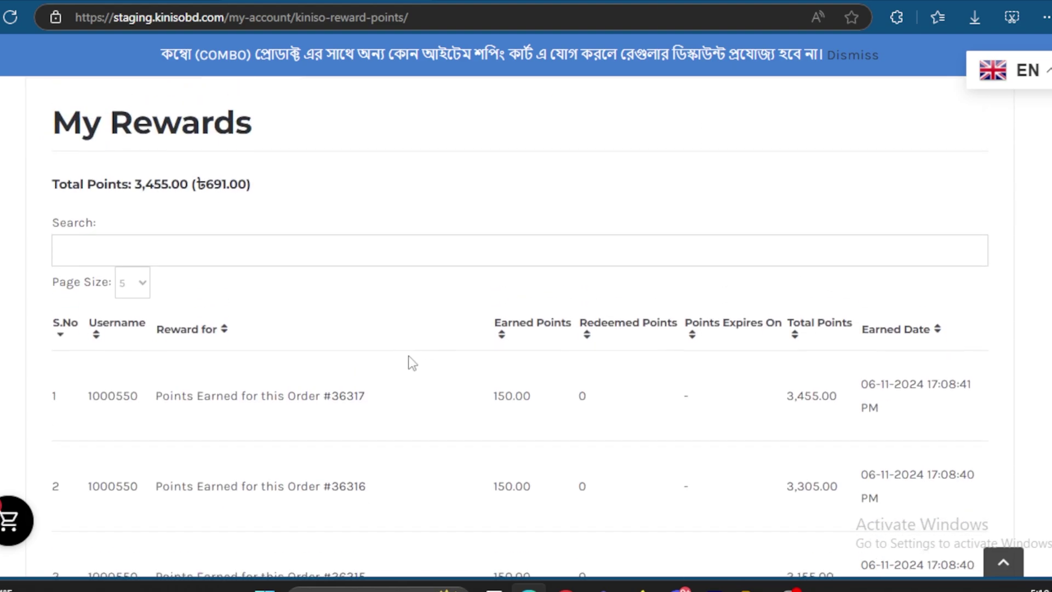
scroll(504, 351, down, 3)
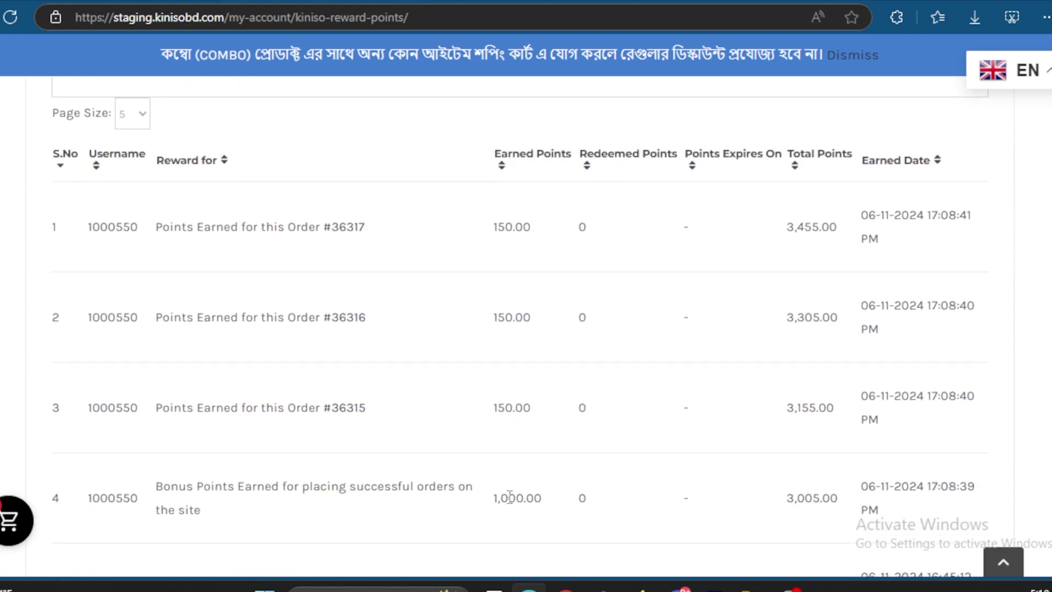
scroll(289, 302, up, 2)
scroll(290, 302, up, 4)
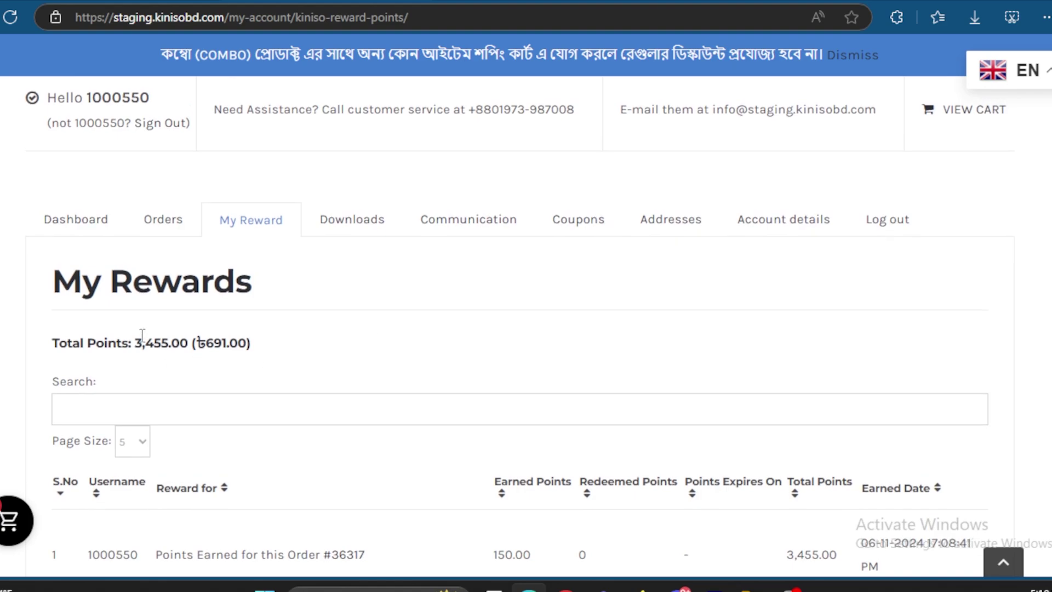
drag(135, 336, 175, 340)
click(417, 340)
scroll(352, 253, up, 4)
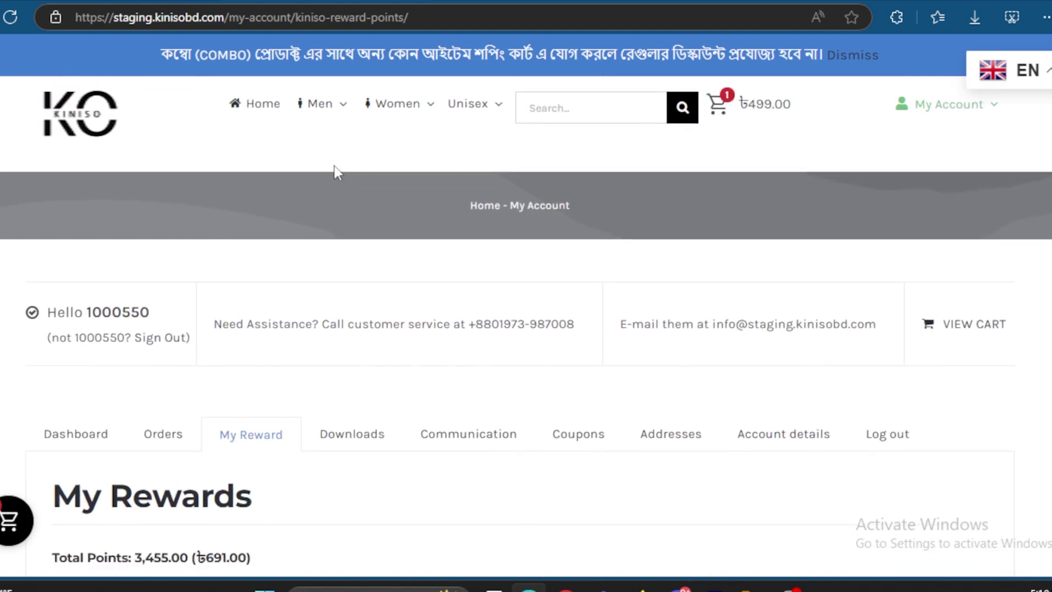
Step: Open the Basketball Crack Net printed Graphic t shirt from the Men > T-Shirt listing
mouse_move(312, 101)
click(293, 125)
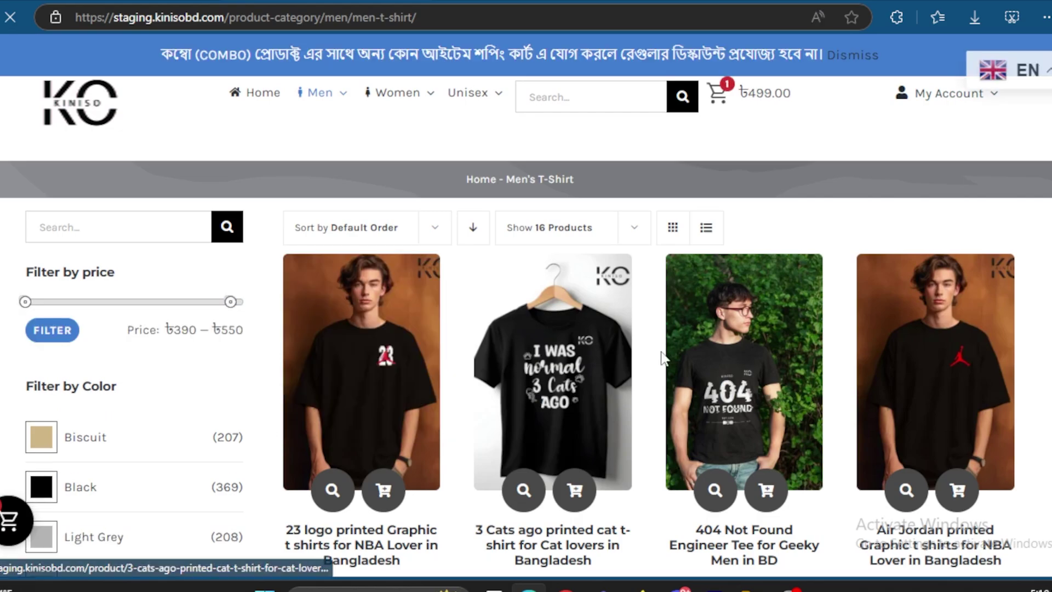
scroll(614, 359, down, 2)
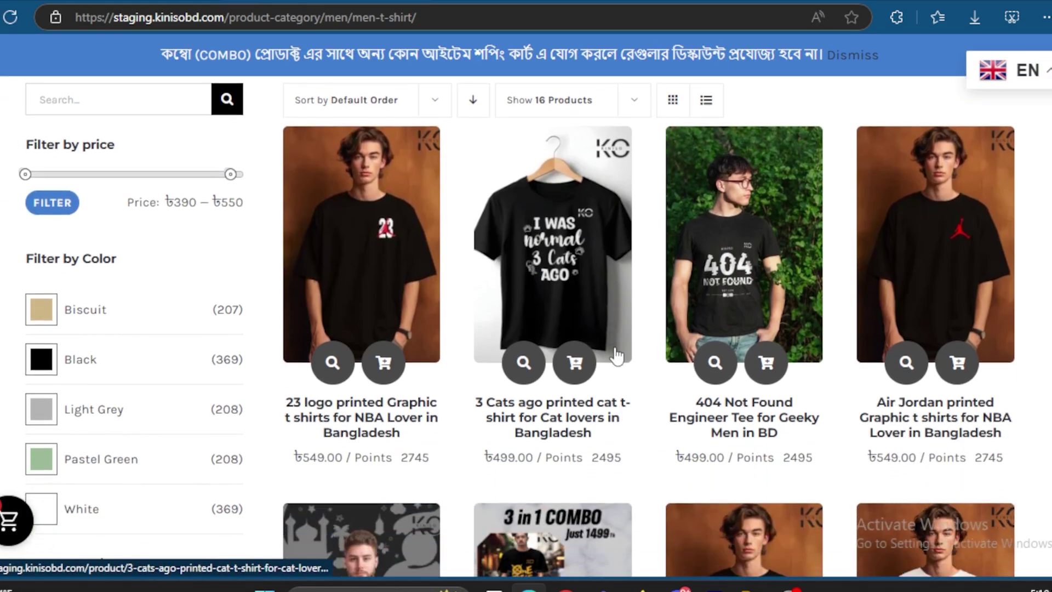
scroll(617, 357, down, 8)
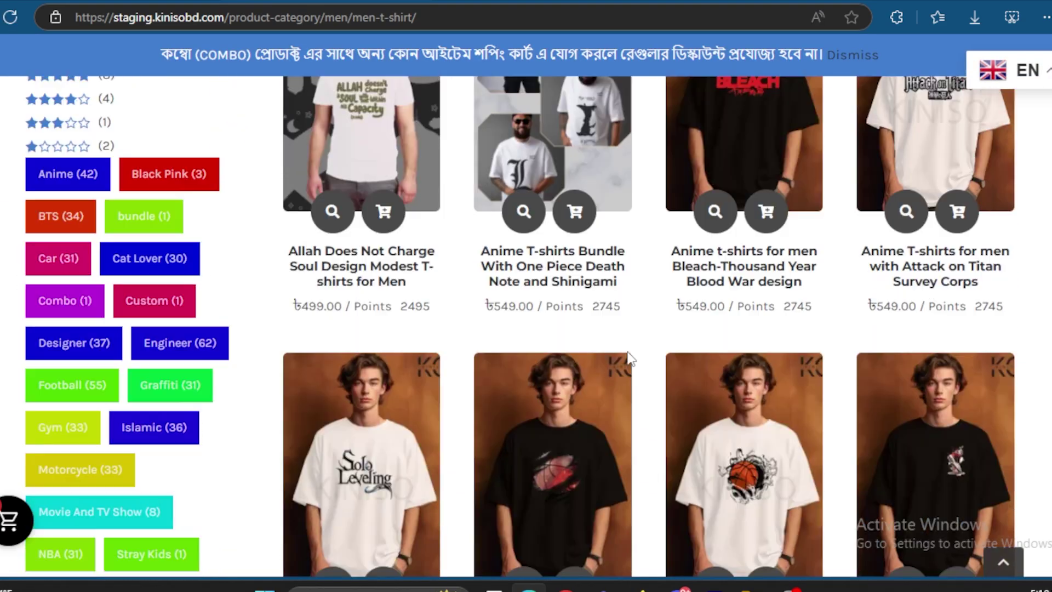
scroll(630, 359, down, 5)
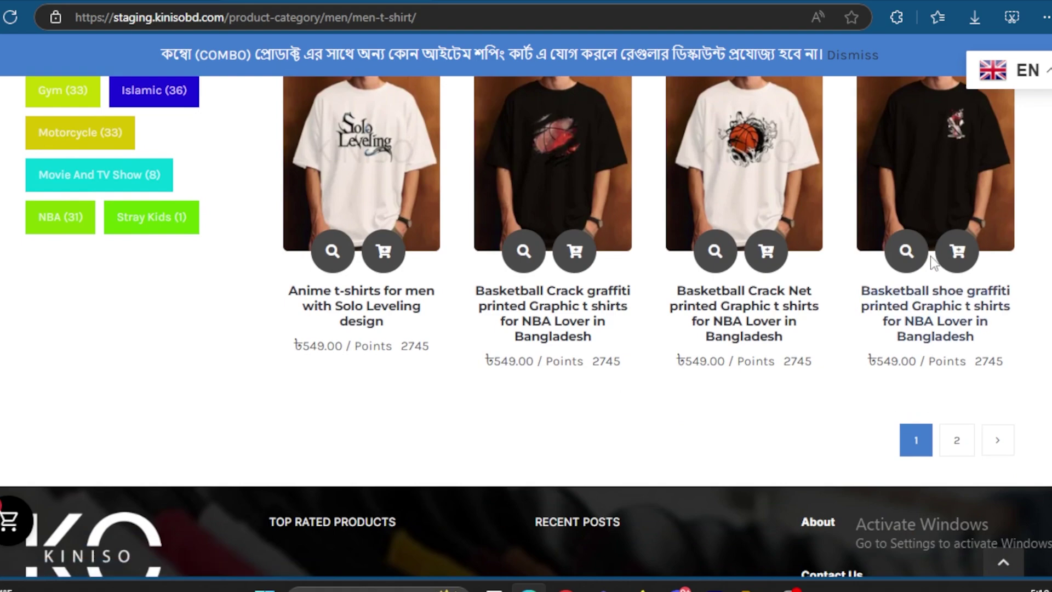
scroll(935, 262, up, 1)
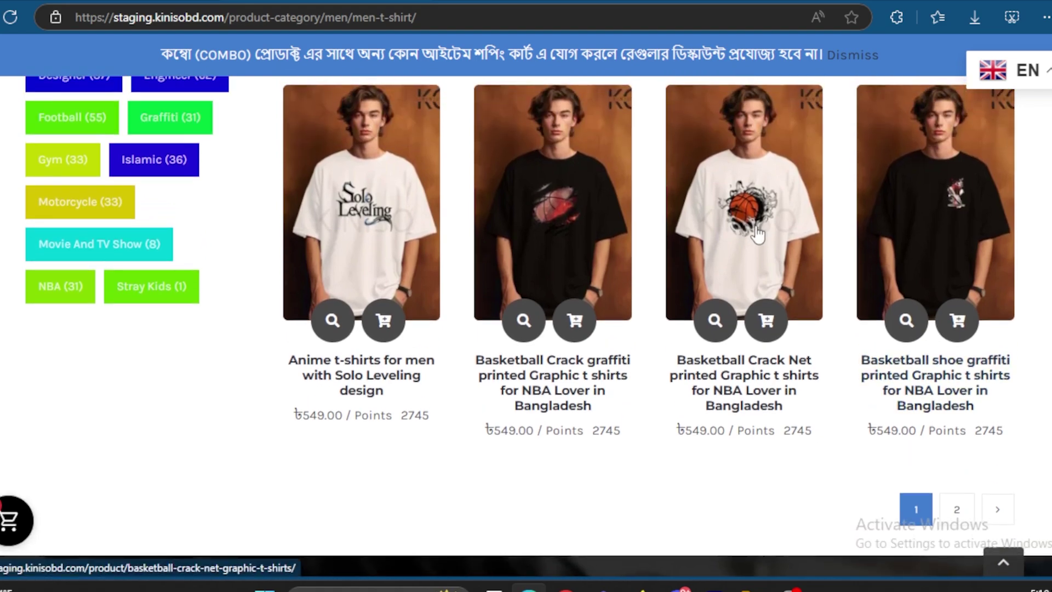
click(756, 235)
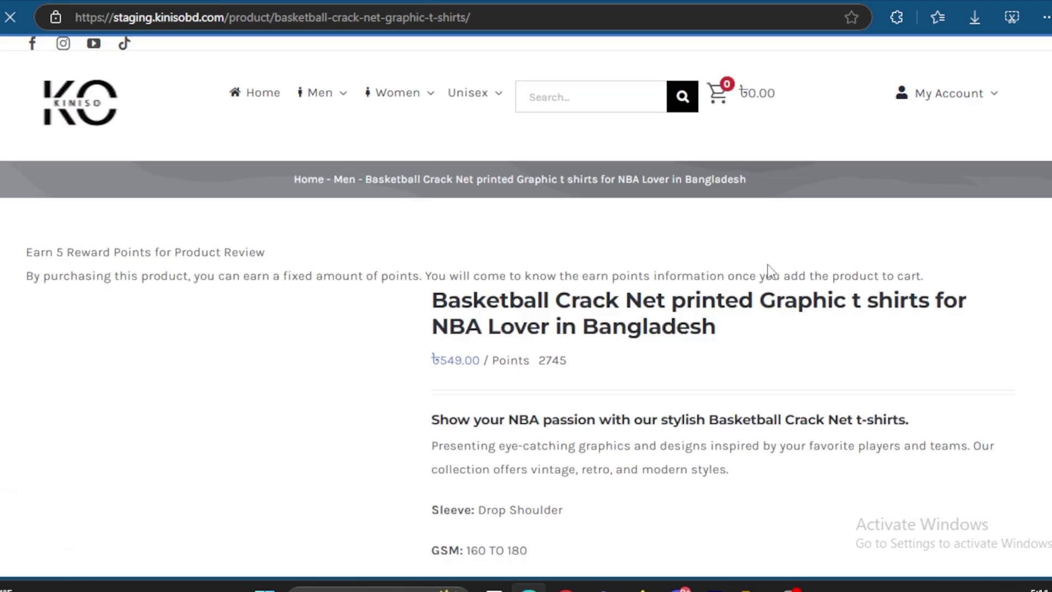
Step: Highlight the T-shirt's 2745 points price to check it
scroll(603, 359, down, 1)
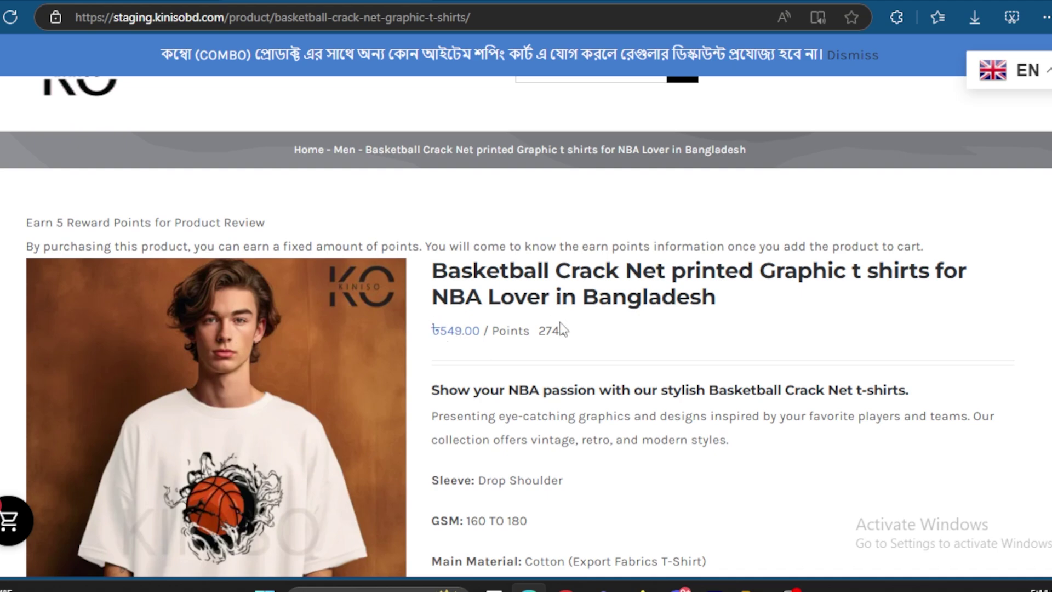
scroll(579, 330, up, 1)
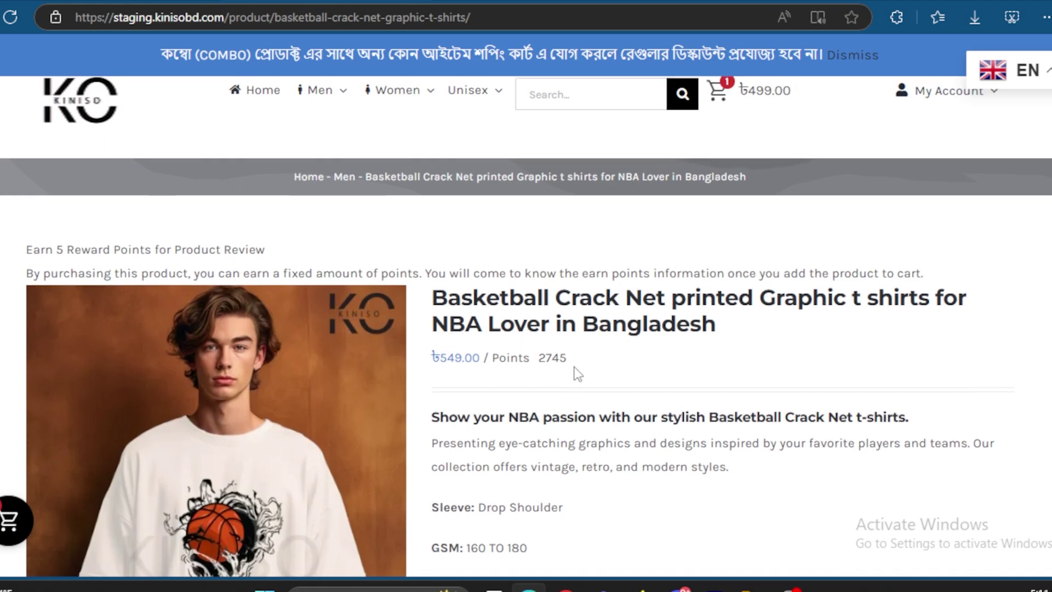
scroll(575, 351, up, 1)
drag(570, 362, 491, 361)
click(636, 373)
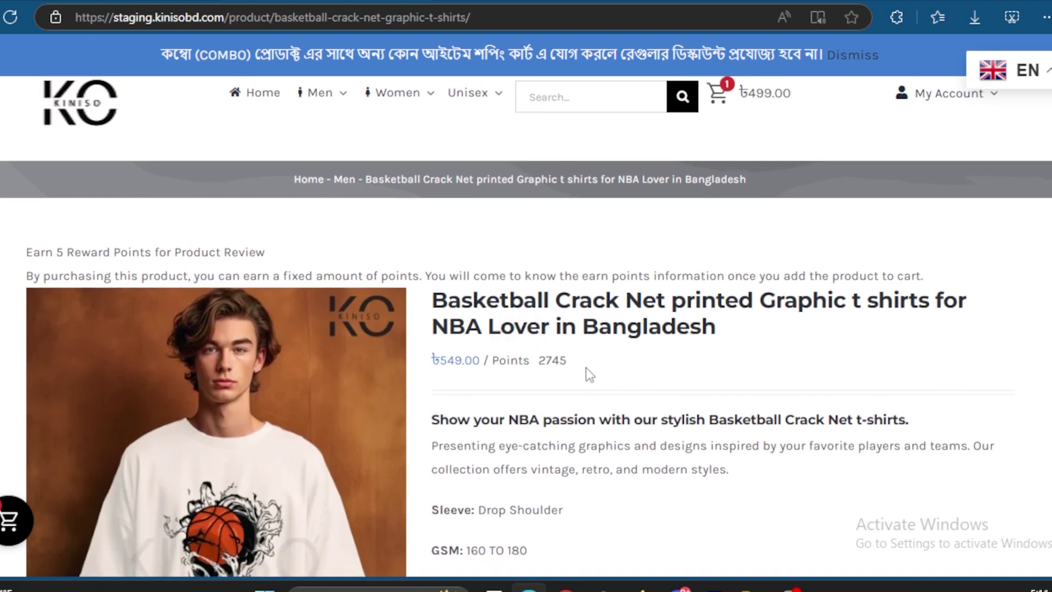
drag(567, 366, 539, 366)
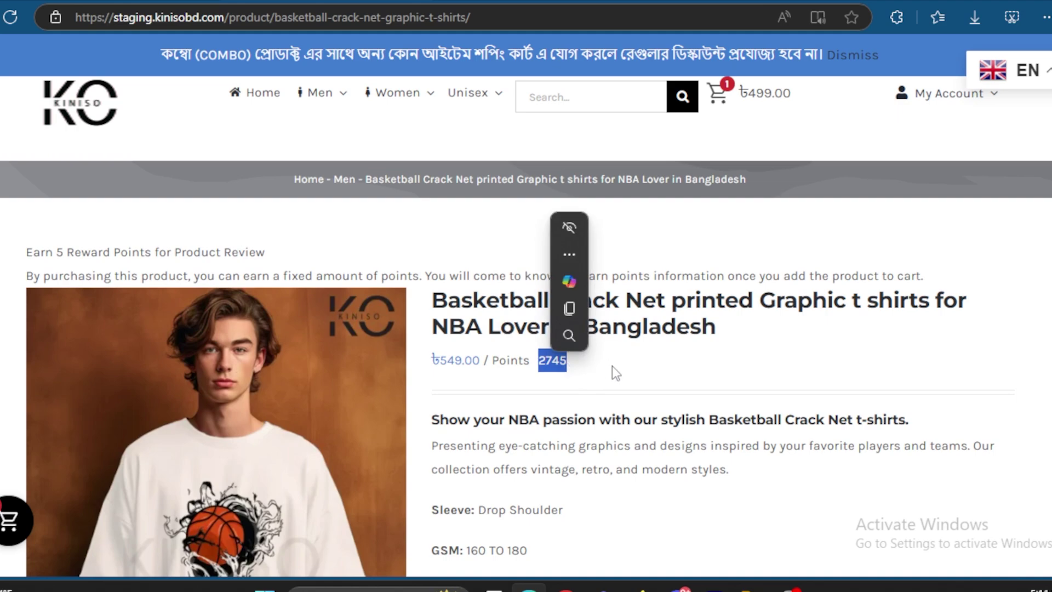
click(623, 383)
Step: Select size M for the Basketball Crack Net T-shirt
scroll(624, 382, down, 1)
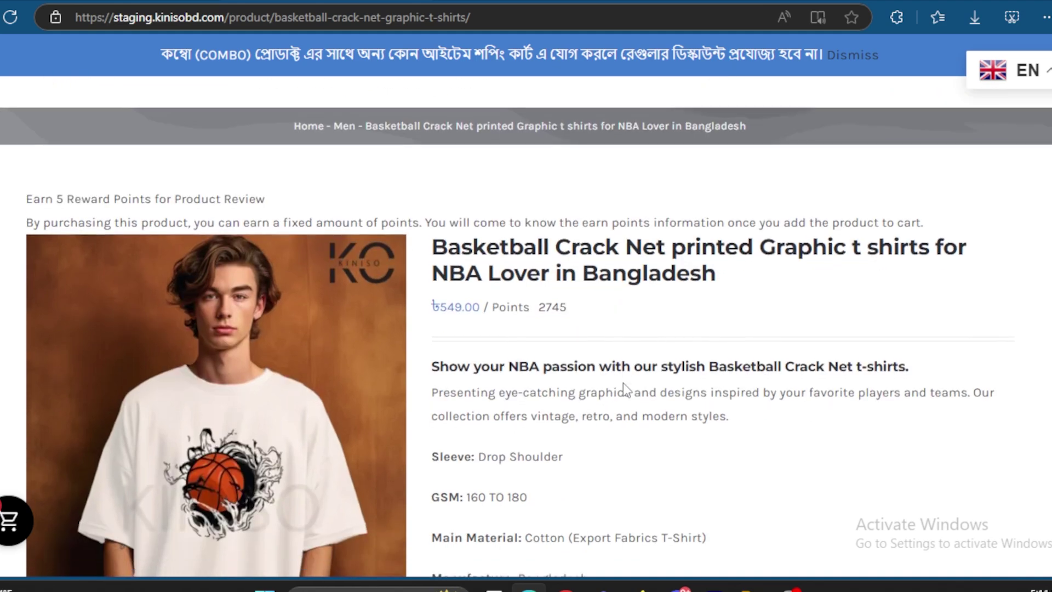
scroll(580, 372, down, 4)
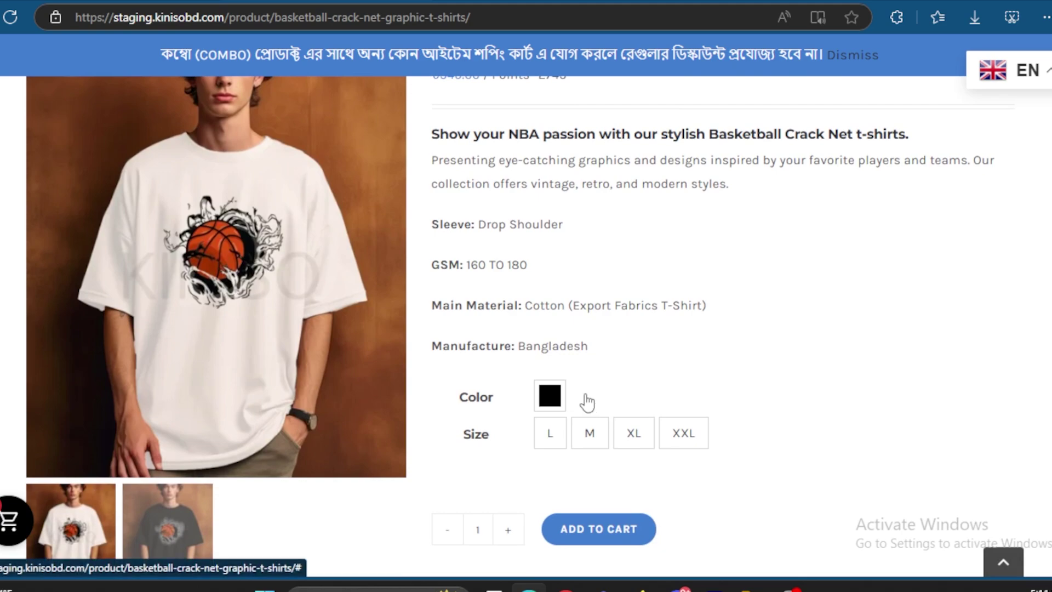
click(588, 442)
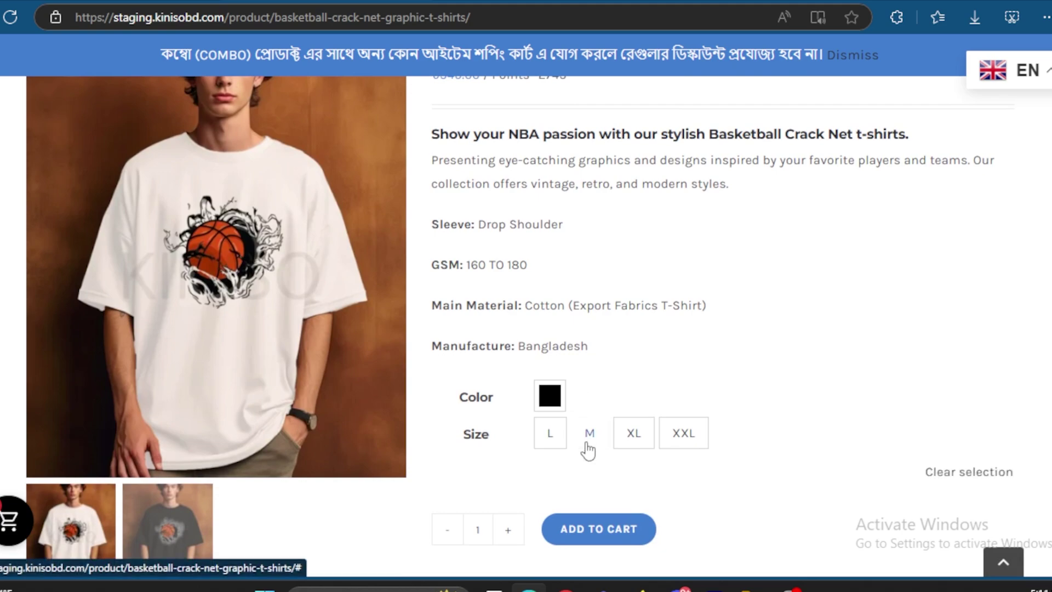
Step: Add the size M tee to the cart, check out, and choose Kiniso Reward Points Payment Gateway
click(597, 530)
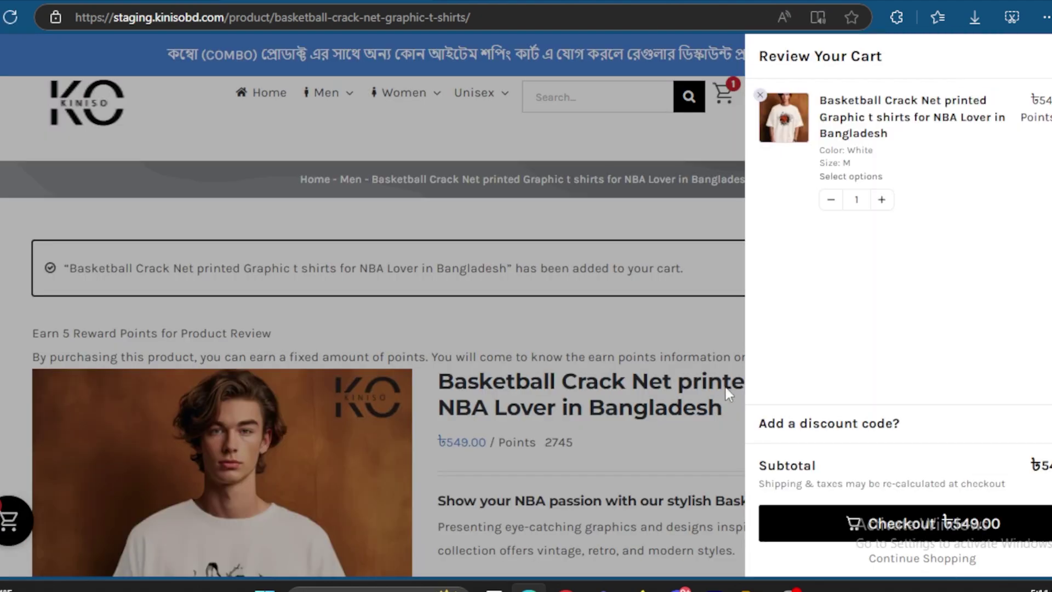
click(1015, 528)
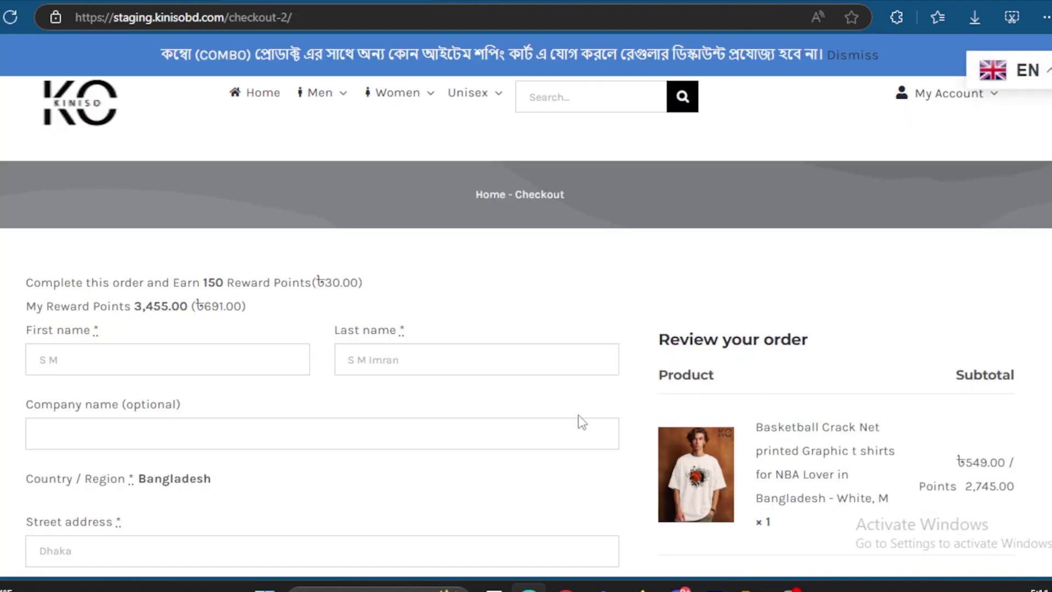
scroll(607, 421, down, 5)
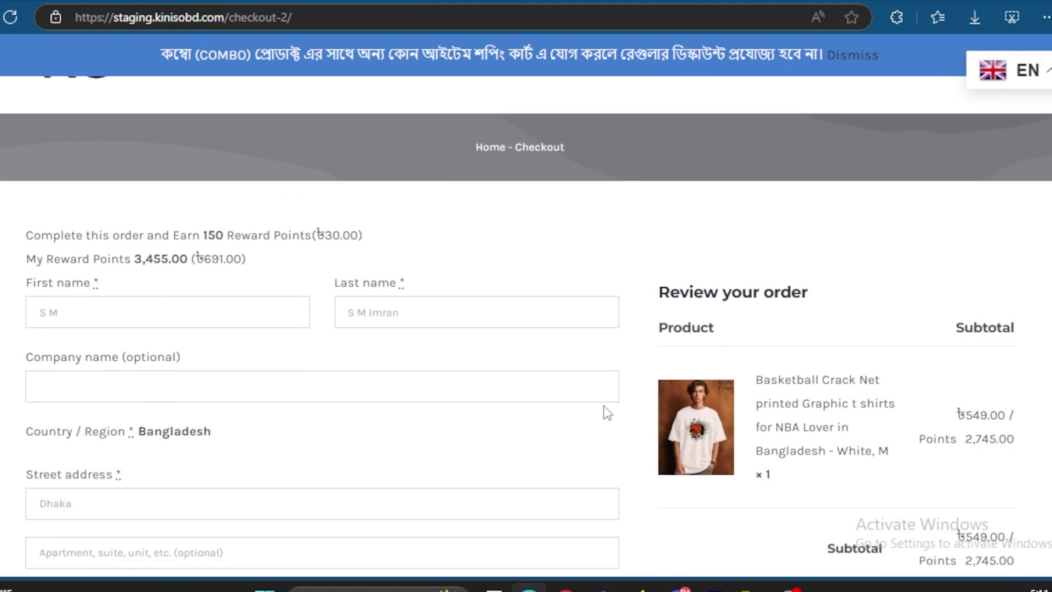
scroll(680, 422, down, 8)
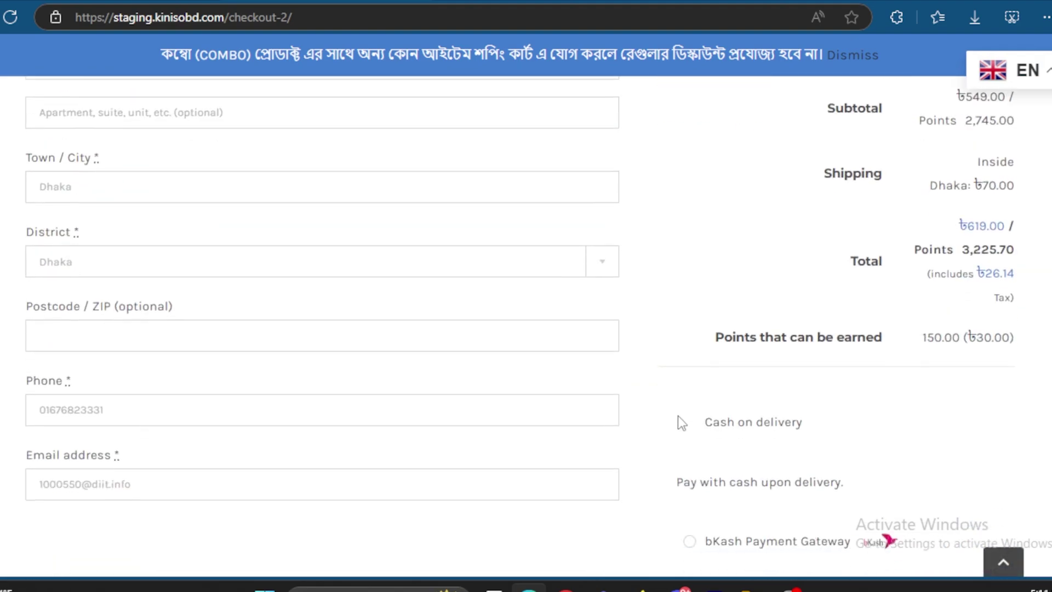
click(682, 379)
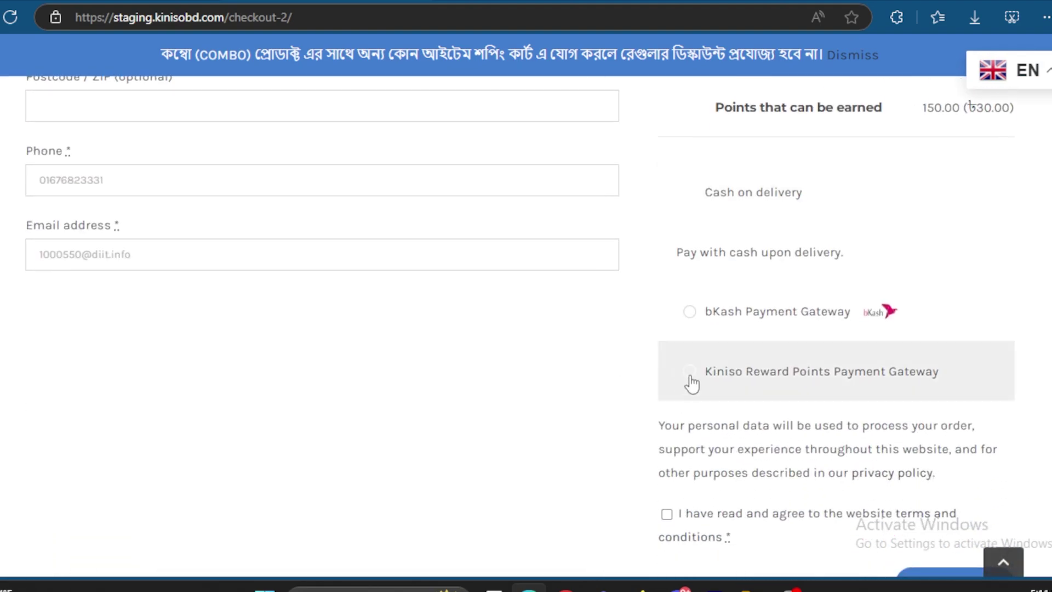